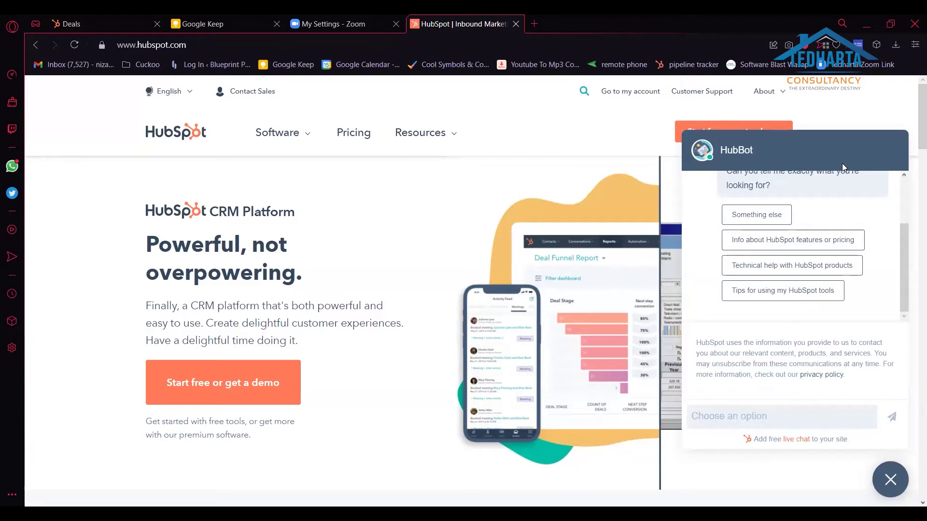
Dismiss the chat window and open the free sign-up form for creating a HubSpot account with a new user.
{"action": "left_click_drag", "start_coordinate": [872, 154], "coordinate": [871, 190]}
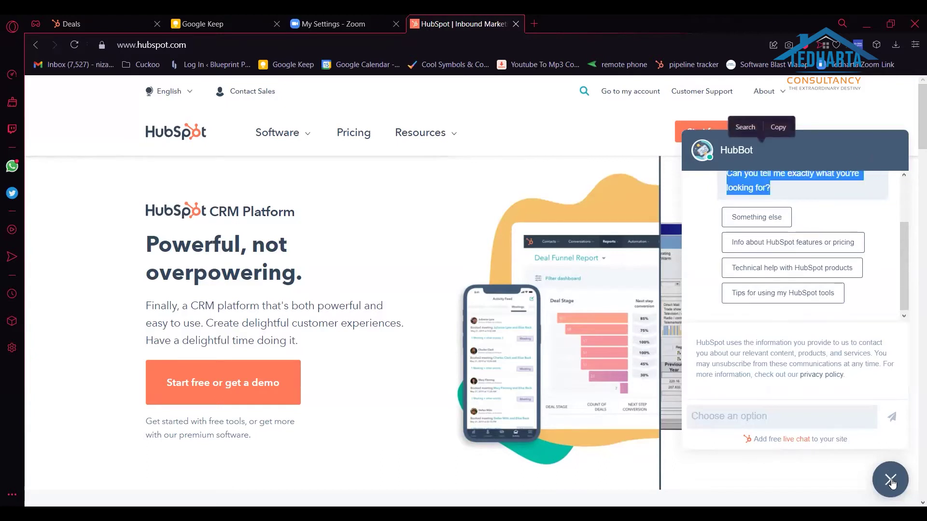
{"action": "left_click", "coordinate": [726, 143]}
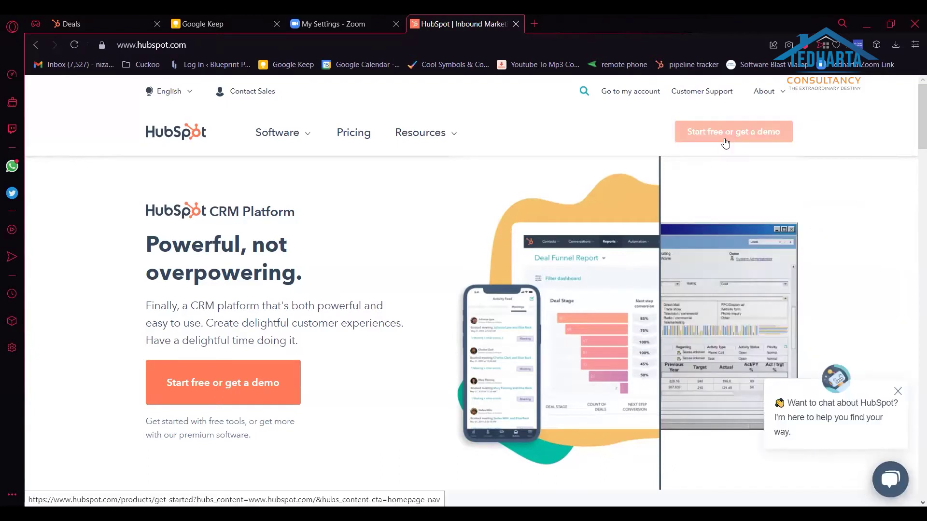
{"action": "left_click", "coordinate": [725, 142]}
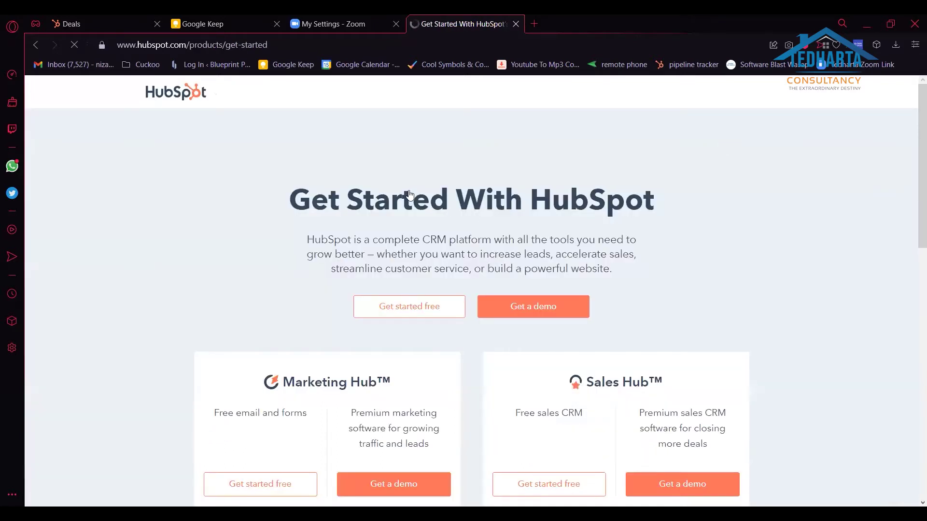
{"action": "scroll", "coordinate": [409, 194], "scroll_direction": "down", "scroll_amount": 2}
{"action": "left_click", "coordinate": [409, 194]}
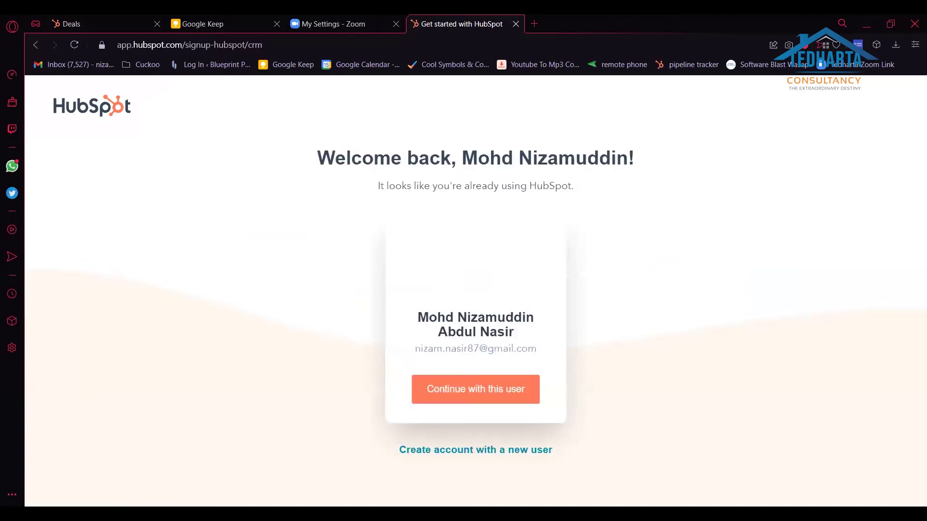
{"action": "left_click", "coordinate": [538, 438]}
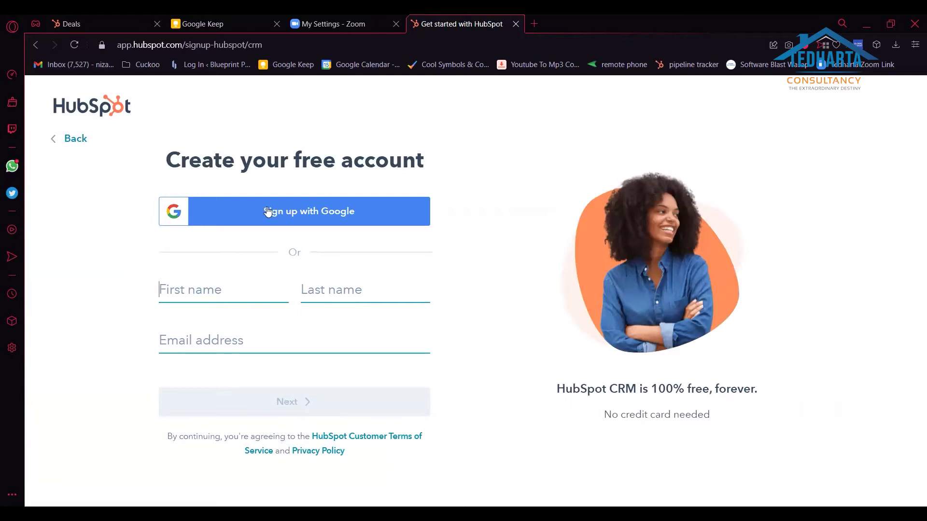
Switch to the Deals board and examine the Sales Pipeline stages from Leads through Lost Deals.
{"action": "left_click", "coordinate": [81, 22]}
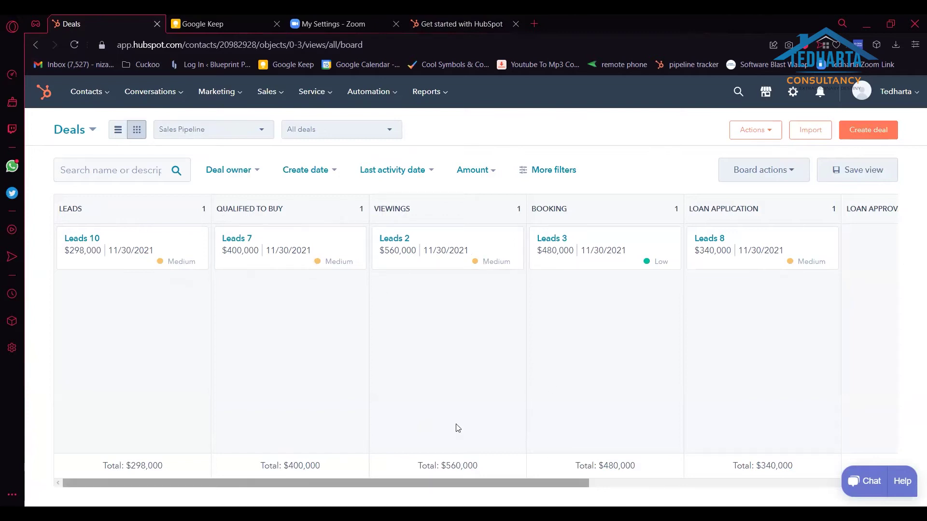
{"action": "scroll", "coordinate": [531, 500], "scroll_direction": "right", "scroll_amount": 2}
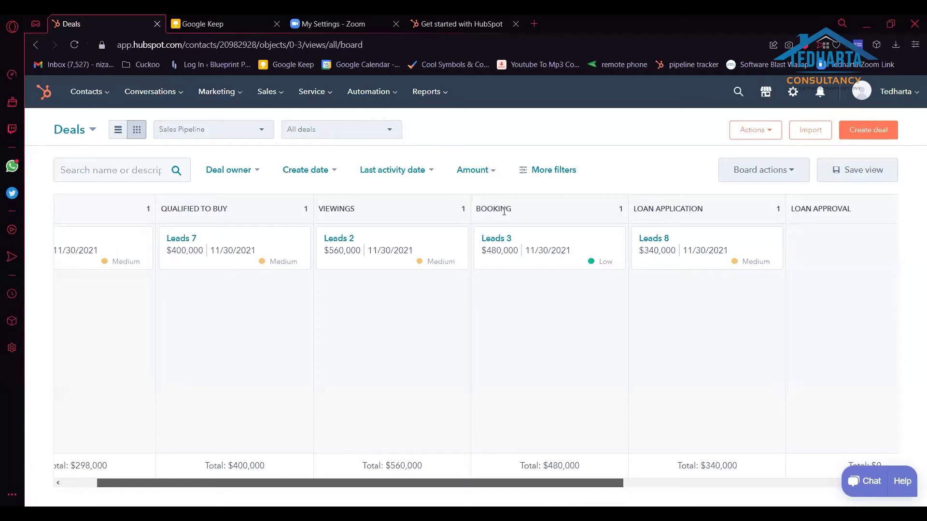
{"action": "scroll", "coordinate": [576, 440], "scroll_direction": "right", "scroll_amount": 3}
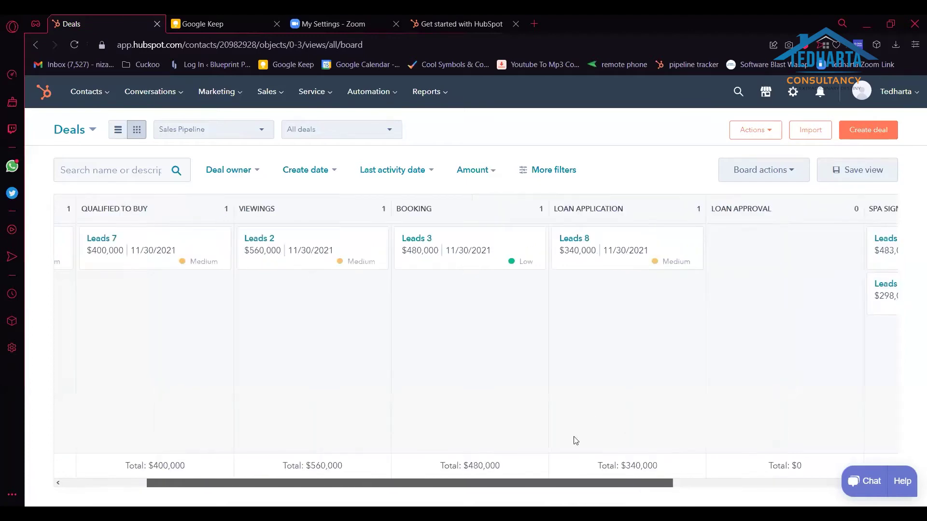
{"action": "scroll", "coordinate": [647, 299], "scroll_direction": "right", "scroll_amount": 1}
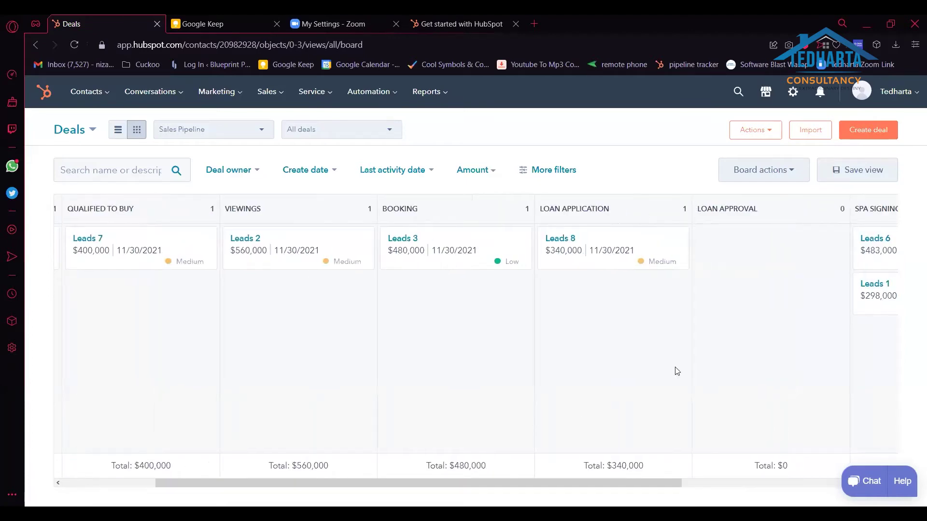
{"action": "scroll", "coordinate": [675, 338], "scroll_direction": "right", "scroll_amount": 2}
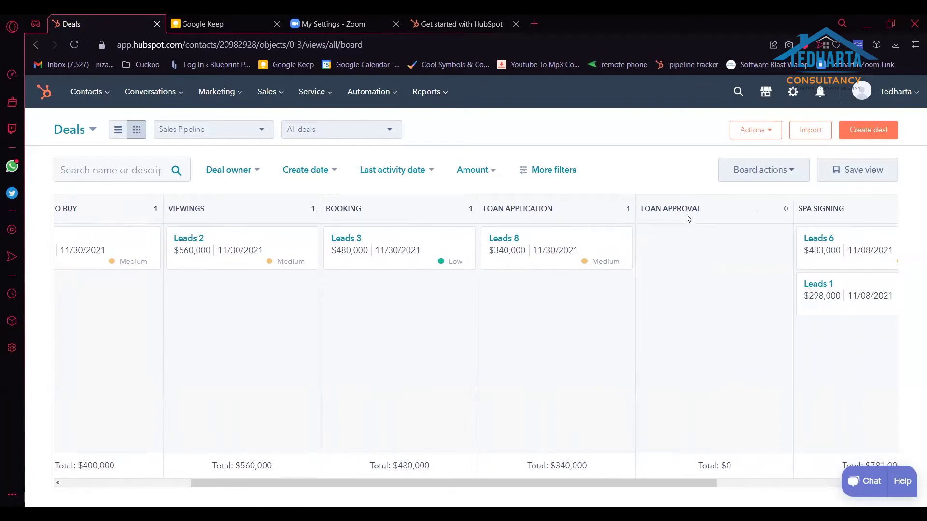
{"action": "left_click_drag", "start_coordinate": [689, 484], "coordinate": [759, 485]}
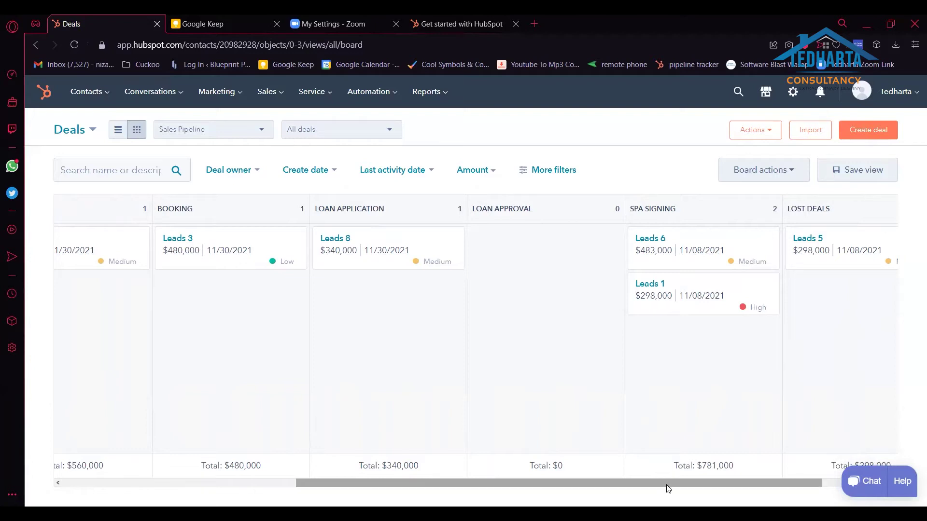
{"action": "scroll", "coordinate": [668, 486], "scroll_direction": "left", "scroll_amount": 2}
{"action": "scroll", "coordinate": [668, 486], "scroll_direction": "left", "scroll_amount": 5}
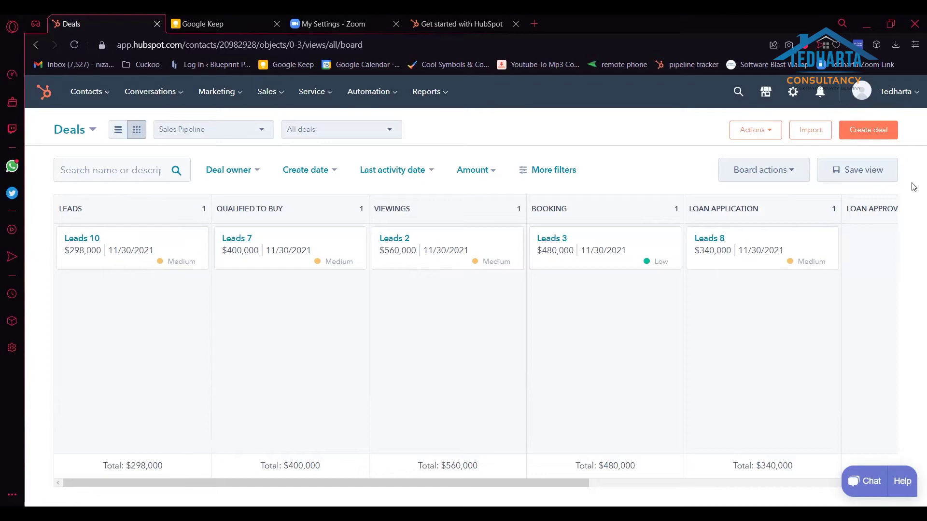
Start a new deal named "GLP 1 - Alpinia".
{"action": "left_click", "coordinate": [880, 136]}
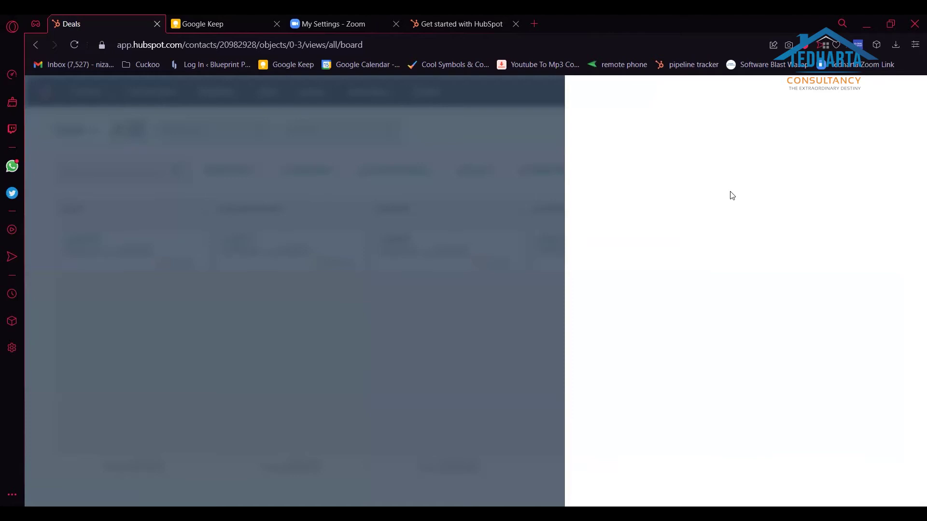
{"action": "type", "text": "GLP 1"}
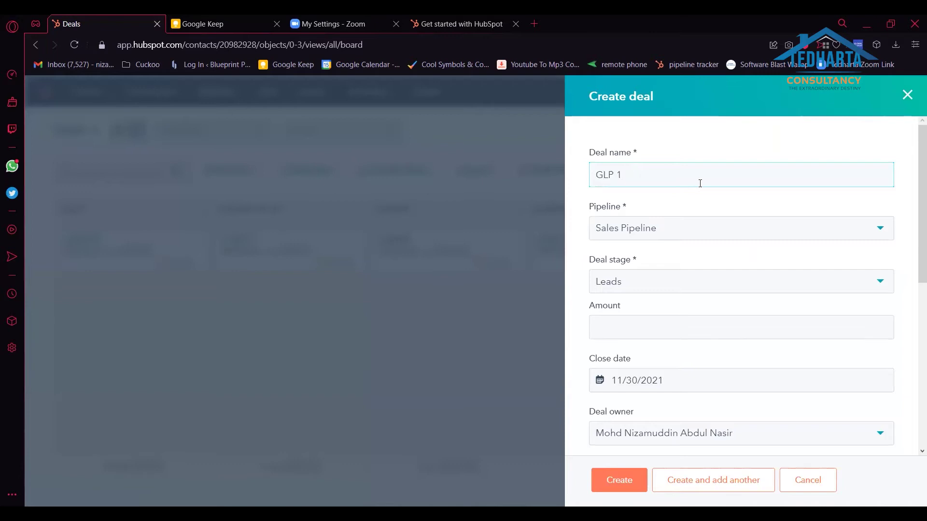
{"action": "type", "text": " - A"}
{"action": "type", "text": "plinia"}
{"action": "key", "text": "BackSpace"}
{"action": "key", "text": "BackSpace"}
{"action": "key", "text": "BackSpace"}
{"action": "key", "text": "BackSpace"}
{"action": "key", "text": "BackSpace"}
{"action": "key", "text": "BackSpace"}
{"action": "type", "text": "lpinia"}
Set the new deal's amount to 380,000 without a currency prefix.
{"action": "left_click", "coordinate": [637, 324]}
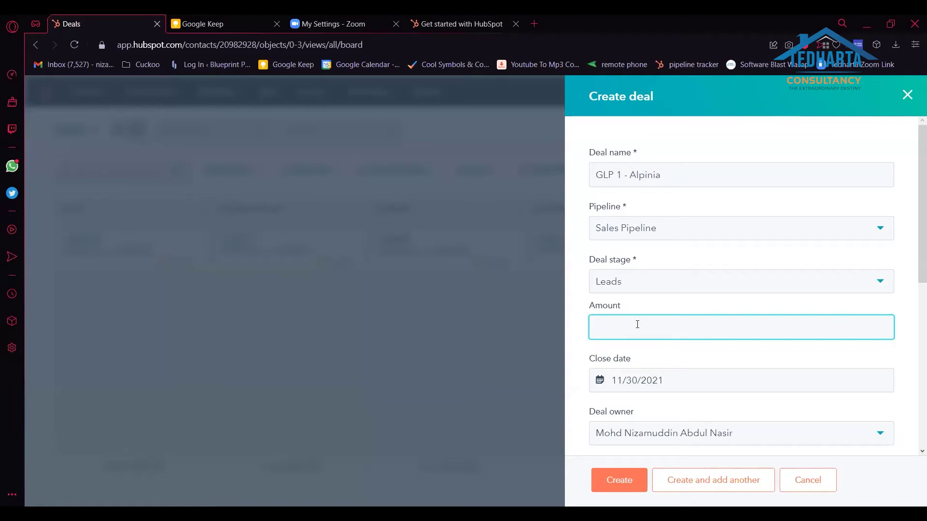
{"action": "type", "text": "RM"}
{"action": "type", "text": "380"}
{"action": "type", "text": ",000"}
{"action": "left_click", "coordinate": [610, 327]}
{"action": "key", "text": "BackSpace"}
{"action": "key", "text": "BackSpace"}
Create the deal with the type New Business and High priority, and return to the Deals board.
{"action": "scroll", "coordinate": [719, 338], "scroll_direction": "down", "scroll_amount": 4}
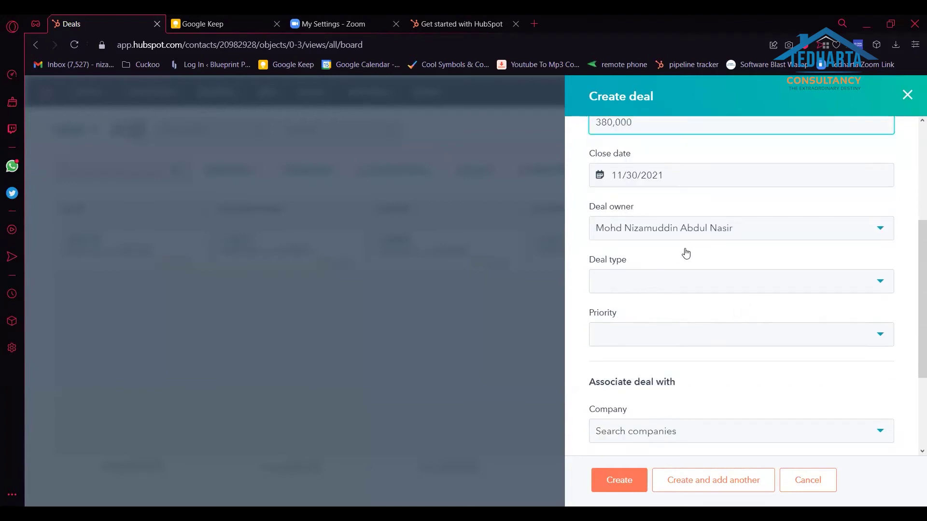
{"action": "scroll", "coordinate": [685, 252], "scroll_direction": "down", "scroll_amount": 1}
{"action": "left_click", "coordinate": [686, 253]}
{"action": "left_click", "coordinate": [657, 301]}
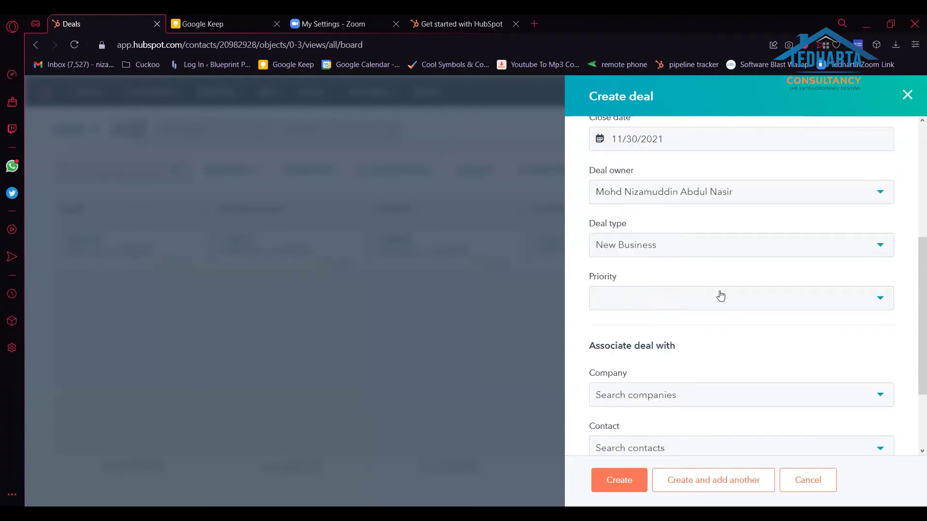
{"action": "left_click", "coordinate": [660, 298]}
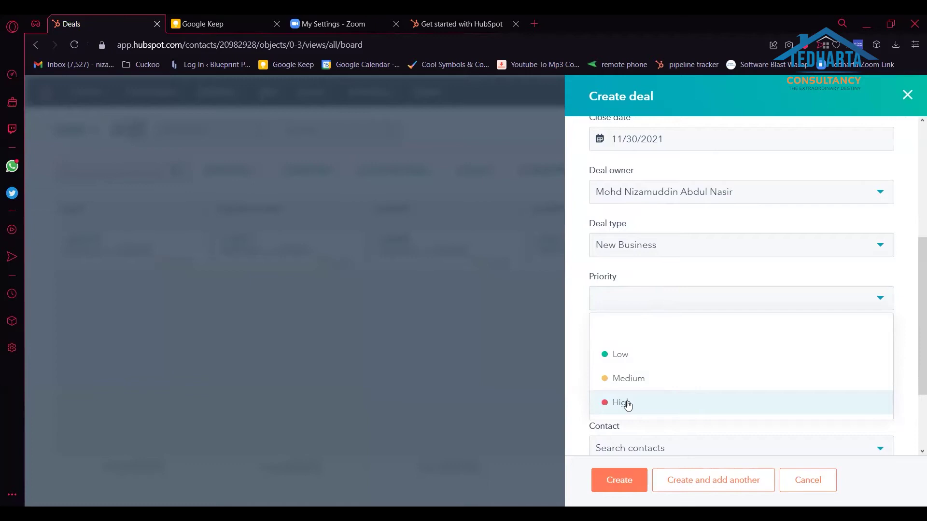
{"action": "left_click", "coordinate": [668, 407]}
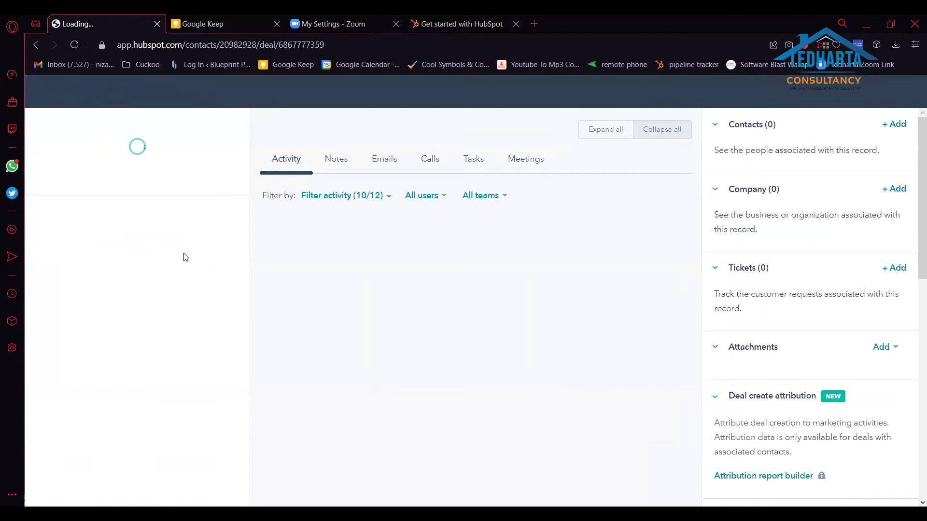
{"action": "left_click", "coordinate": [54, 132]}
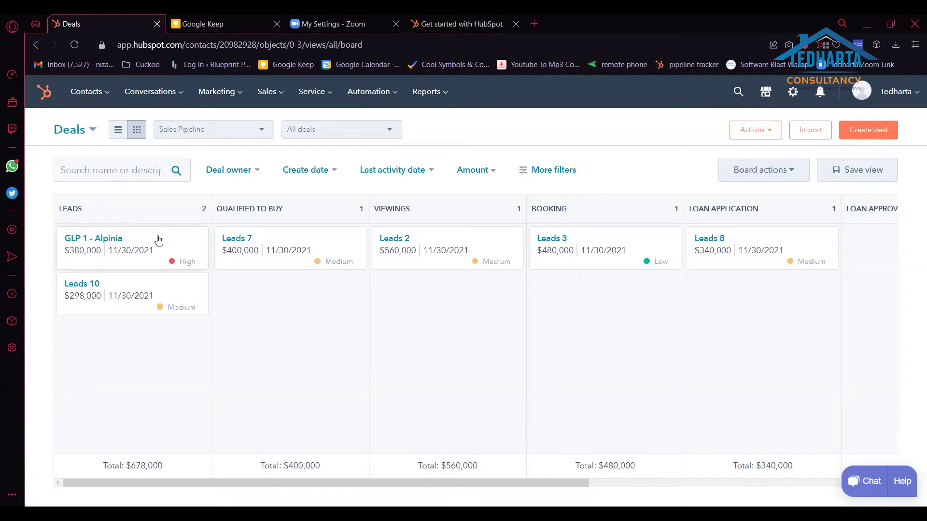
Move the GLP 1 - Alpinia deal from Leads through Qualified to Buy and Viewings to Booking.
{"action": "left_click_drag", "start_coordinate": [158, 240], "coordinate": [295, 304]}
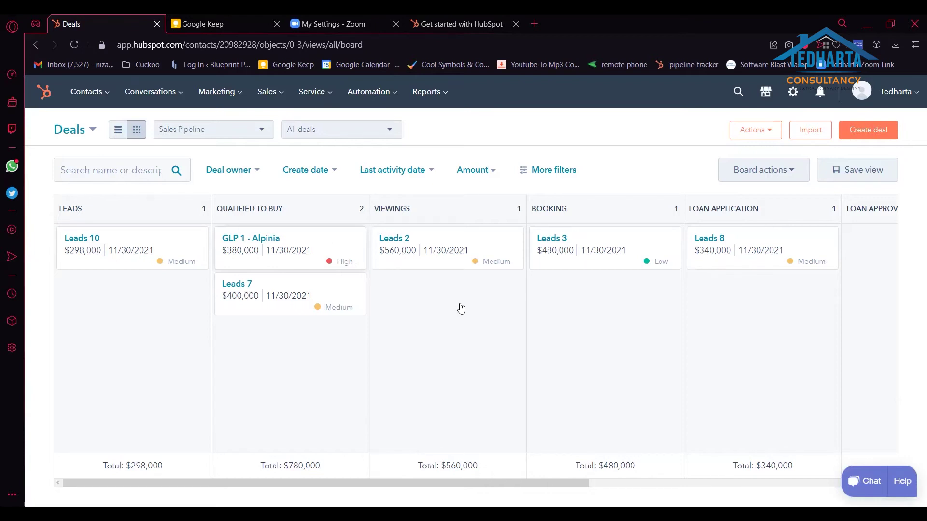
{"action": "left_click_drag", "start_coordinate": [461, 309], "coordinate": [444, 321]}
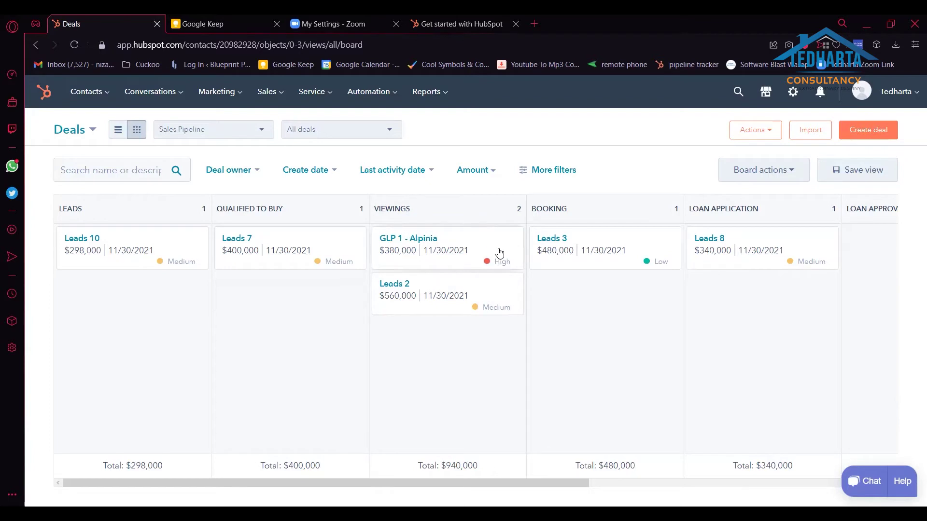
{"action": "left_click_drag", "start_coordinate": [616, 307], "coordinate": [613, 338]}
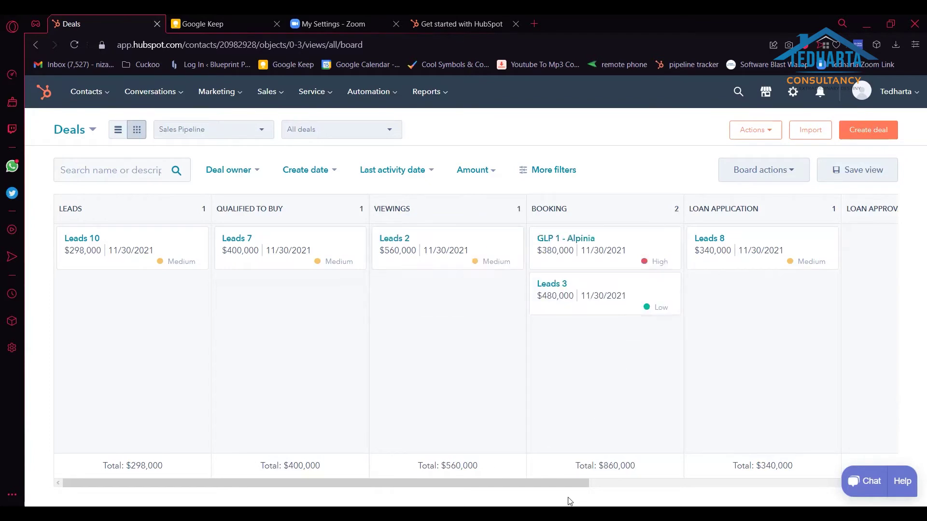
Move the GLP 1 - Alpinia deal back to Qualified to Buy and return it to Booking.
{"action": "scroll", "coordinate": [569, 501], "scroll_direction": "right", "scroll_amount": 1}
{"action": "scroll", "coordinate": [569, 501], "scroll_direction": "left", "scroll_amount": 1}
{"action": "scroll", "coordinate": [582, 435], "scroll_direction": "right", "scroll_amount": 2}
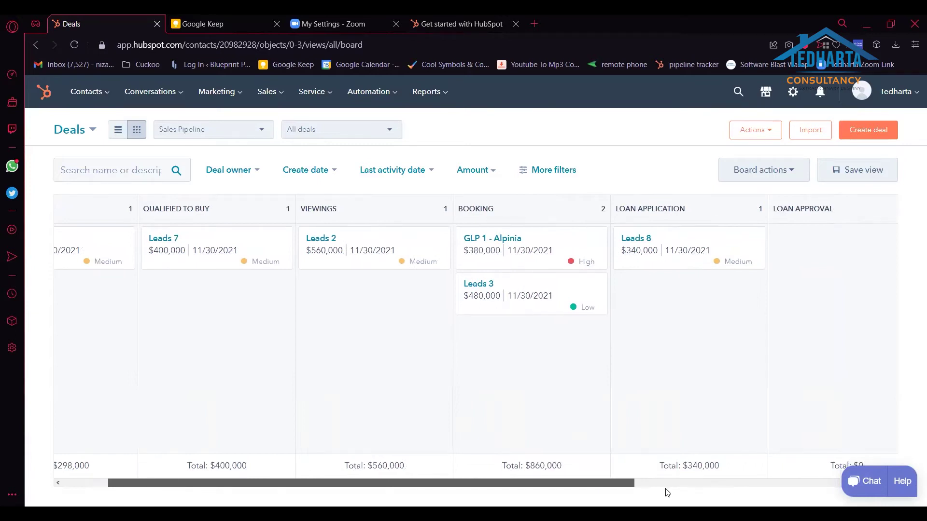
{"action": "scroll", "coordinate": [668, 492], "scroll_direction": "left", "scroll_amount": 2}
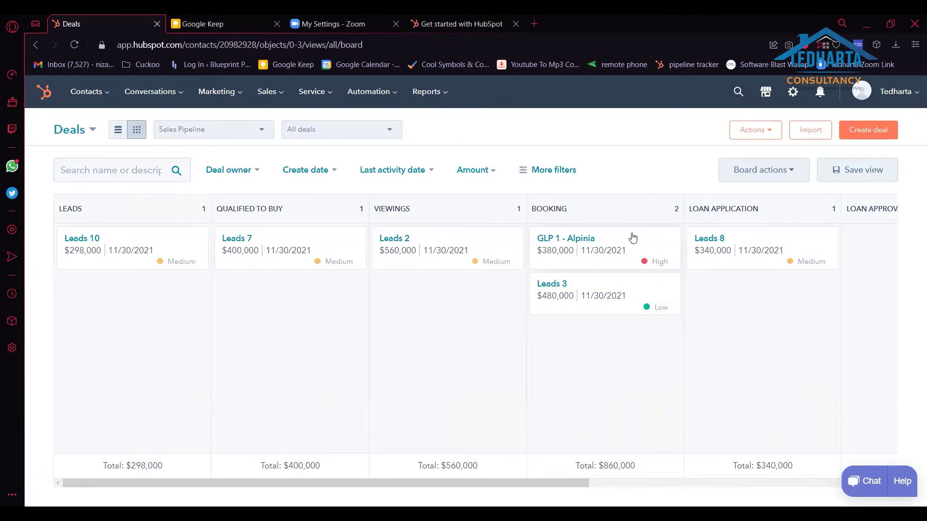
{"action": "left_click_drag", "start_coordinate": [280, 305], "coordinate": [330, 282]}
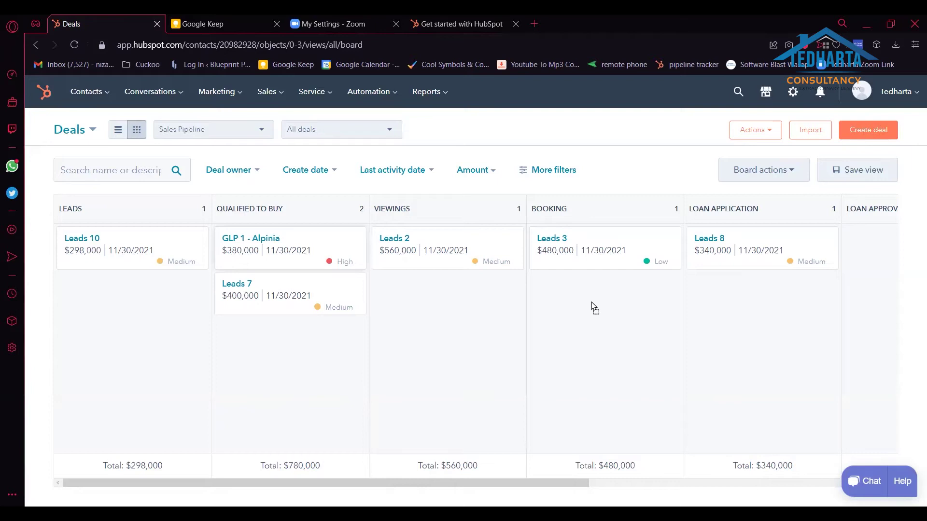
{"action": "left_click_drag", "start_coordinate": [587, 321], "coordinate": [606, 238]}
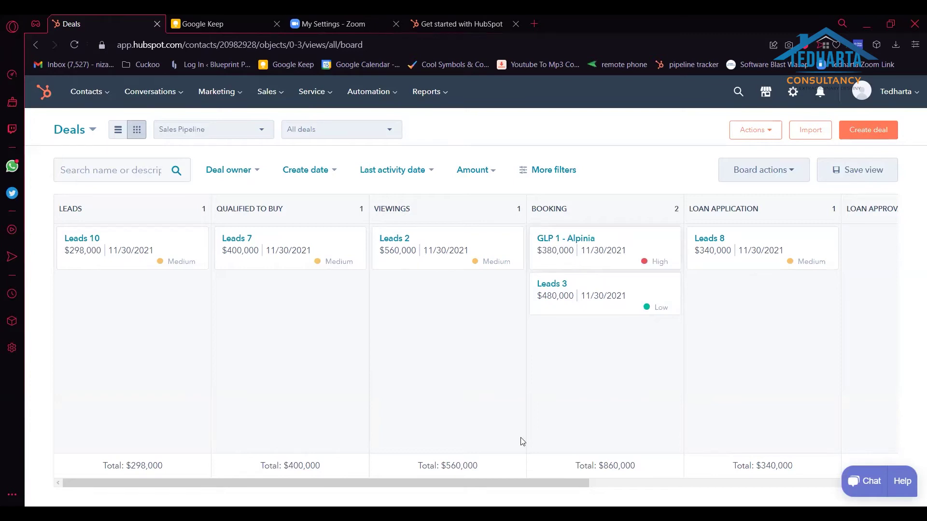
Advance the GLP 1 - Alpinia deal from Booking to Loan Application and on to Loan Approval.
{"action": "scroll", "coordinate": [504, 289], "scroll_direction": "right", "scroll_amount": 3}
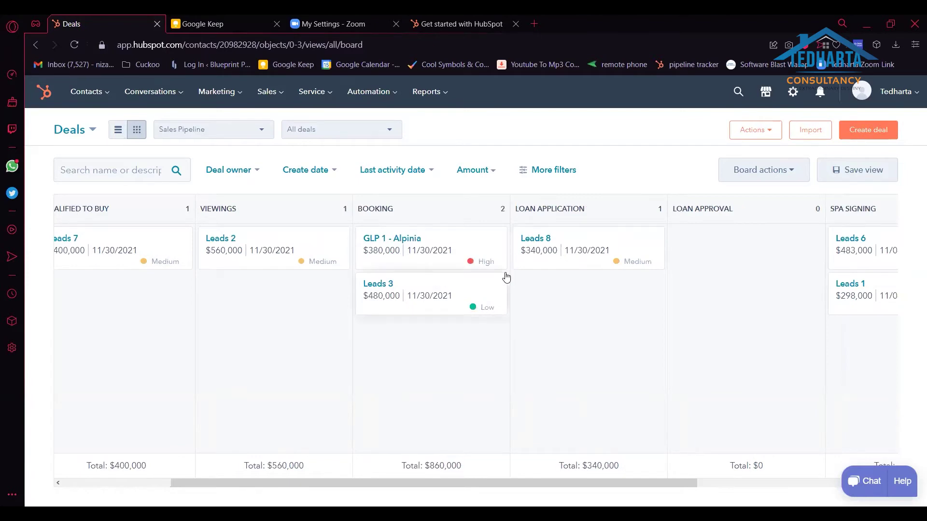
{"action": "left_click_drag", "start_coordinate": [483, 256], "coordinate": [606, 324]}
{"action": "left_click_drag", "start_coordinate": [681, 484], "coordinate": [691, 488]}
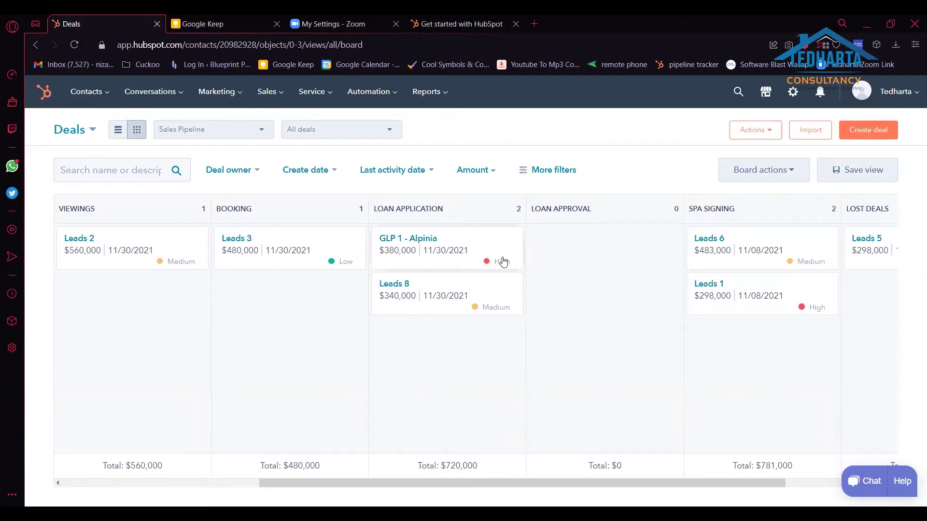
{"action": "left_click_drag", "start_coordinate": [481, 244], "coordinate": [643, 247]}
Move the GLP 1 - Alpinia deal to SPA Signing with the closed won reason "SPA signed on 8/11/2021".
{"action": "left_click_drag", "start_coordinate": [717, 485], "coordinate": [782, 489]}
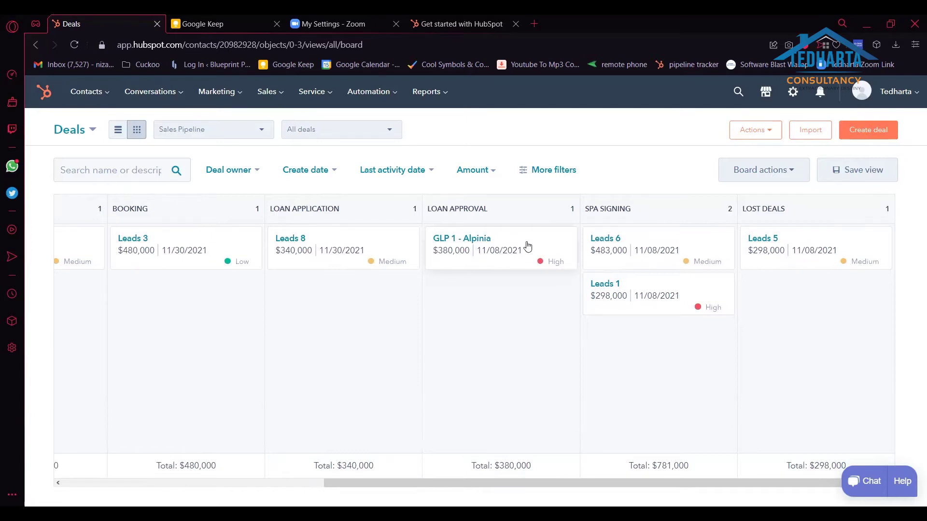
{"action": "left_click_drag", "start_coordinate": [590, 225], "coordinate": [615, 292]}
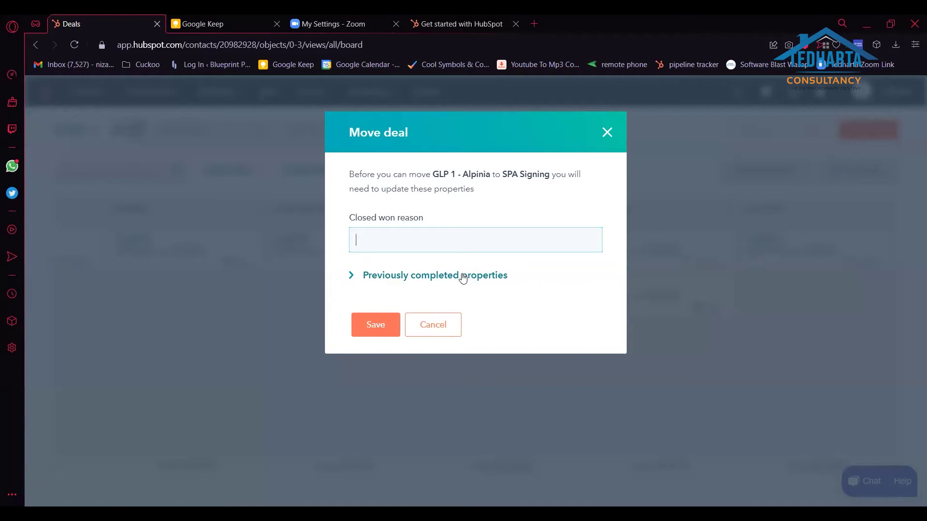
{"action": "type", "text": "SPA signed on 8/11/2021"}
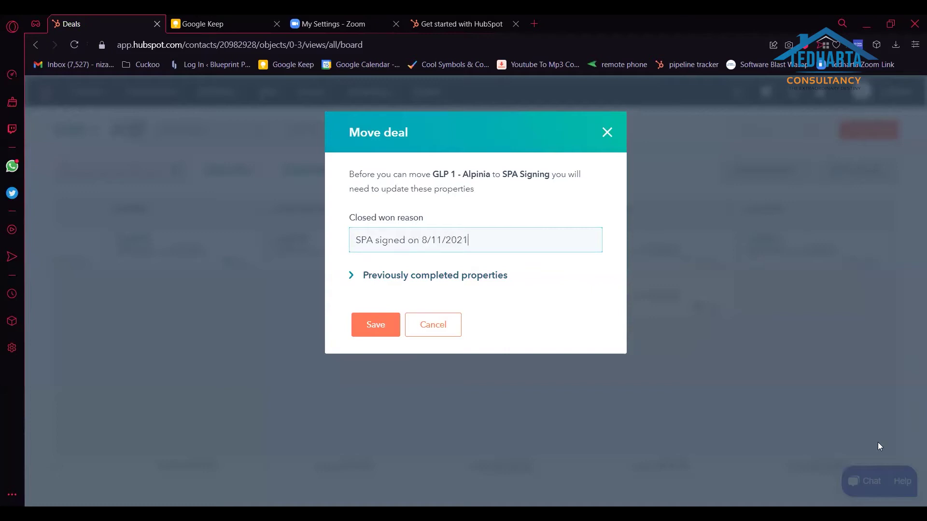
{"action": "left_click", "coordinate": [376, 325]}
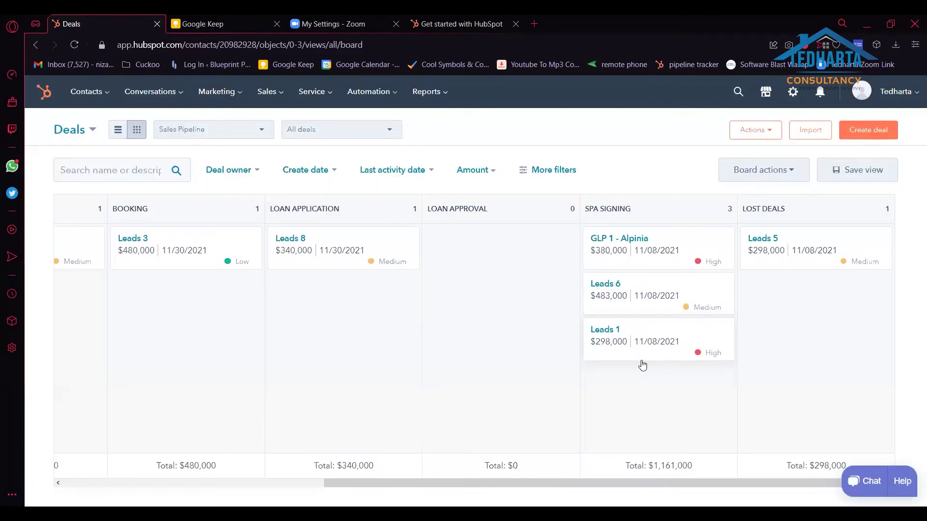
Preview the details of the Leads 6 deal in SPA Signing and close the preview.
{"action": "left_click", "coordinate": [692, 295]}
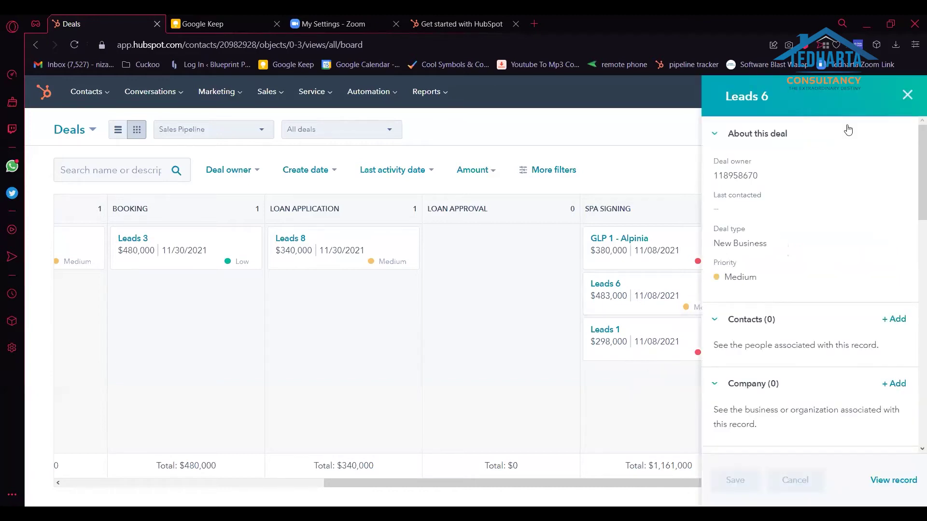
{"action": "left_click", "coordinate": [907, 96]}
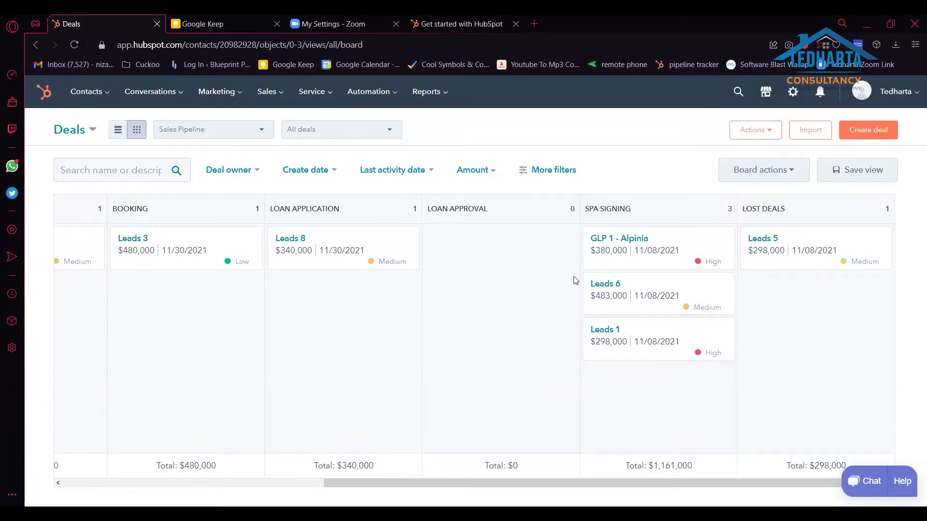
Advance Leads 8 to Loan Approval and move it to Lost Deals with the closed lost reason "Cust taknak proceed signed LA - 8/11/2021".
{"action": "left_click_drag", "start_coordinate": [387, 247], "coordinate": [496, 257]}
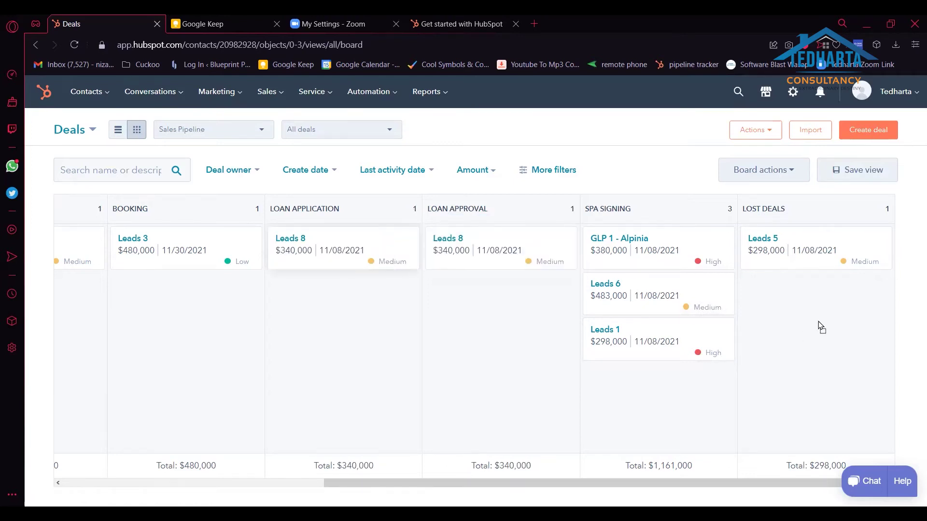
{"action": "left_click", "coordinate": [609, 328]}
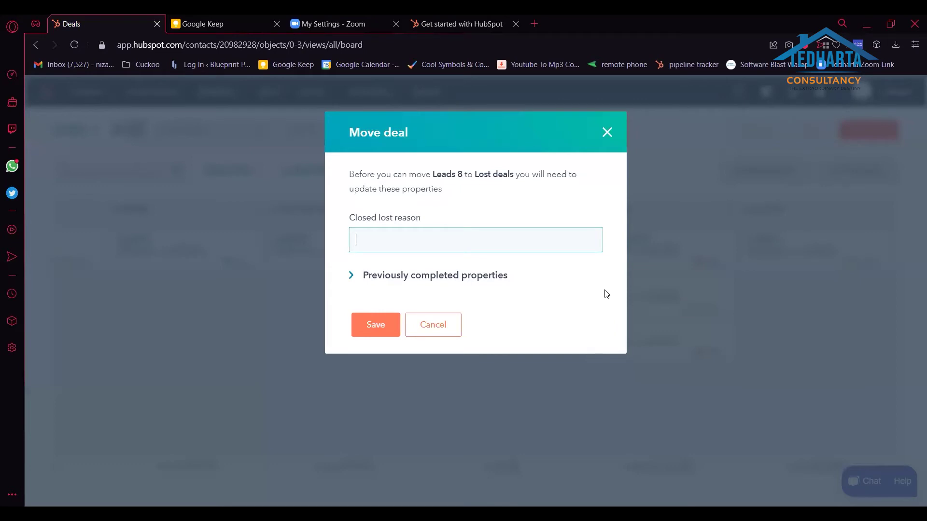
{"action": "type", "text": "Cust taknak proceed signed LA"}
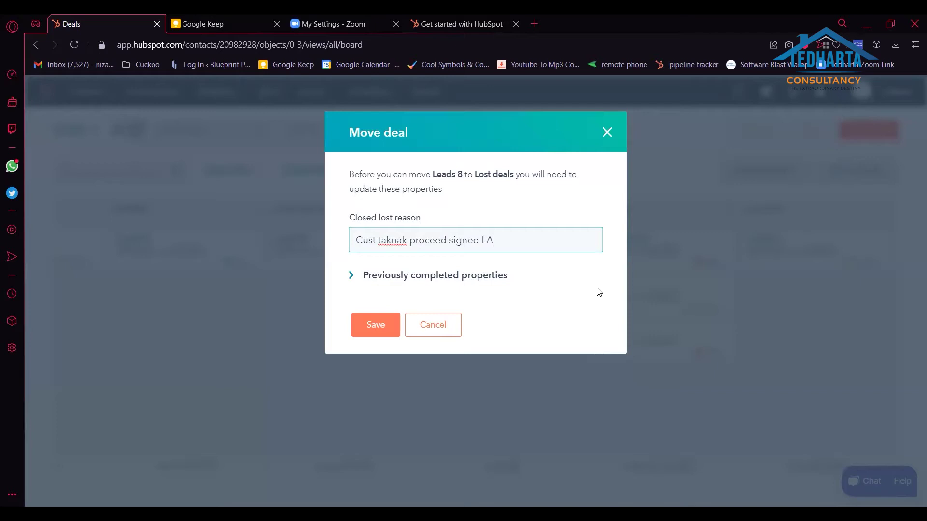
{"action": "type", "text": " - 8/11/2021"}
{"action": "left_click", "coordinate": [389, 330]}
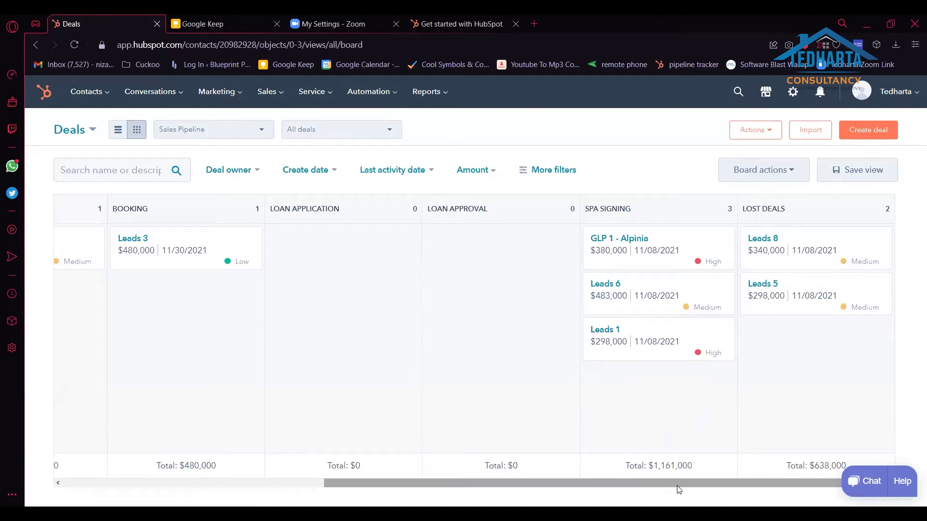
Review the sales pipeline board across all stages, from Leads through SPA Signing to Lost Deals.
{"action": "left_click_drag", "start_coordinate": [679, 487], "coordinate": [715, 499]}
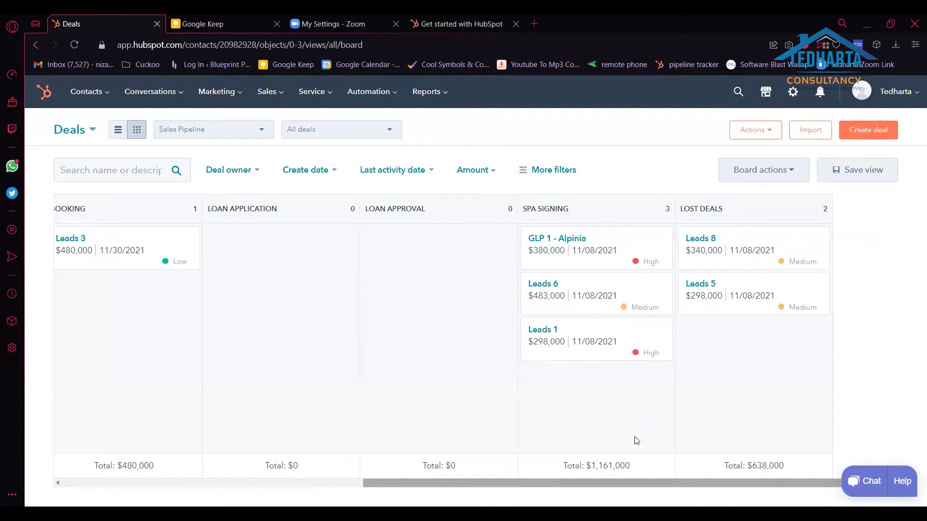
{"action": "scroll", "coordinate": [636, 441], "scroll_direction": "left", "scroll_amount": 3}
{"action": "scroll", "coordinate": [636, 440], "scroll_direction": "left", "scroll_amount": 10}
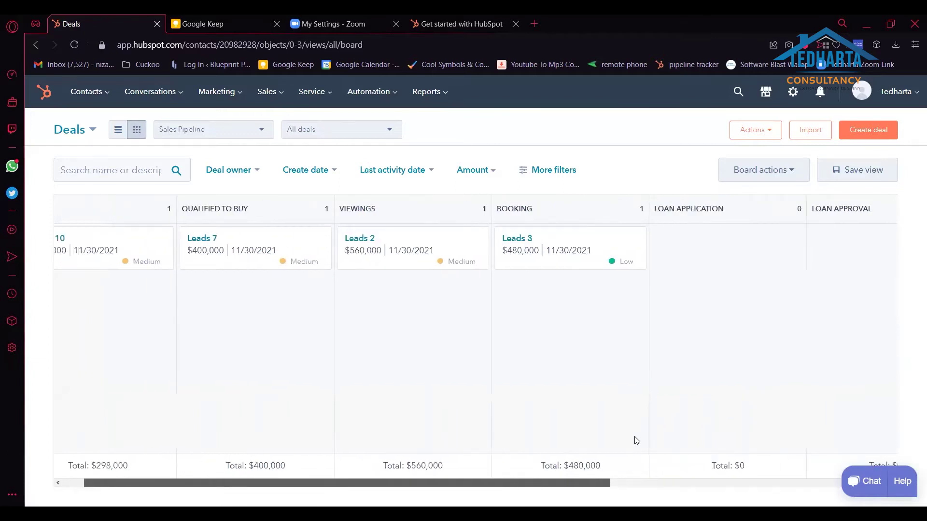
{"action": "scroll", "coordinate": [636, 440], "scroll_direction": "left", "scroll_amount": 1}
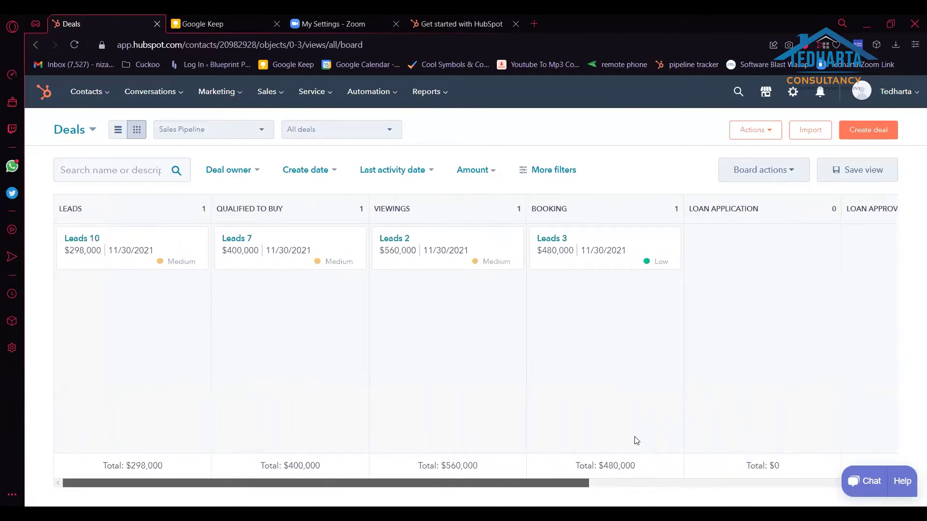
{"action": "scroll", "coordinate": [637, 441], "scroll_direction": "right", "scroll_amount": 7}
{"action": "scroll", "coordinate": [636, 440], "scroll_direction": "right", "scroll_amount": 2}
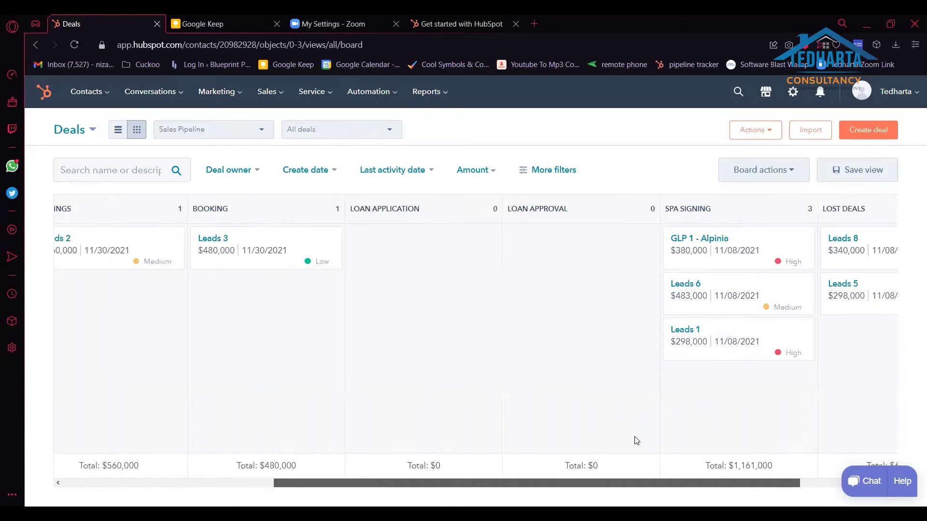
{"action": "scroll", "coordinate": [636, 440], "scroll_direction": "right", "scroll_amount": 2}
{"action": "scroll", "coordinate": [636, 440], "scroll_direction": "right", "scroll_amount": 1}
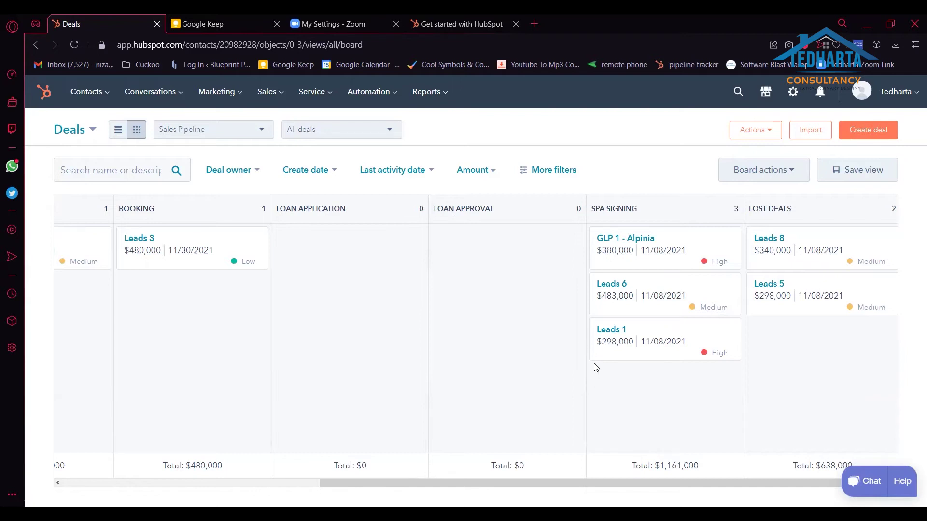
{"action": "scroll", "coordinate": [611, 498], "scroll_direction": "right", "scroll_amount": 2}
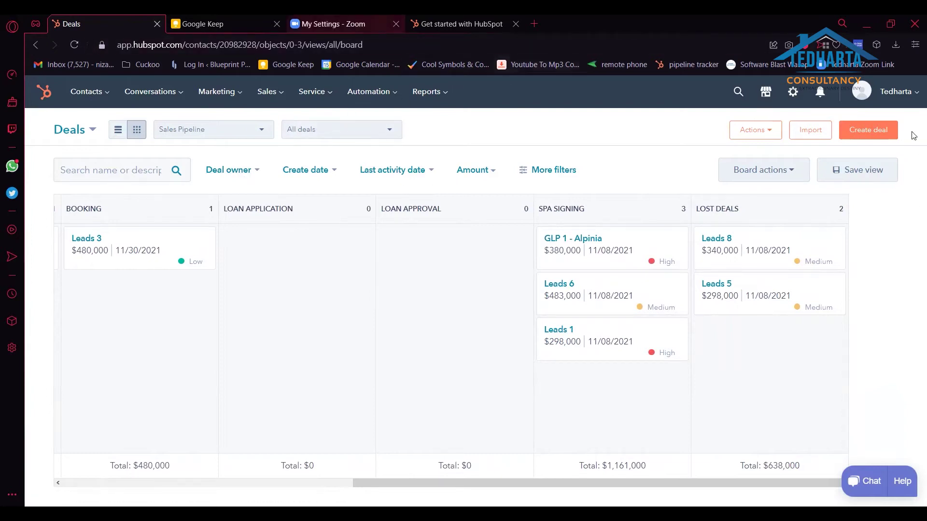
Sign out of the HubSpot account and sign back in with the existing Google account.
{"action": "left_click", "coordinate": [913, 97]}
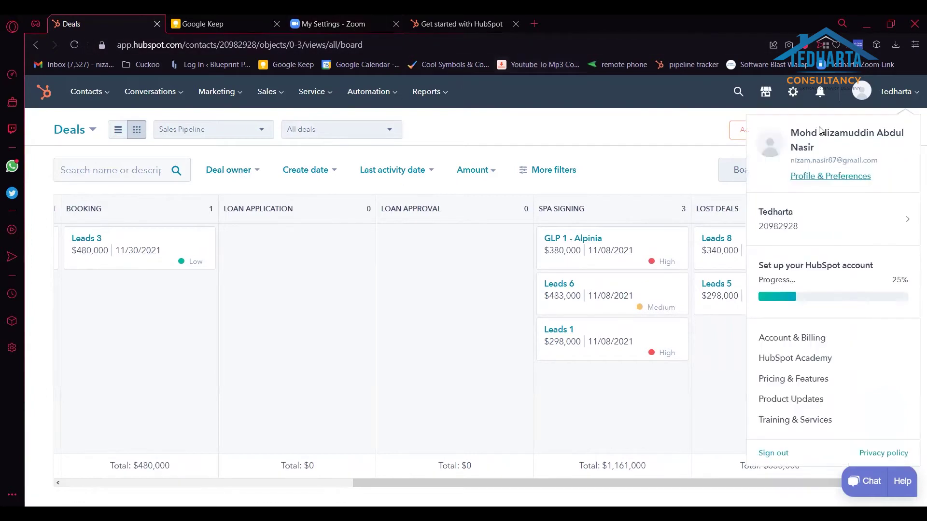
{"action": "left_click", "coordinate": [823, 389]}
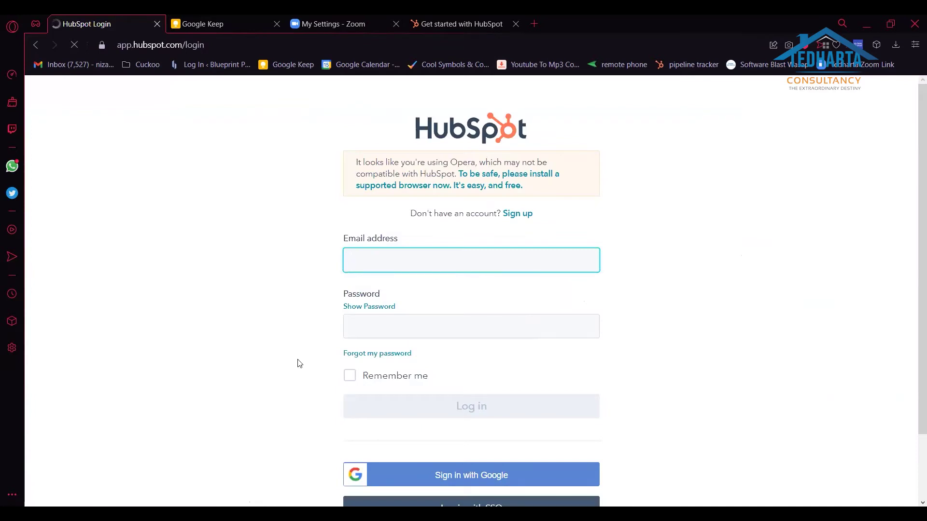
{"action": "scroll", "coordinate": [464, 396], "scroll_direction": "down", "scroll_amount": 2}
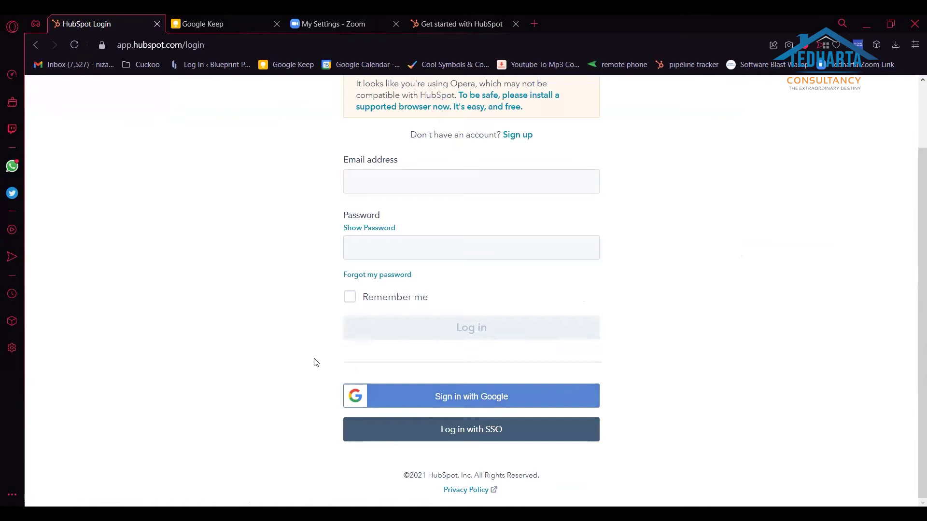
{"action": "left_click", "coordinate": [471, 399]}
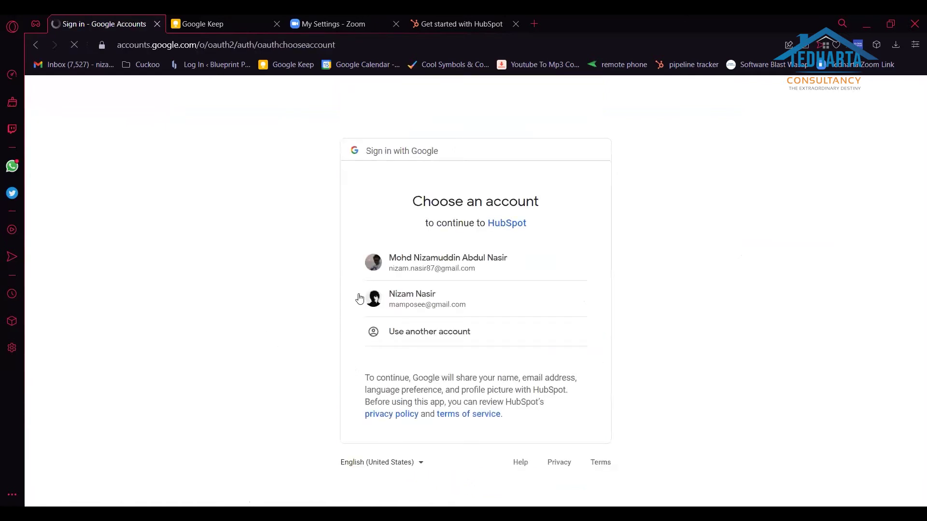
{"action": "left_click", "coordinate": [415, 303]}
{"action": "left_click", "coordinate": [420, 264]}
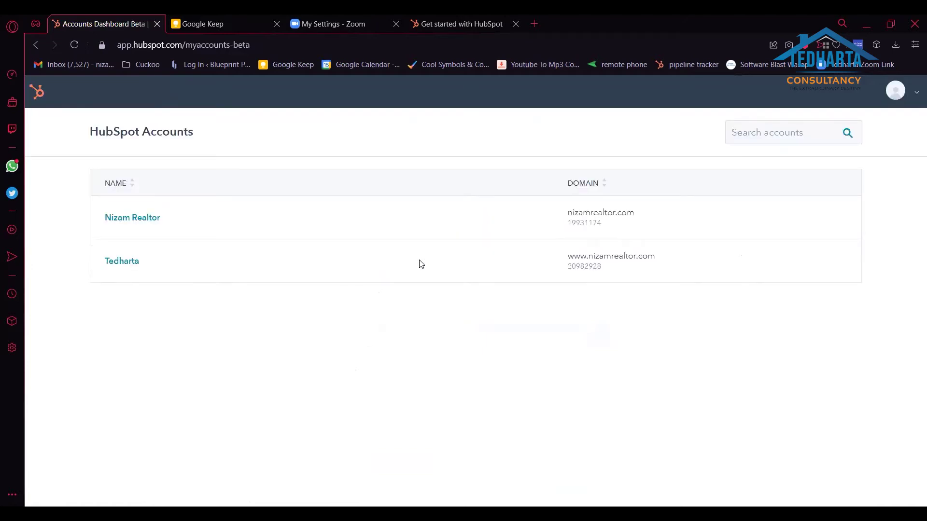
Return to the HubSpot login page, look over its sign-in options, and sign in again with the same Google account.
{"action": "mouse_move", "coordinate": [420, 263]}
{"action": "left_click", "coordinate": [36, 45]}
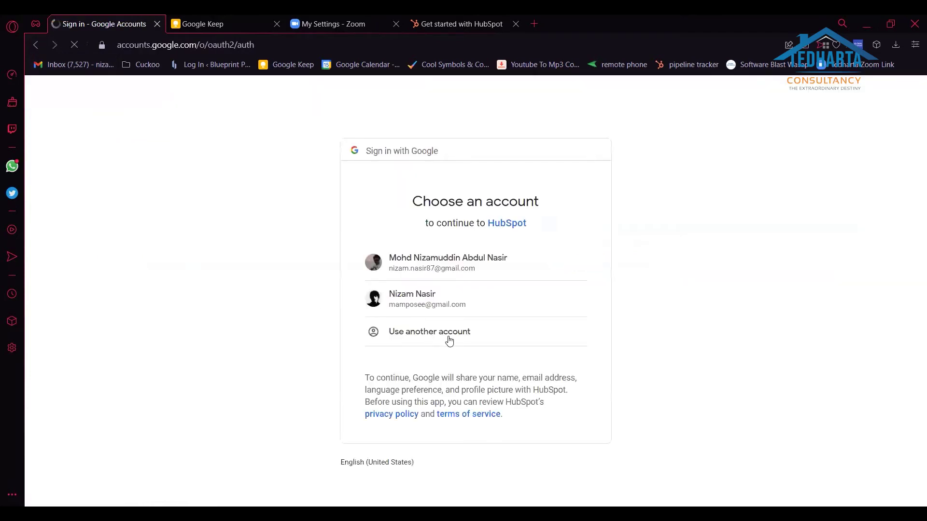
{"action": "left_click", "coordinate": [35, 47]}
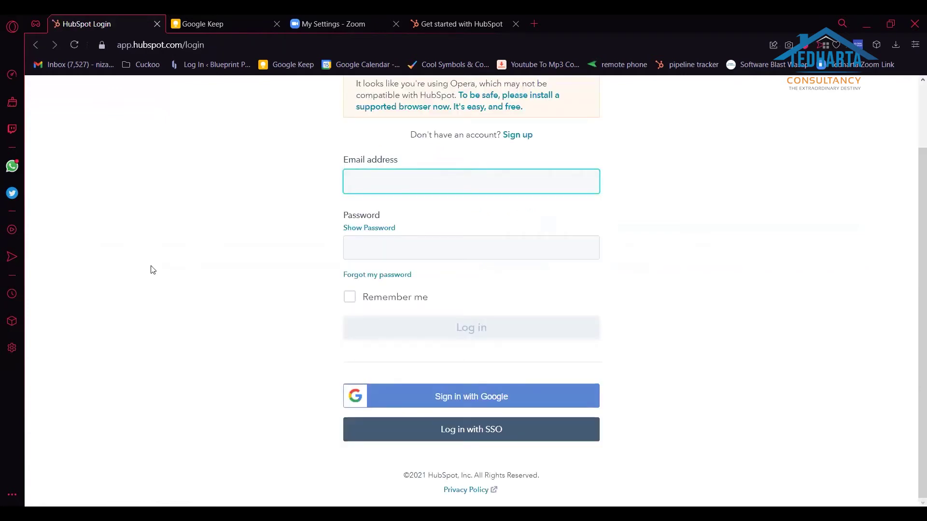
{"action": "scroll", "coordinate": [153, 266], "scroll_direction": "up", "scroll_amount": 2}
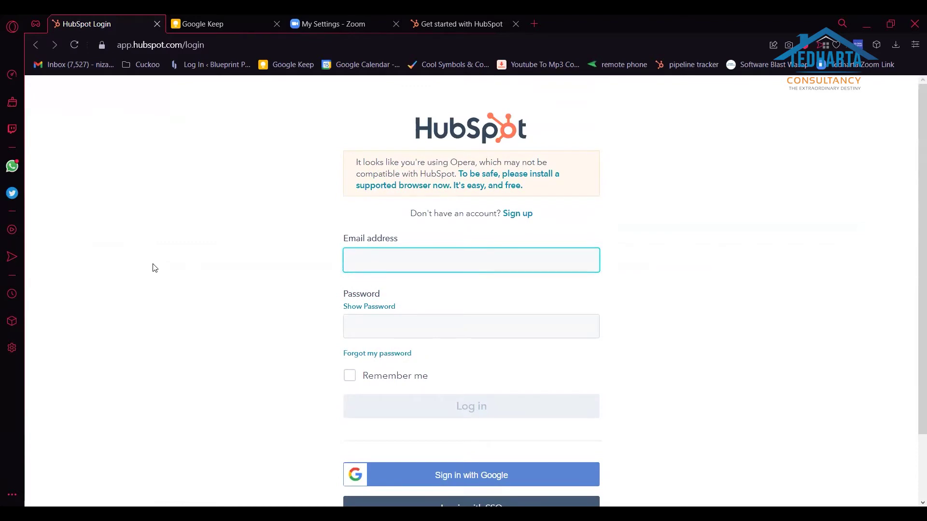
{"action": "scroll", "coordinate": [159, 267], "scroll_direction": "down", "scroll_amount": 2}
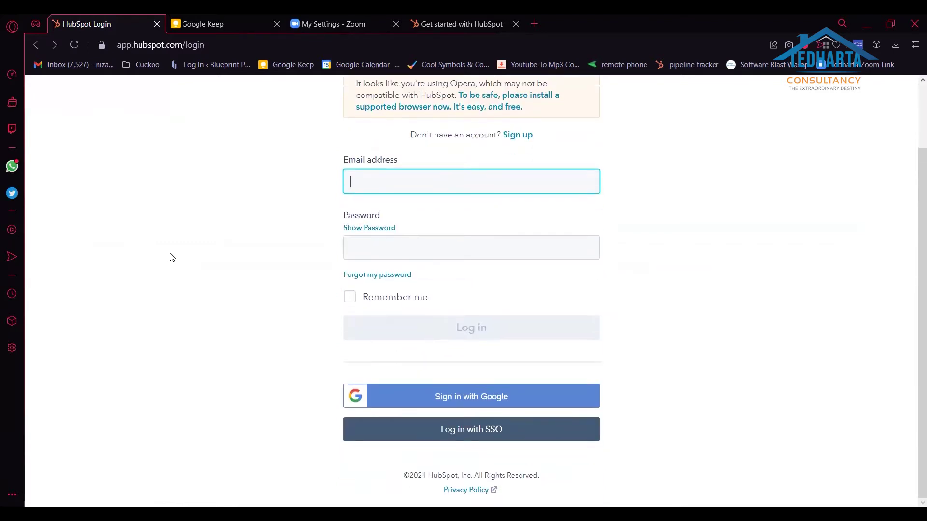
{"action": "scroll", "coordinate": [174, 246], "scroll_direction": "up", "scroll_amount": 2}
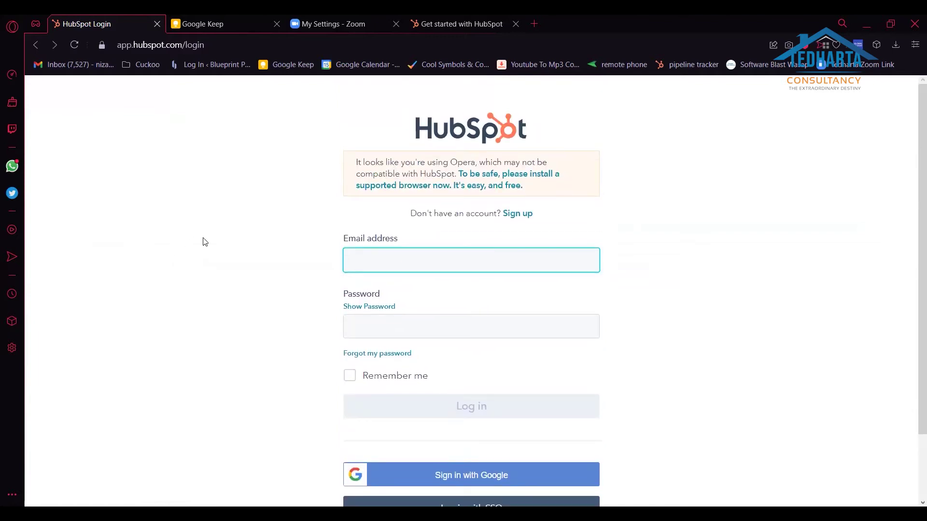
{"action": "scroll", "coordinate": [460, 406], "scroll_direction": "down", "scroll_amount": 2}
{"action": "left_click", "coordinate": [465, 402]}
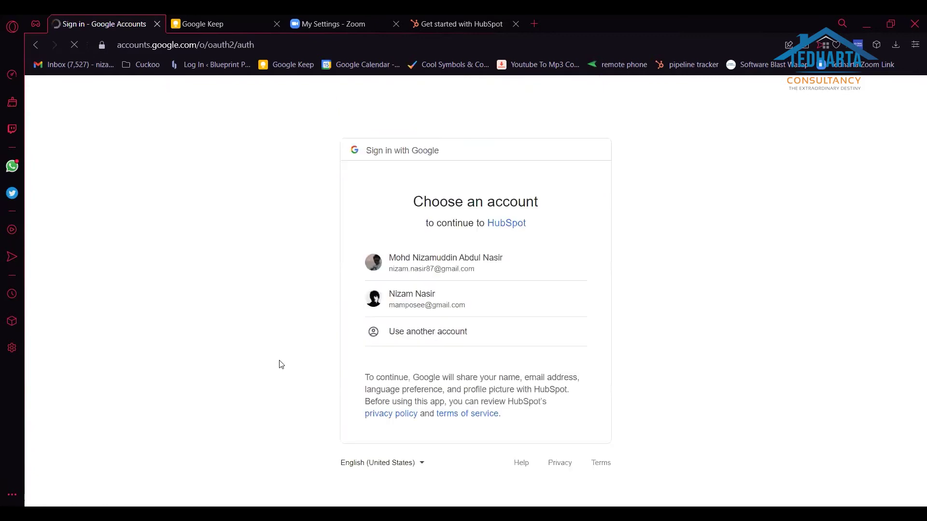
{"action": "left_click", "coordinate": [441, 265]}
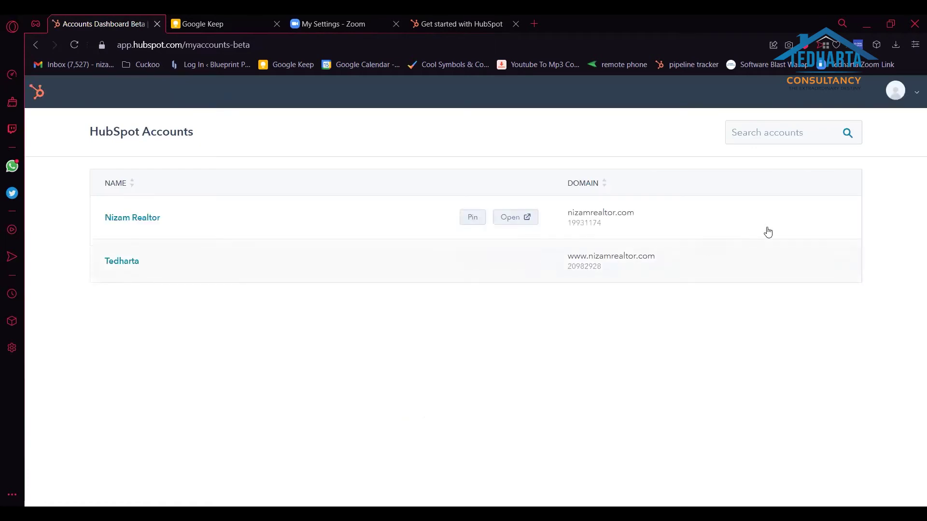
Check the profile menu's list of accounts and open the Tedharta account.
{"action": "left_click", "coordinate": [915, 96]}
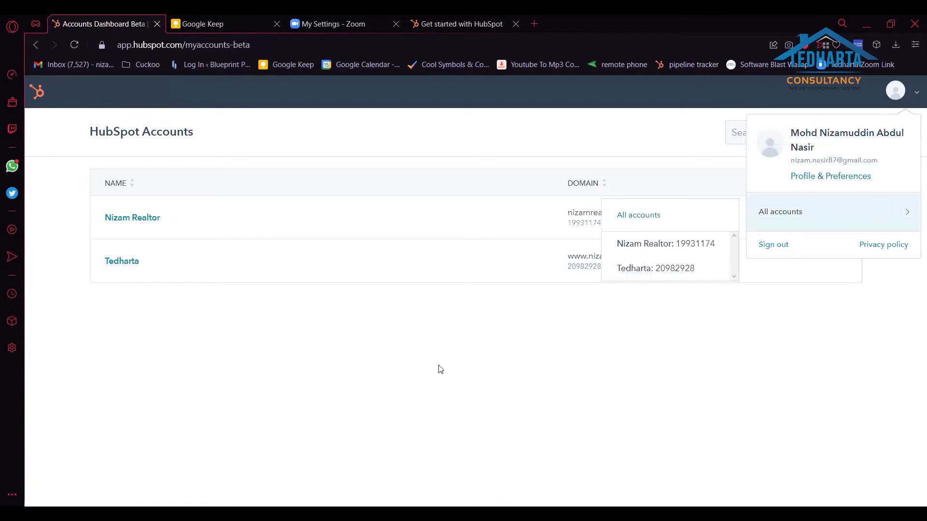
{"action": "left_click", "coordinate": [407, 370]}
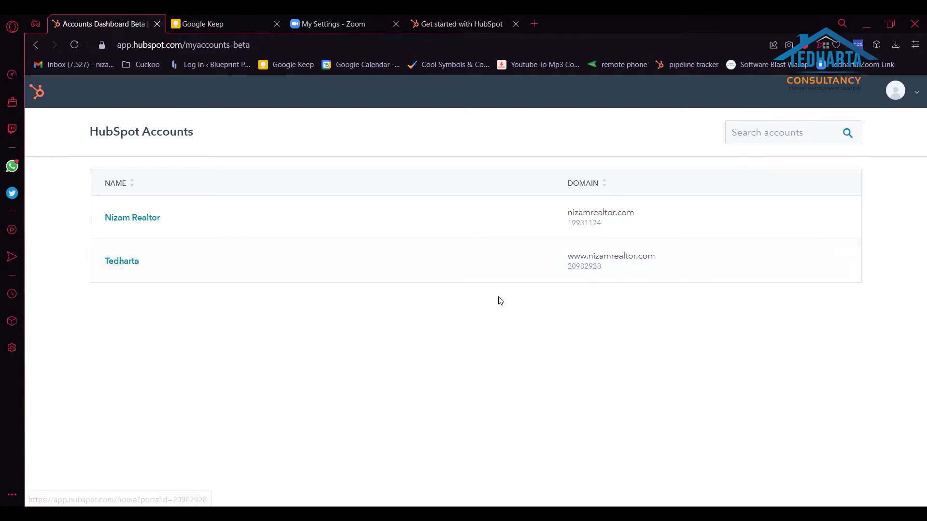
{"action": "mouse_move", "coordinate": [130, 263]}
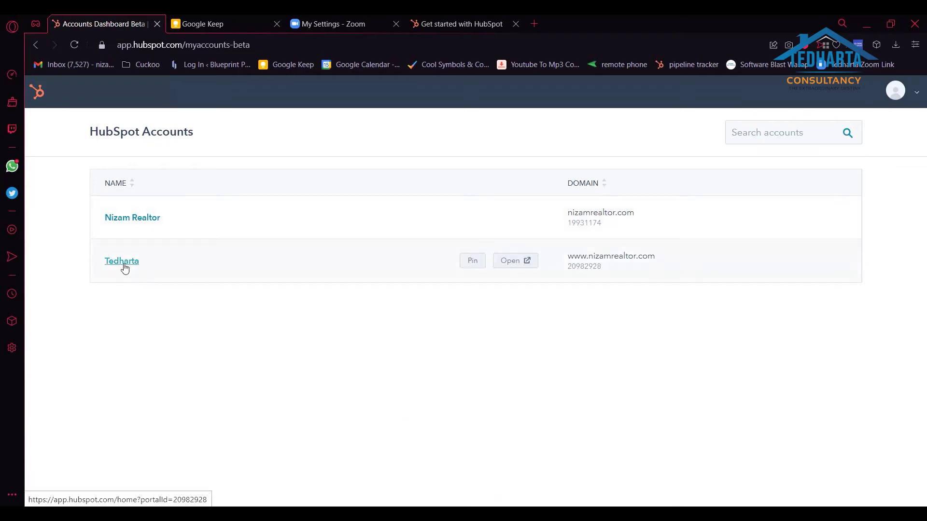
{"action": "left_click", "coordinate": [191, 276]}
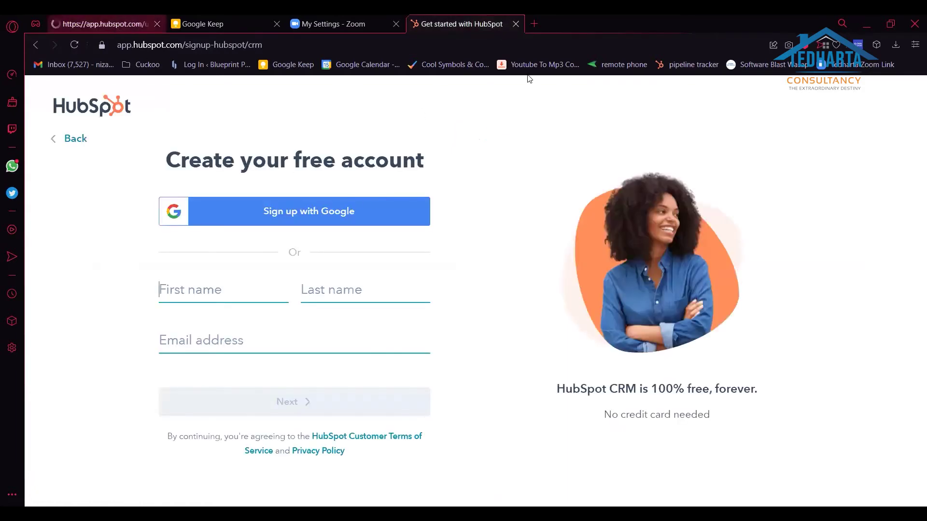
Start a free account sign-up with Google, check the Tedharta User Guide page, and return to the sign-up form.
{"action": "left_click", "coordinate": [360, 216]}
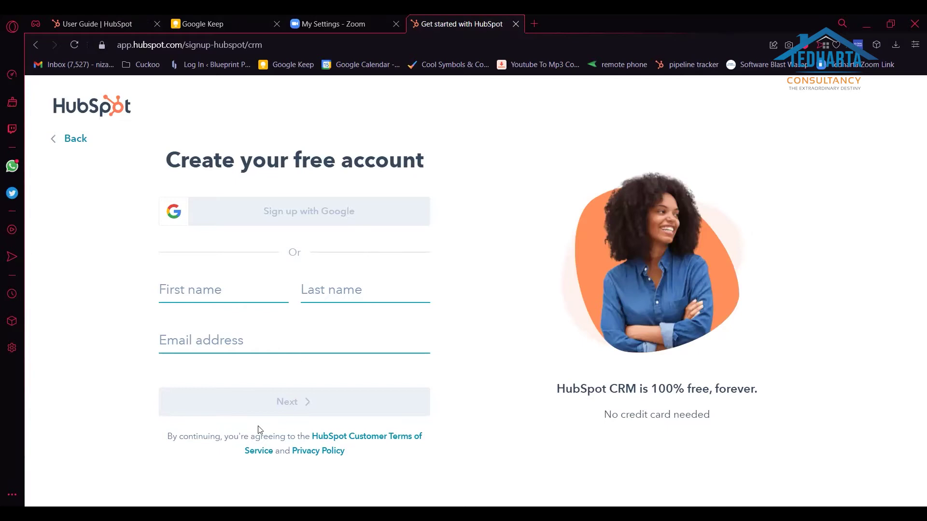
{"action": "left_click", "coordinate": [82, 20]}
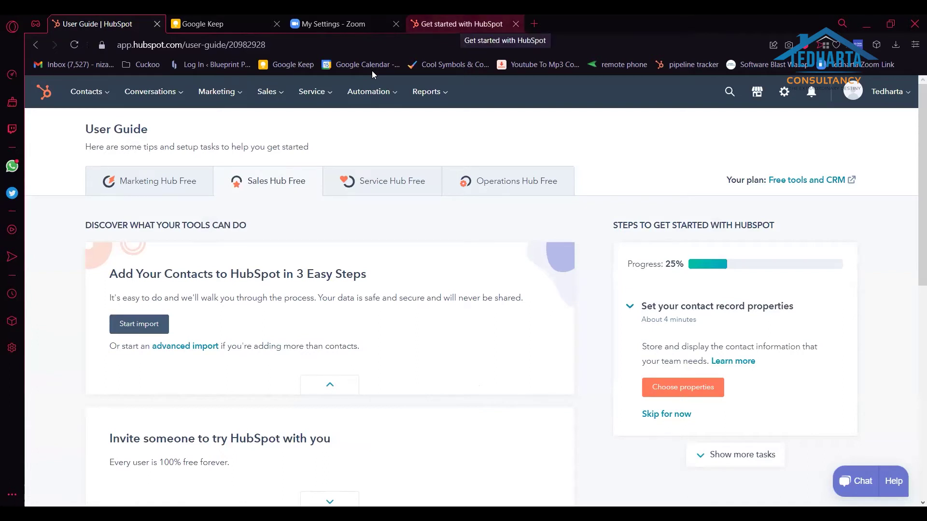
{"action": "key", "text": "ctrl+shift+Tab"}
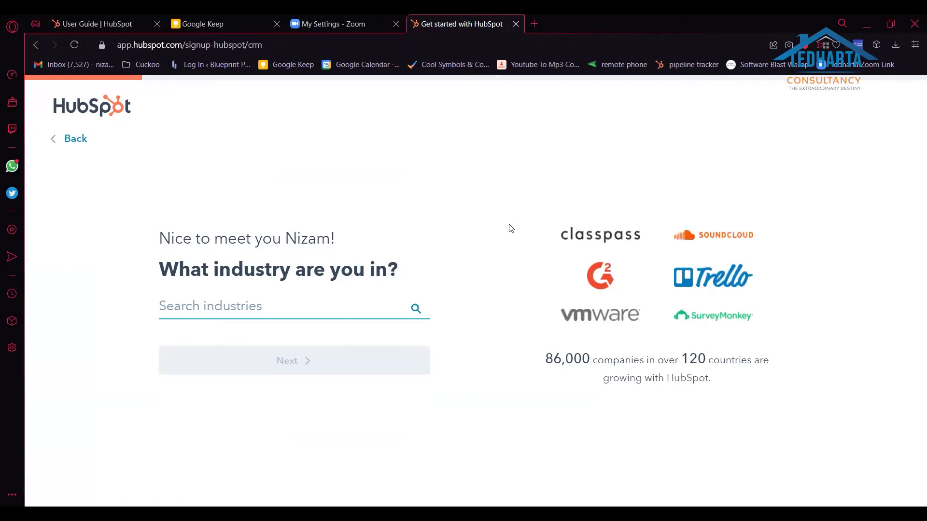
Search the industries for "sales" and "marketing", and set the industry to Marketing and Advertising.
{"action": "left_click", "coordinate": [286, 307]}
{"action": "type", "text": "sa"}
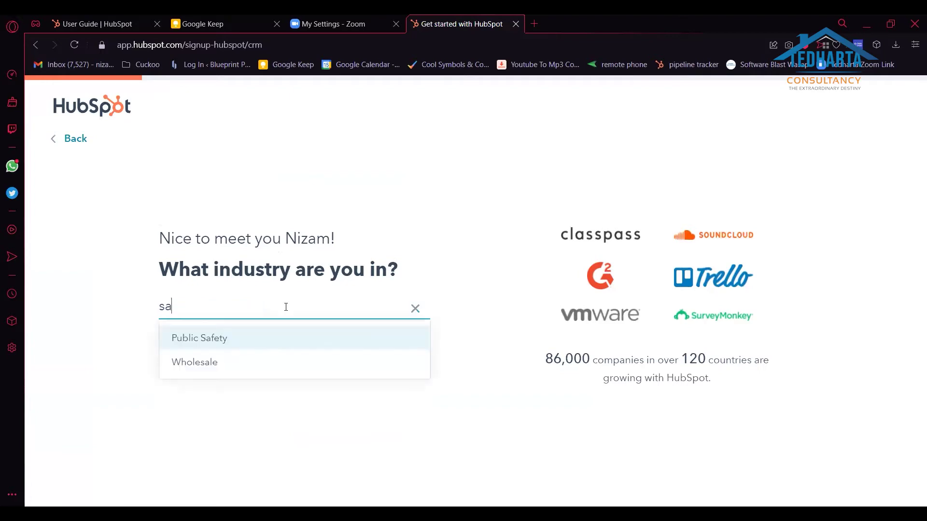
{"action": "type", "text": "les"}
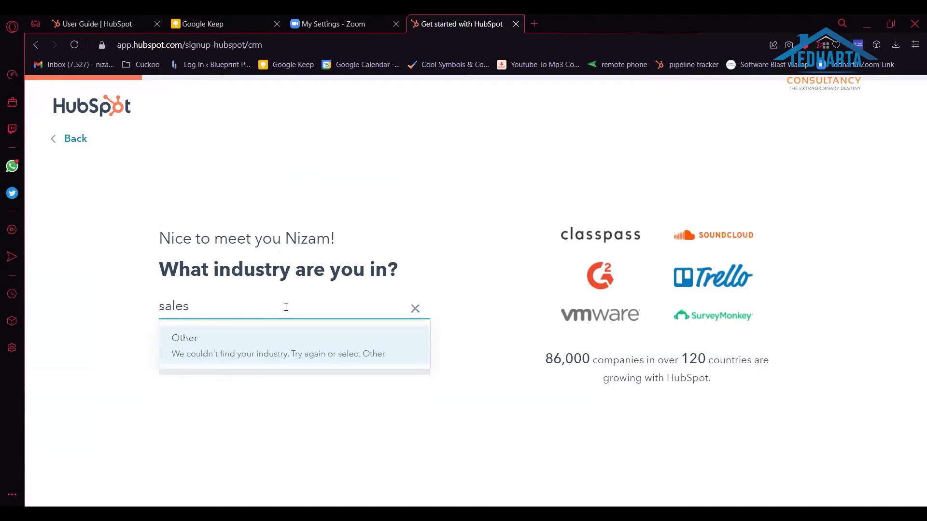
{"action": "key", "text": "ctrl+a"}
{"action": "type", "text": "marketing"}
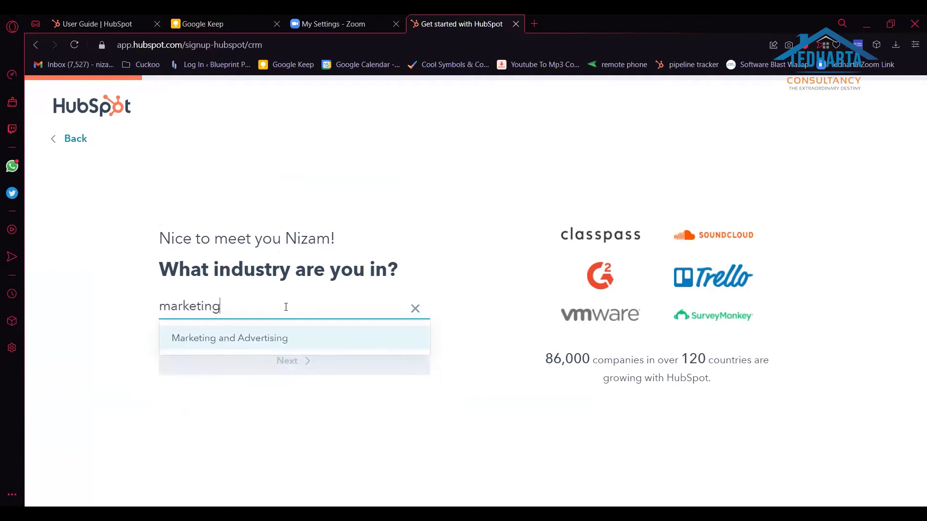
{"action": "left_click", "coordinate": [263, 341]}
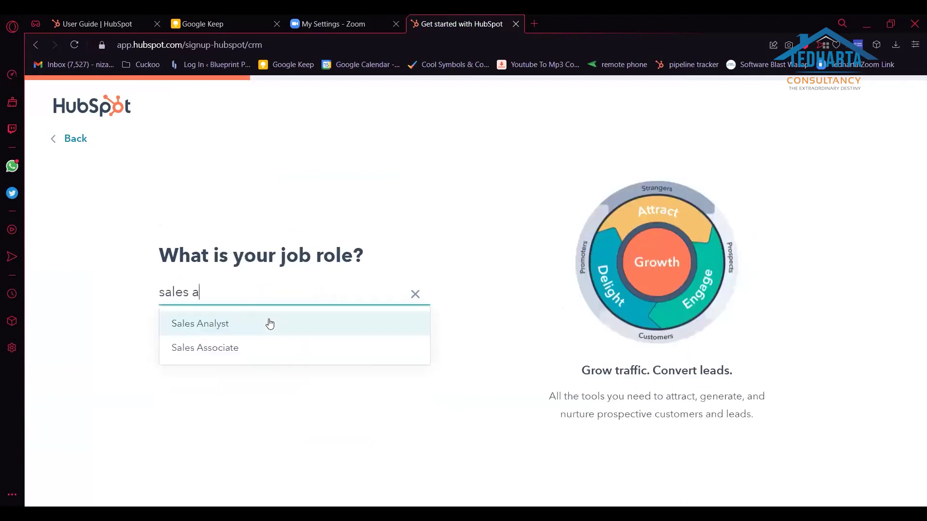
Choose Sales Associate as the job role, submit the company name, and continue to the company website question.
{"action": "left_click", "coordinate": [311, 348]}
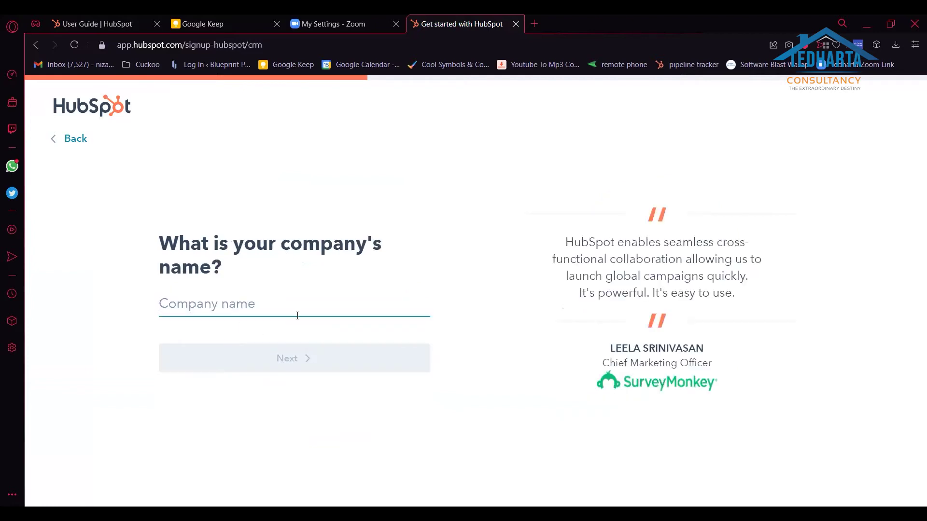
{"action": "left_click", "coordinate": [300, 357]}
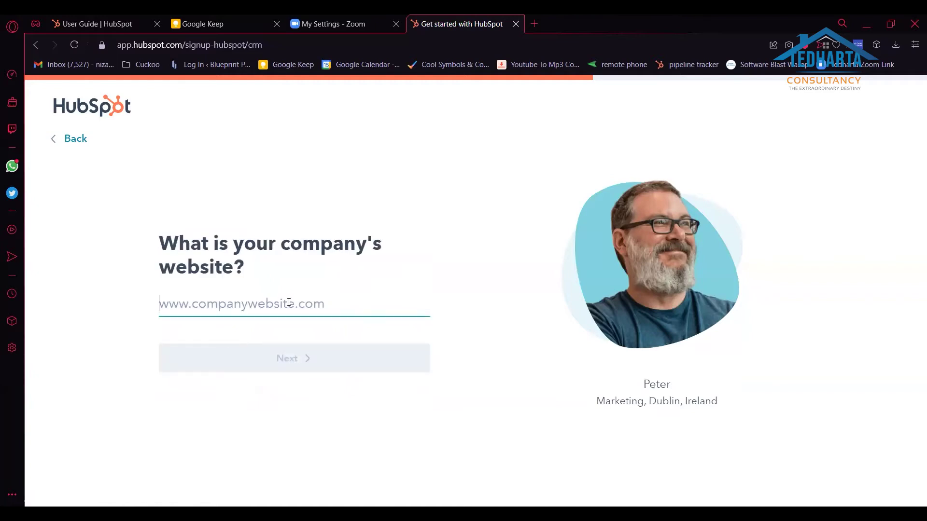
{"action": "type", "text": "www"}
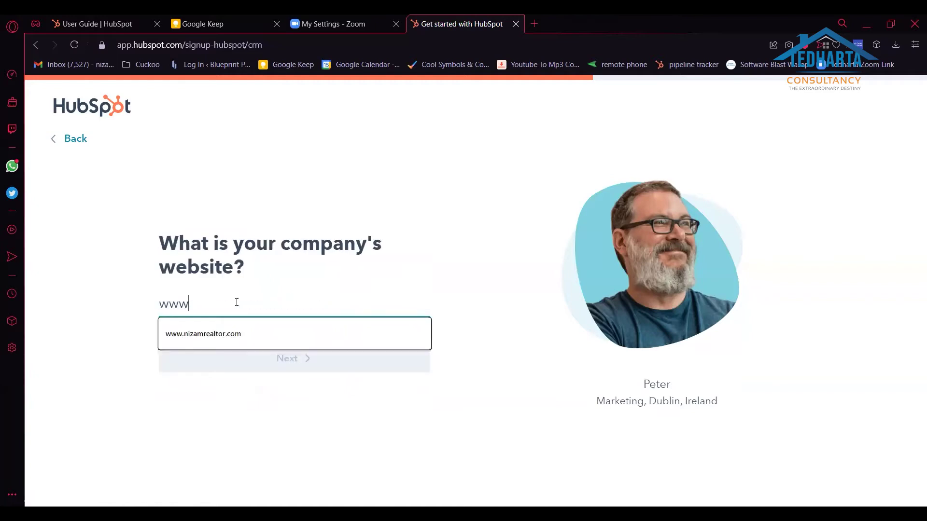
{"action": "type", "text": ".ap"}
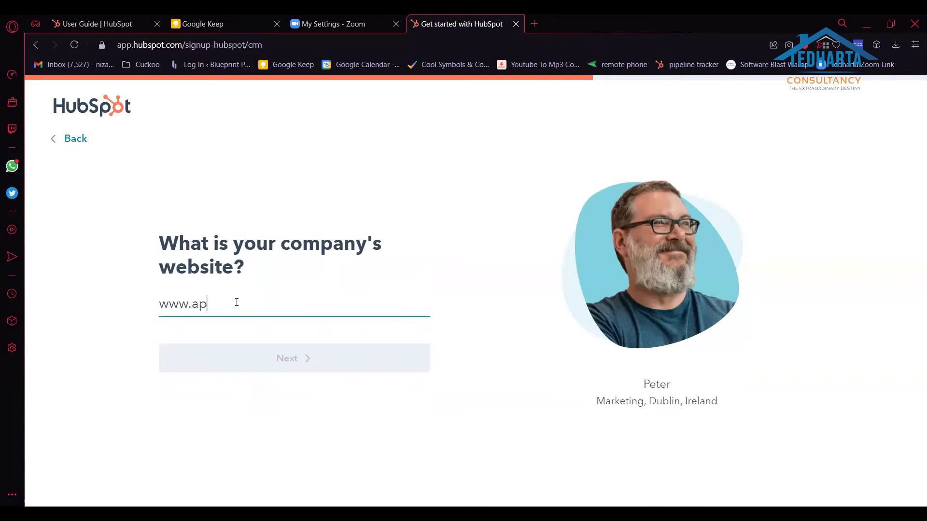
{"action": "type", "text": "aapa.com"}
{"action": "left_click", "coordinate": [256, 355]}
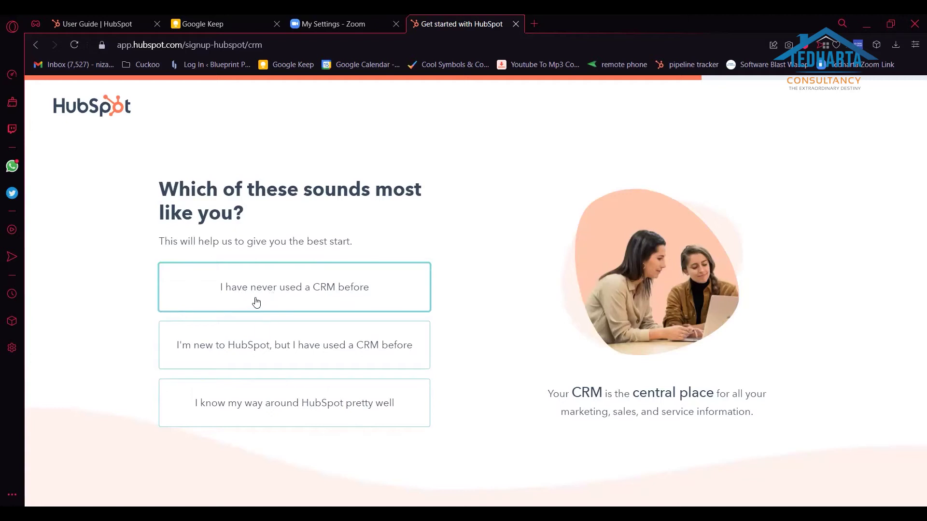
Answer that you have never used a CRM before, and choose Sales as the part to explore first.
{"action": "left_click", "coordinate": [291, 300]}
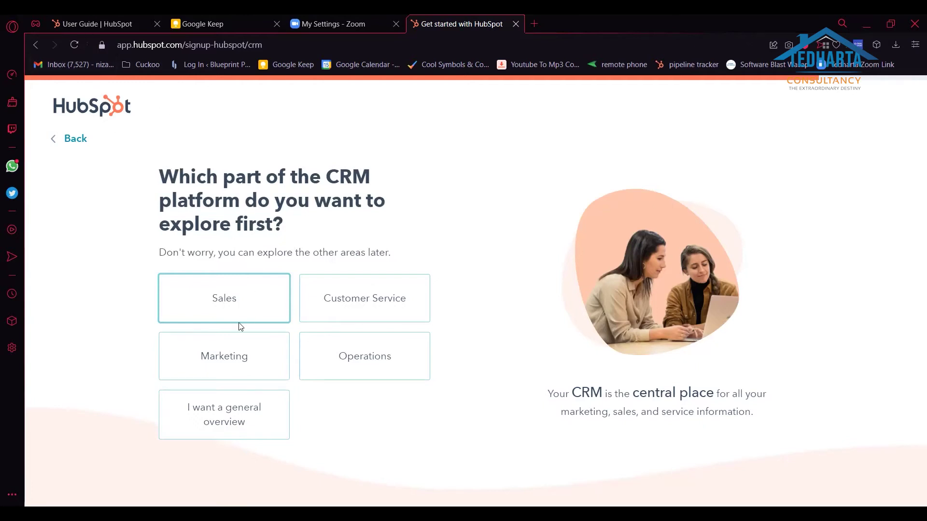
{"action": "left_click", "coordinate": [236, 304]}
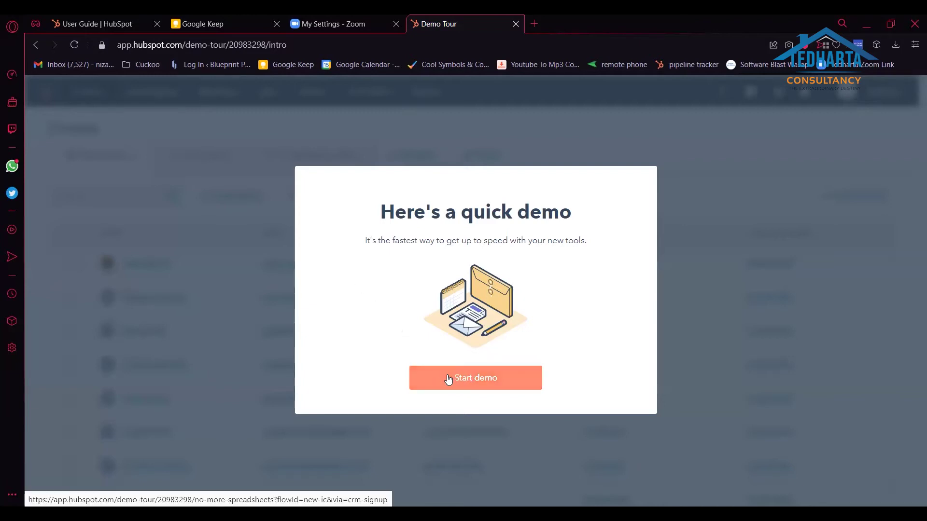
Start the quick demo, leave it at the contacts page, and continue past the getting-started guide.
{"action": "left_click", "coordinate": [477, 376]}
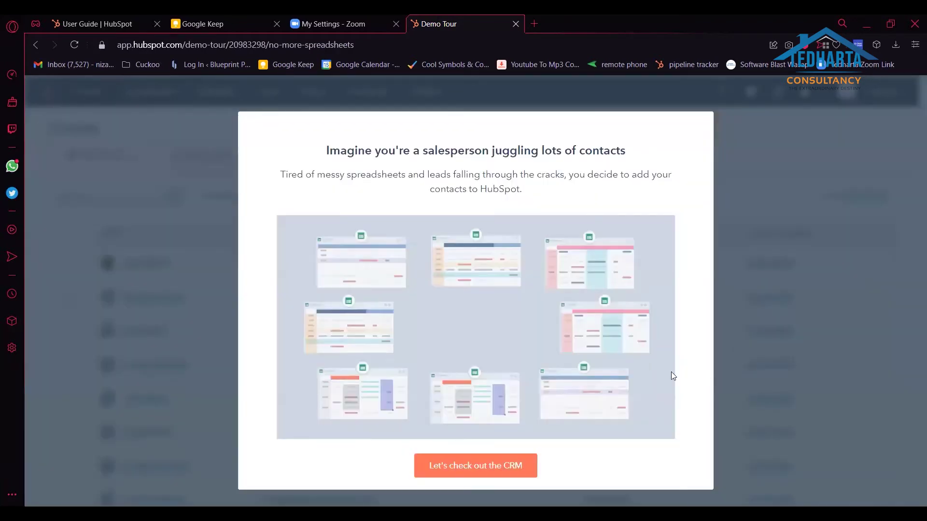
{"action": "left_click", "coordinate": [475, 466]}
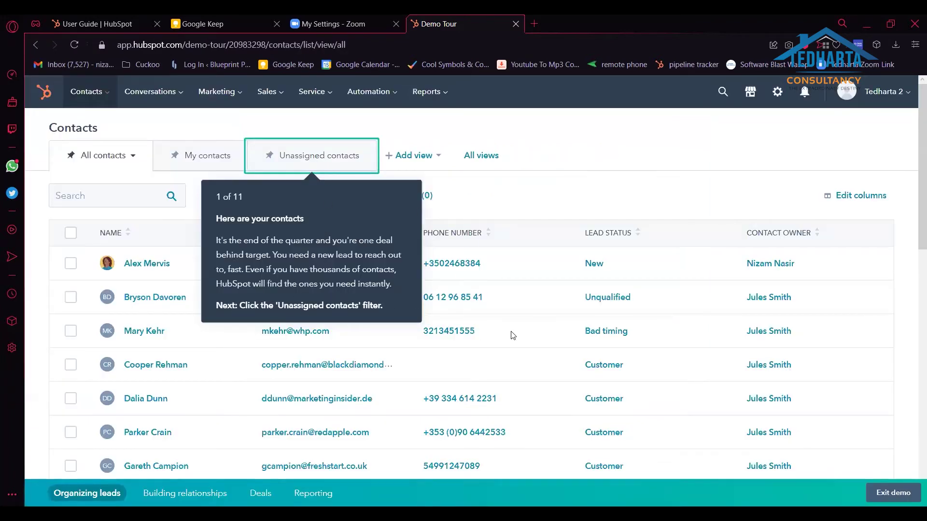
{"action": "left_click", "coordinate": [893, 493]}
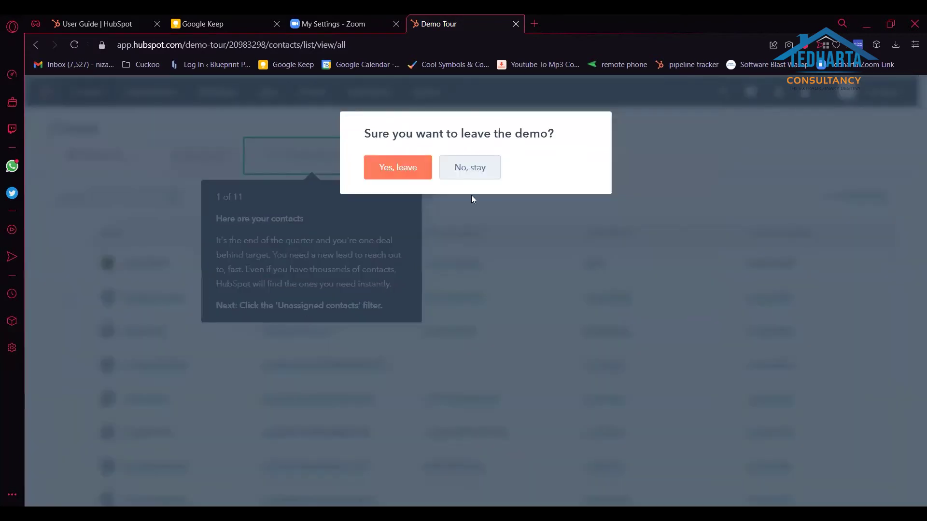
{"action": "key", "text": "Return"}
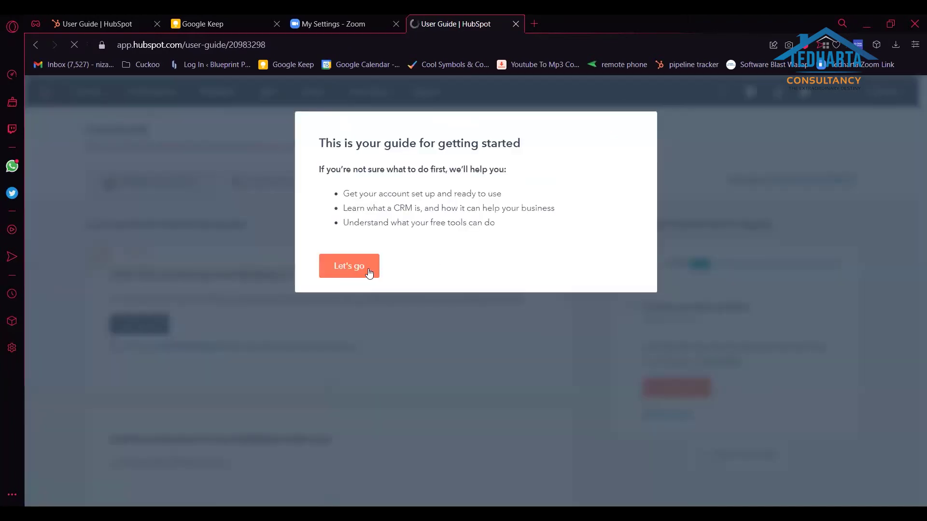
{"action": "left_click", "coordinate": [370, 269]}
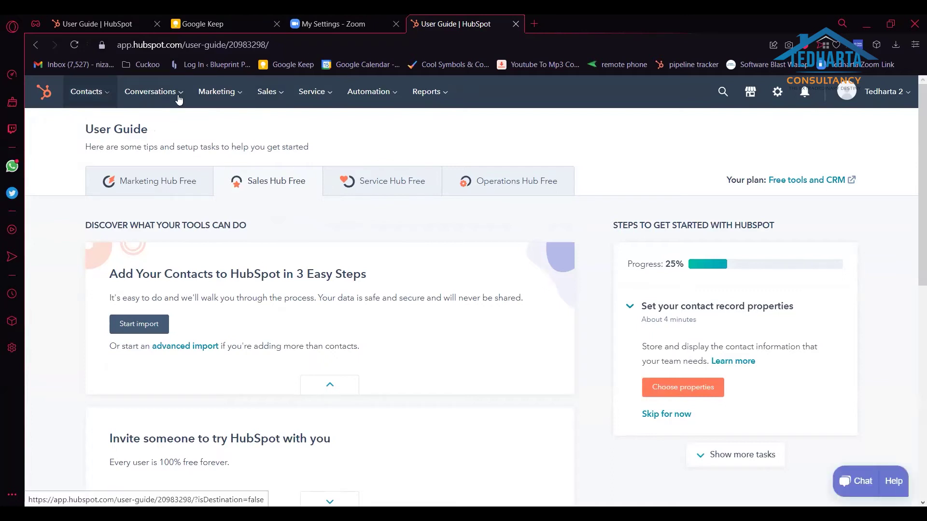
Open the Deals board under Sales and look across all stages of the Sales Pipeline.
{"action": "left_click", "coordinate": [276, 94]}
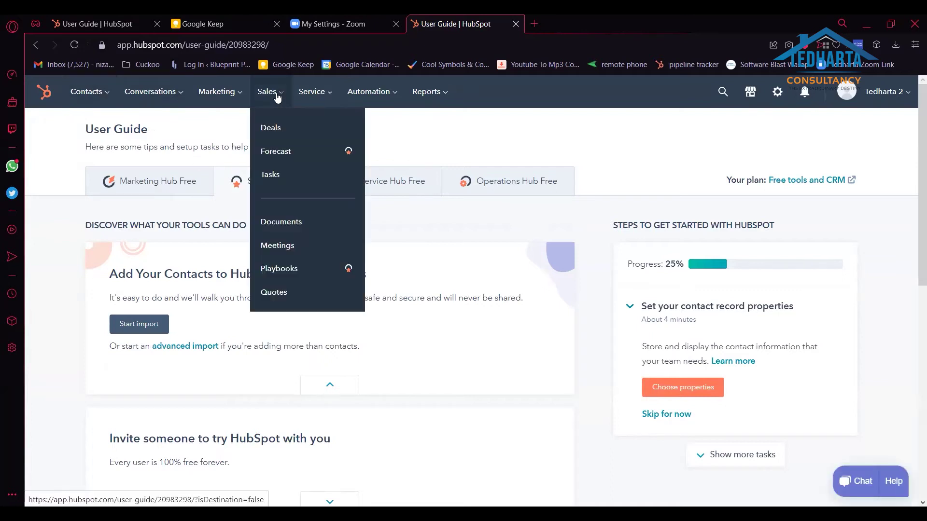
{"action": "left_click", "coordinate": [271, 127]}
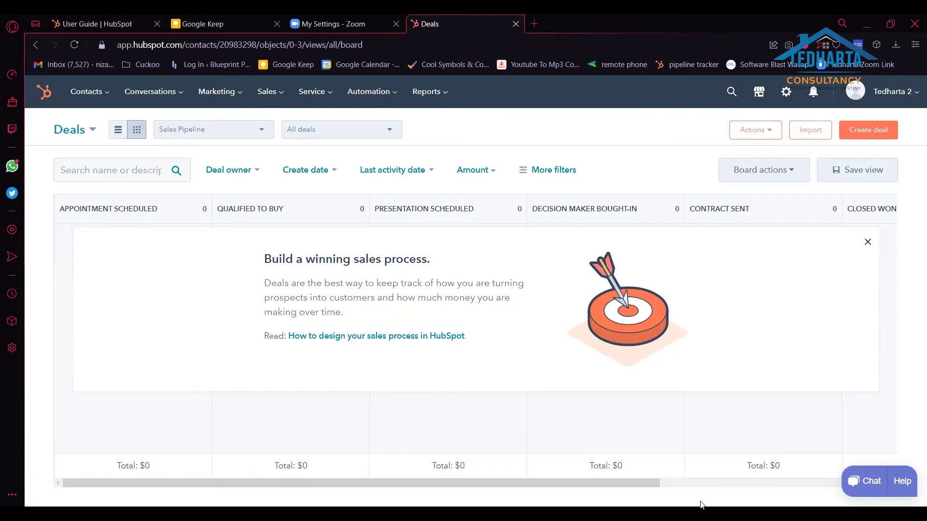
{"action": "scroll", "coordinate": [701, 504], "scroll_direction": "right", "scroll_amount": 2}
{"action": "scroll", "coordinate": [701, 505], "scroll_direction": "right", "scroll_amount": 10}
{"action": "scroll", "coordinate": [699, 503], "scroll_direction": "left", "scroll_amount": 12}
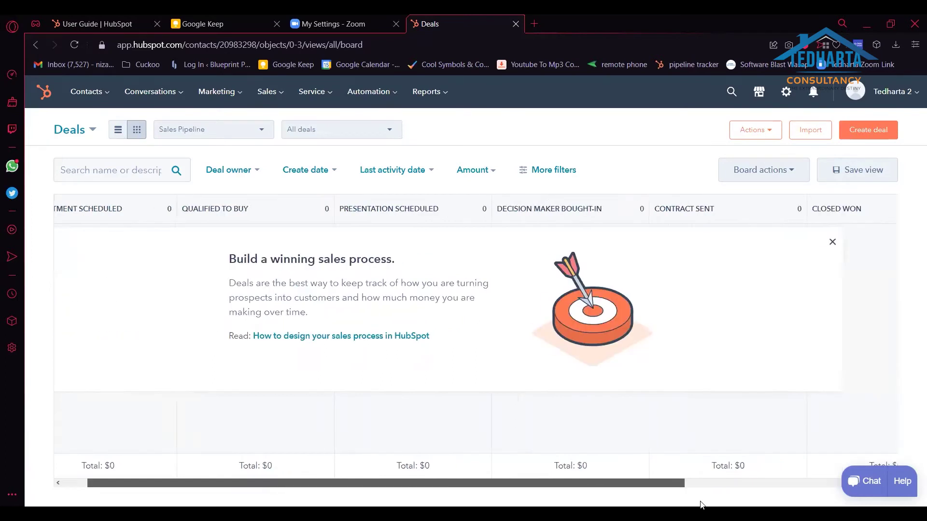
Open the Deals settings and look over the available settings categories.
{"action": "left_click", "coordinate": [911, 91]}
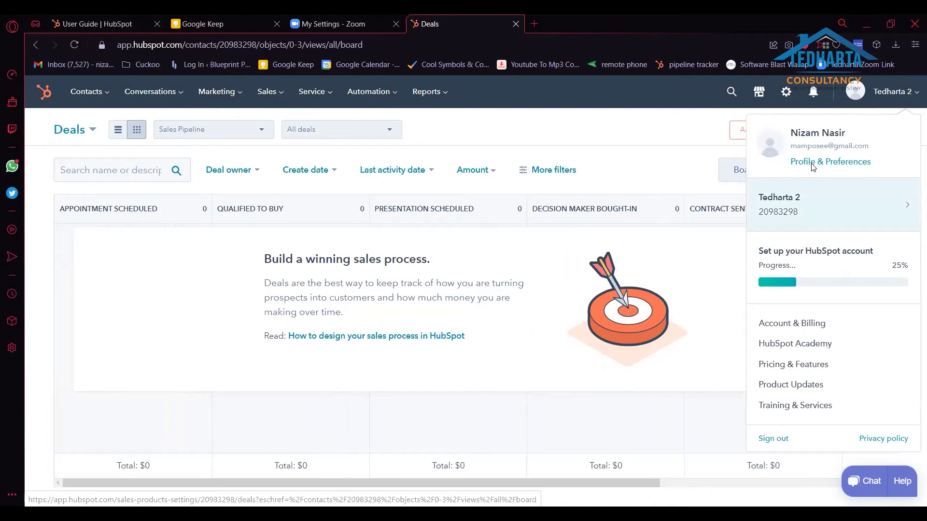
{"action": "left_click", "coordinate": [644, 199]}
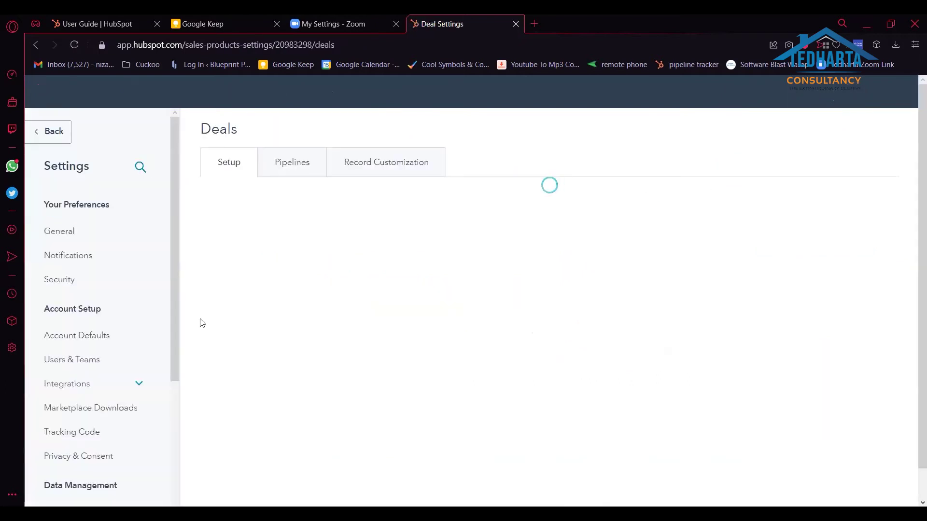
{"action": "scroll", "coordinate": [133, 270], "scroll_direction": "down", "scroll_amount": 2}
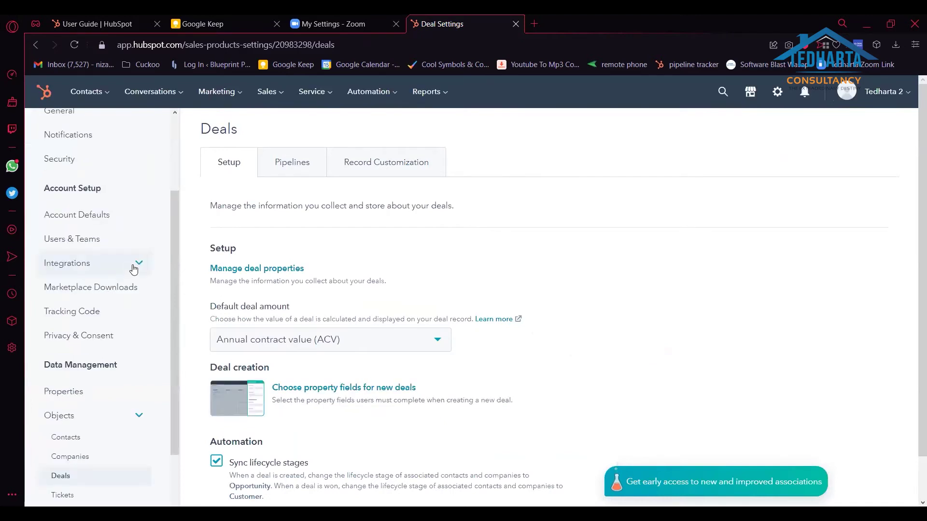
{"action": "scroll", "coordinate": [136, 287], "scroll_direction": "down", "scroll_amount": 2}
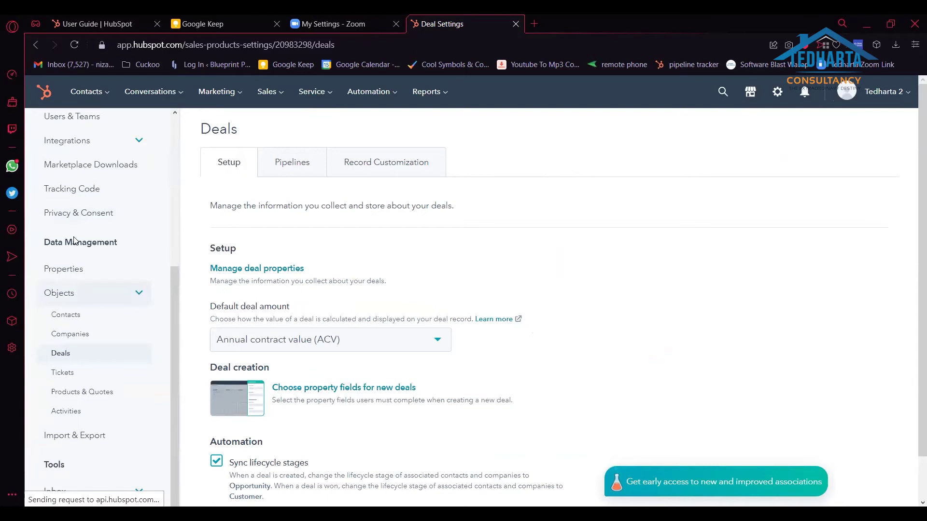
{"action": "scroll", "coordinate": [110, 247], "scroll_direction": "up", "scroll_amount": 3}
{"action": "scroll", "coordinate": [110, 246], "scroll_direction": "down", "scroll_amount": 3}
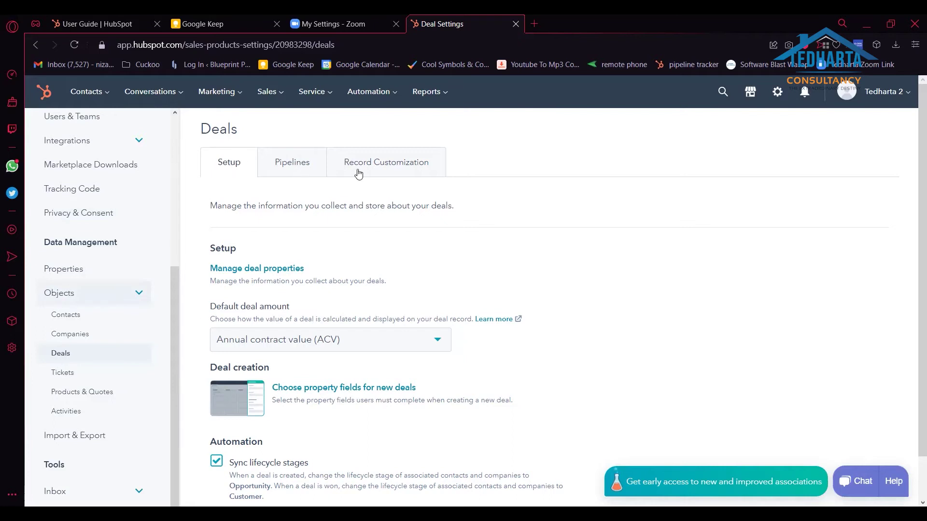
Open the deal pipelines configuration and review the stages of the Sales Pipeline.
{"action": "left_click", "coordinate": [290, 166]}
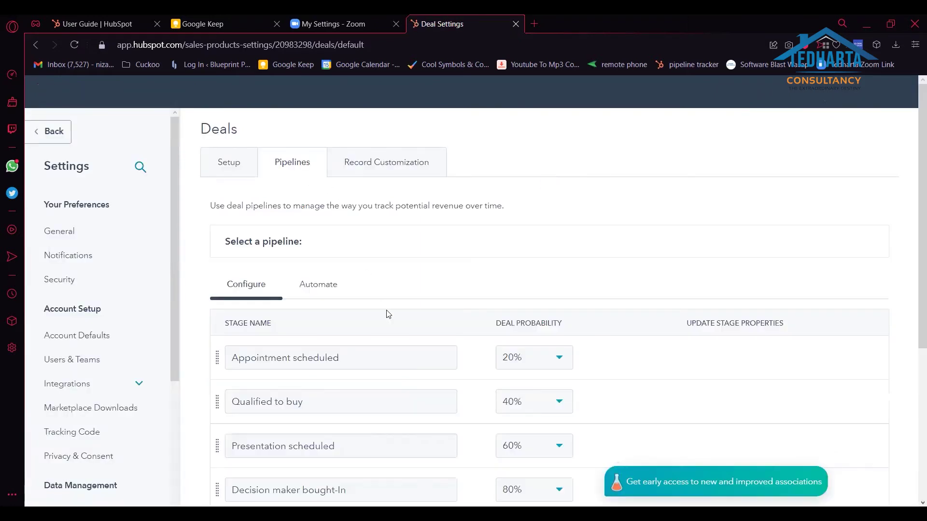
{"action": "scroll", "coordinate": [388, 315], "scroll_direction": "down", "scroll_amount": 3}
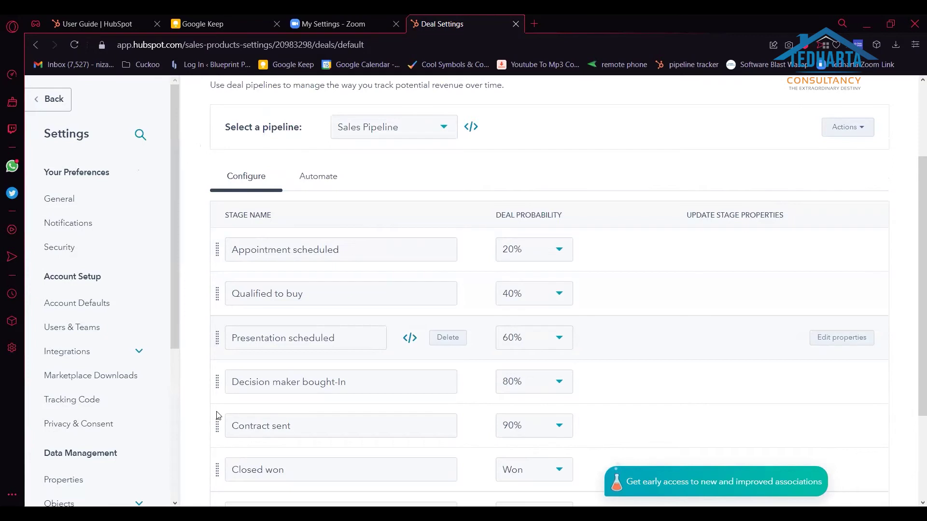
{"action": "scroll", "coordinate": [255, 319], "scroll_direction": "down", "scroll_amount": 3}
{"action": "scroll", "coordinate": [369, 193], "scroll_direction": "up", "scroll_amount": 4}
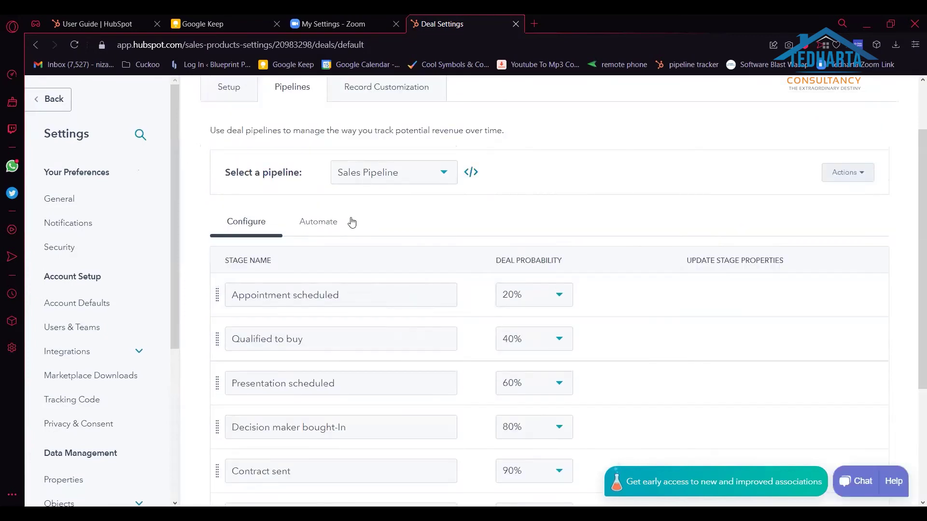
{"action": "scroll", "coordinate": [338, 289], "scroll_direction": "up", "scroll_amount": 2}
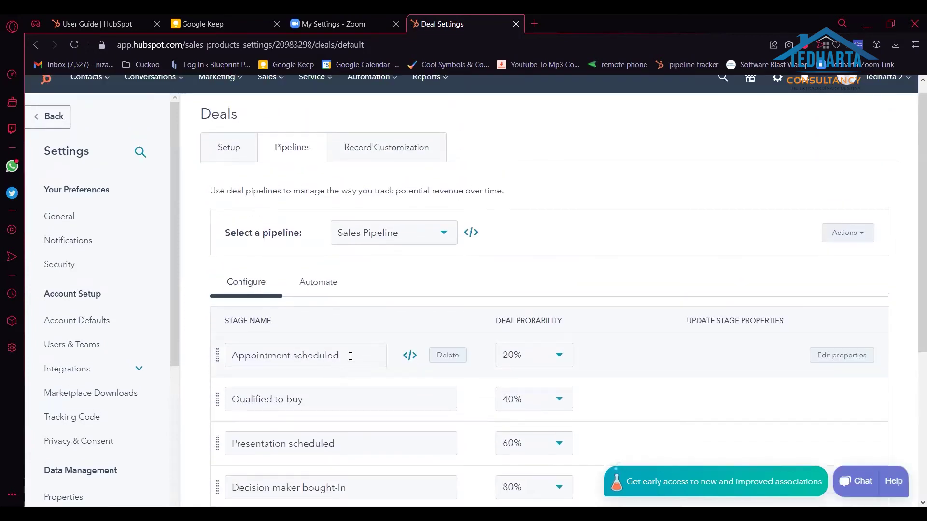
Rename the "Appointment scheduled" stage as "Leads" and save the pipeline.
{"action": "left_click", "coordinate": [350, 355]}
{"action": "key", "text": "BackSpace"}
{"action": "key", "text": "BackSpace"}
{"action": "key", "text": "BackSpace"}
{"action": "key", "text": "BackSpace"}
{"action": "key", "text": "BackSpace"}
{"action": "key", "text": "BackSpace"}
{"action": "key", "text": "BackSpace"}
{"action": "key", "text": "BackSpace"}
{"action": "key", "text": "BackSpace"}
{"action": "key", "text": "BackSpace"}
{"action": "key", "text": "BackSpace"}
{"action": "key", "text": "BackSpace"}
{"action": "key", "text": "BackSpace"}
{"action": "key", "text": "BackSpace"}
{"action": "key", "text": "BackSpace"}
{"action": "key", "text": "BackSpace"}
{"action": "key", "text": "BackSpace"}
{"action": "key", "text": "BackSpace"}
{"action": "key", "text": "BackSpace"}
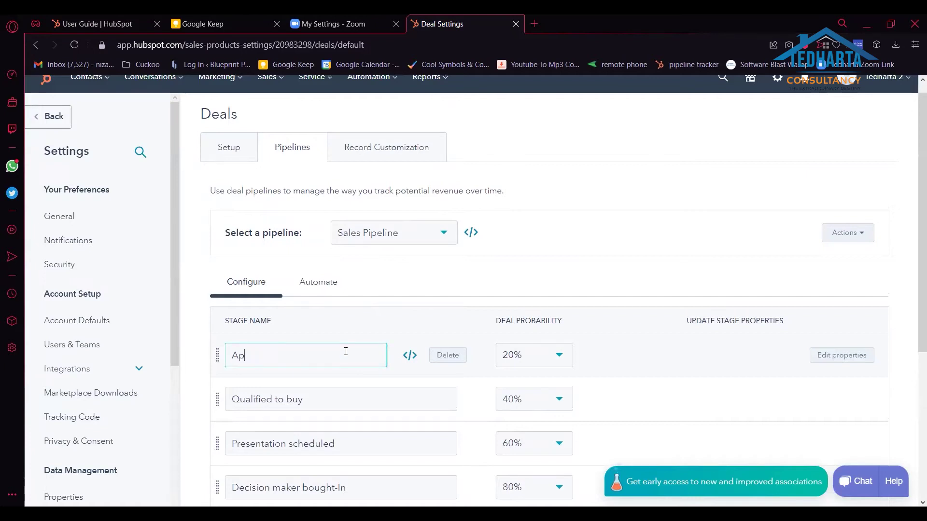
{"action": "key", "text": "BackSpace"}
{"action": "key", "text": "BackSpace"}
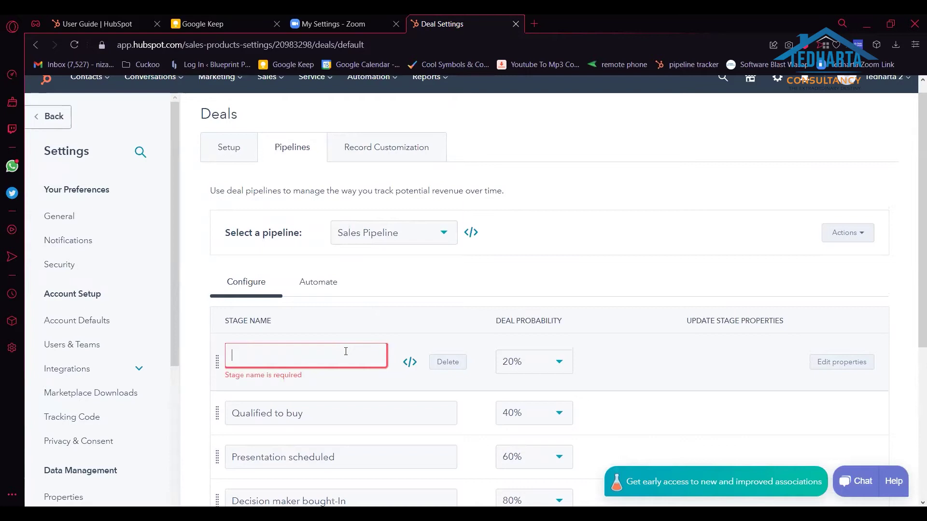
{"action": "type", "text": "Leads"}
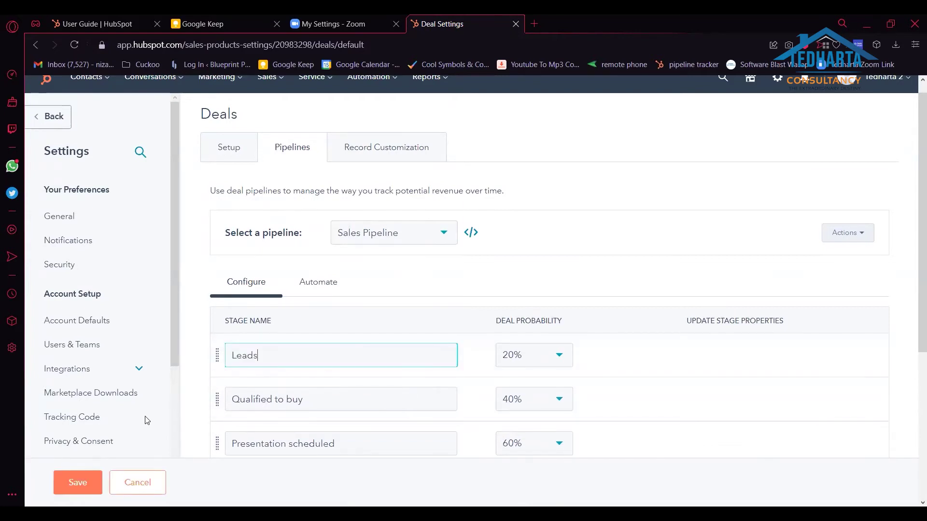
{"action": "left_click", "coordinate": [78, 482]}
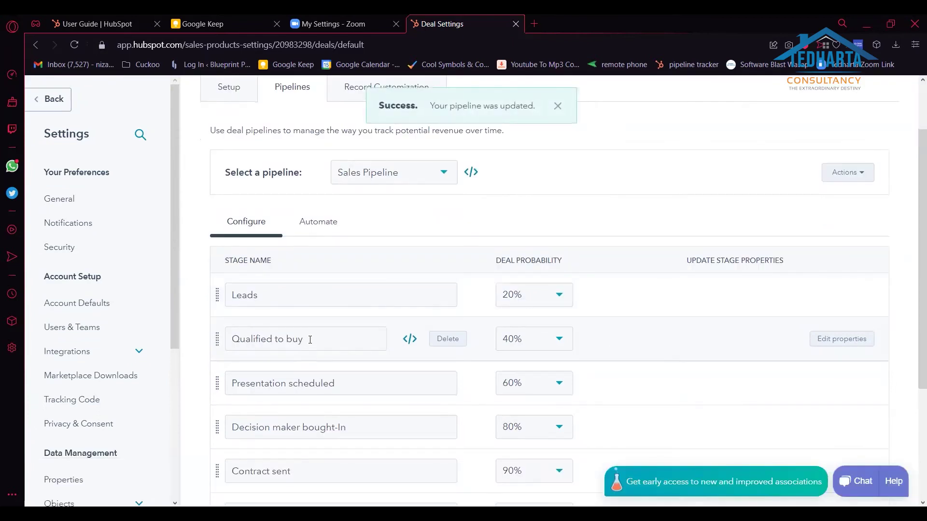
Rename the "Qualified to buy" stage as "DSR Check(not burst)" and save the pipeline.
{"action": "left_click", "coordinate": [305, 338]}
{"action": "key", "text": "BackSpace"}
{"action": "key", "text": "BackSpace"}
{"action": "key", "text": "BackSpace"}
{"action": "key", "text": "BackSpace"}
{"action": "key", "text": "BackSpace"}
{"action": "key", "text": "BackSpace"}
{"action": "key", "text": "BackSpace"}
{"action": "key", "text": "BackSpace"}
{"action": "key", "text": "BackSpace"}
{"action": "key", "text": "BackSpace"}
{"action": "key", "text": "BackSpace"}
{"action": "key", "text": "BackSpace"}
{"action": "key", "text": "BackSpace"}
{"action": "key", "text": "BackSpace"}
{"action": "key", "text": "BackSpace"}
{"action": "key", "text": "BackSpace"}
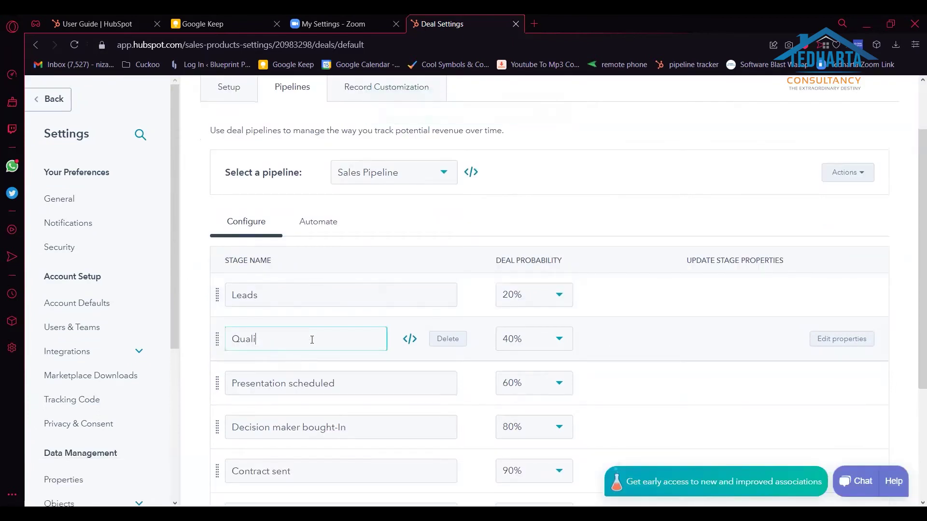
{"action": "type", "text": "DSR "}
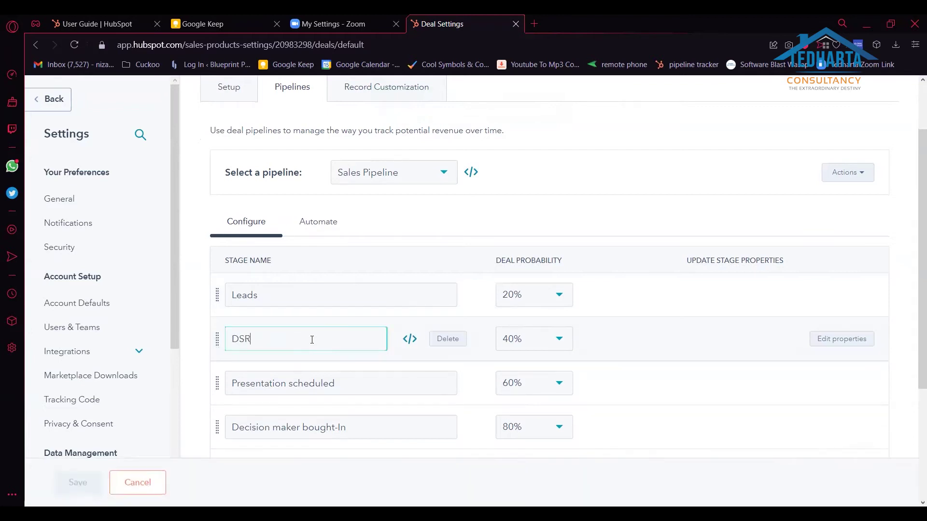
{"action": "type", "text": "Check(not burst)"}
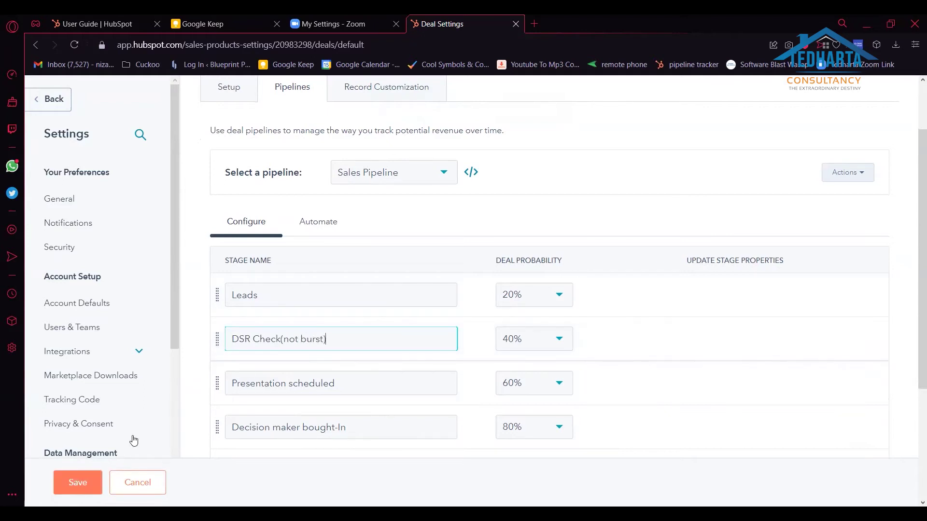
{"action": "left_click", "coordinate": [77, 482]}
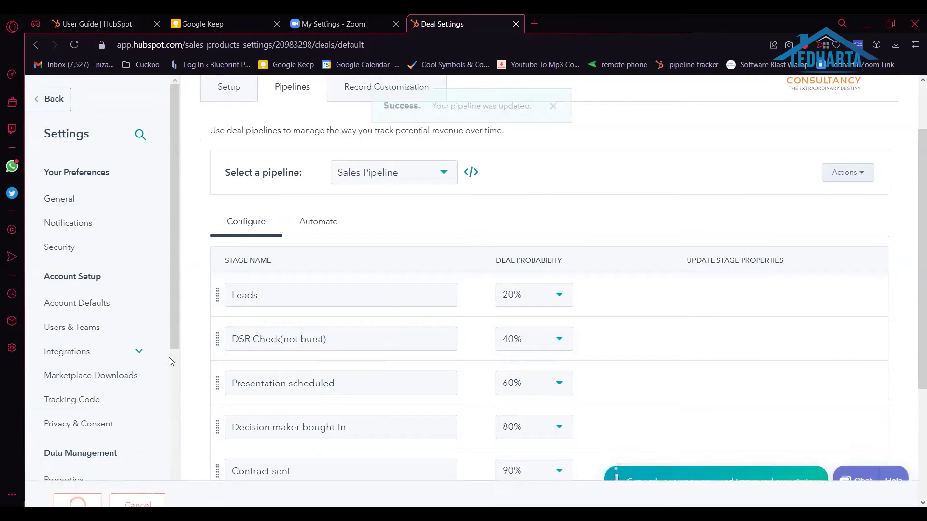
Rename the "Presentation scheduled" stage as "Viewings" and save the pipeline.
{"action": "triple_click", "coordinate": [334, 395]}
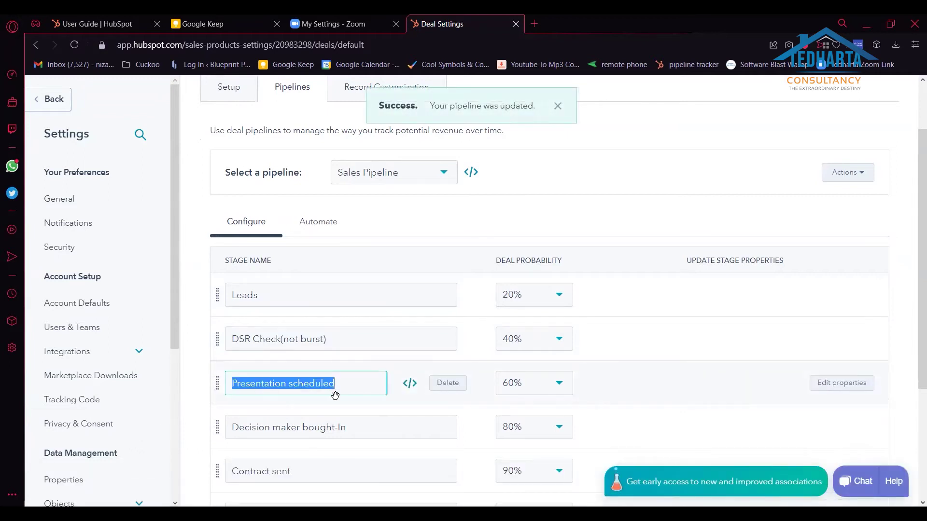
{"action": "type", "text": "Viewings"}
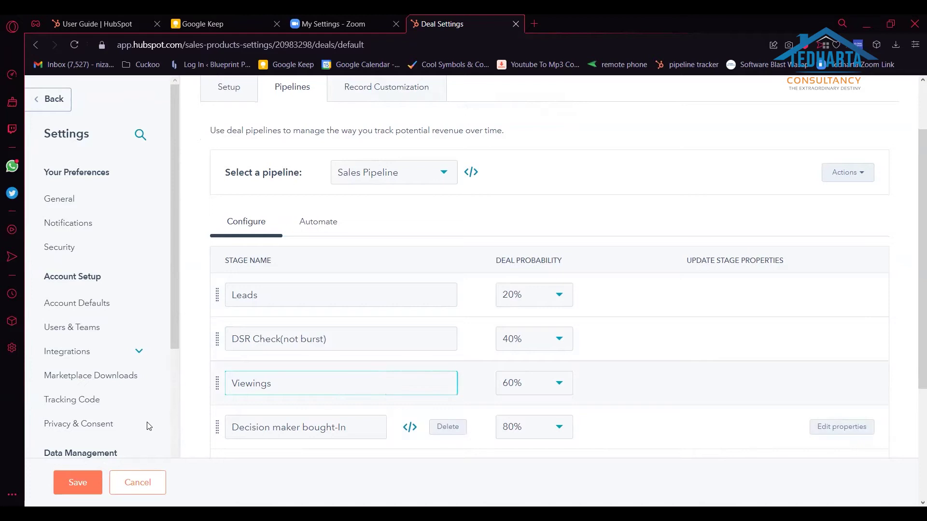
{"action": "left_click", "coordinate": [78, 483]}
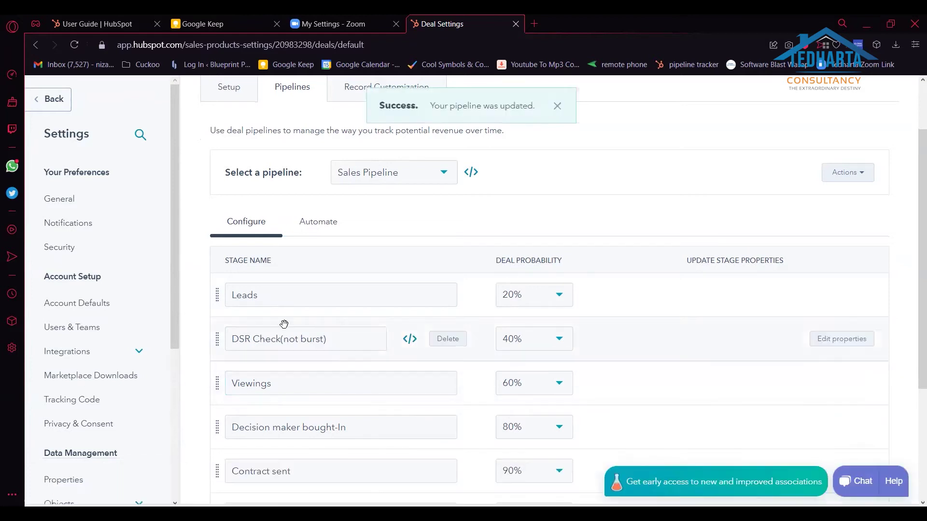
Rename the "Decision maker bought-In" stage as "Booking" and save the pipeline.
{"action": "scroll", "coordinate": [290, 321], "scroll_direction": "down", "scroll_amount": 1}
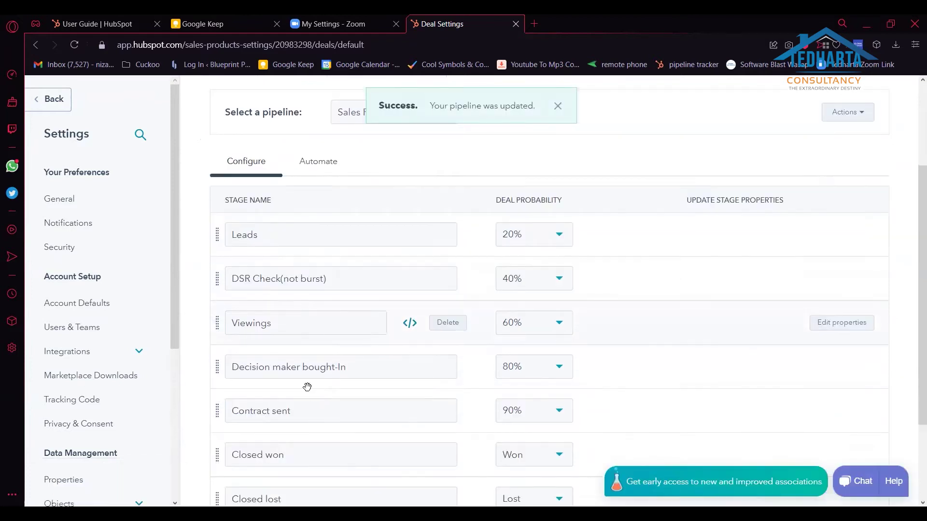
{"action": "left_click", "coordinate": [339, 372]}
{"action": "key", "text": "ctrl+a"}
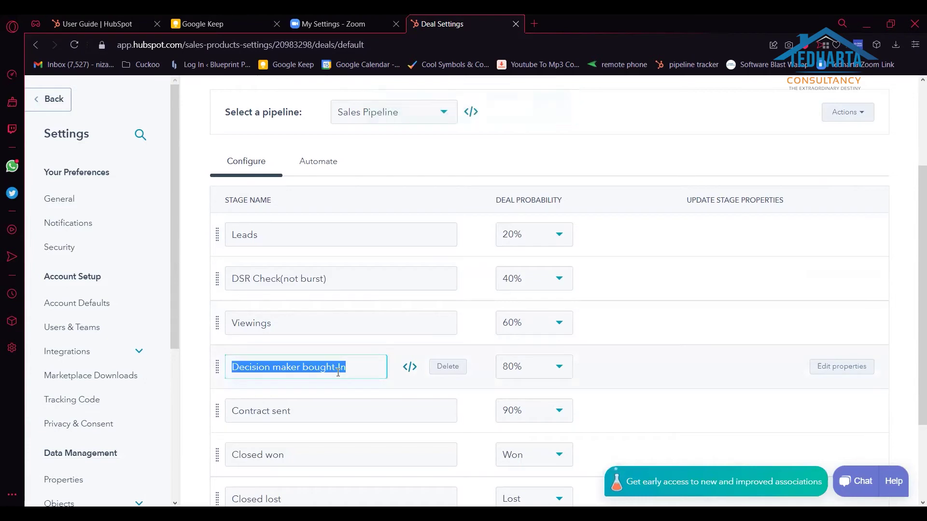
{"action": "type", "text": "Booking"}
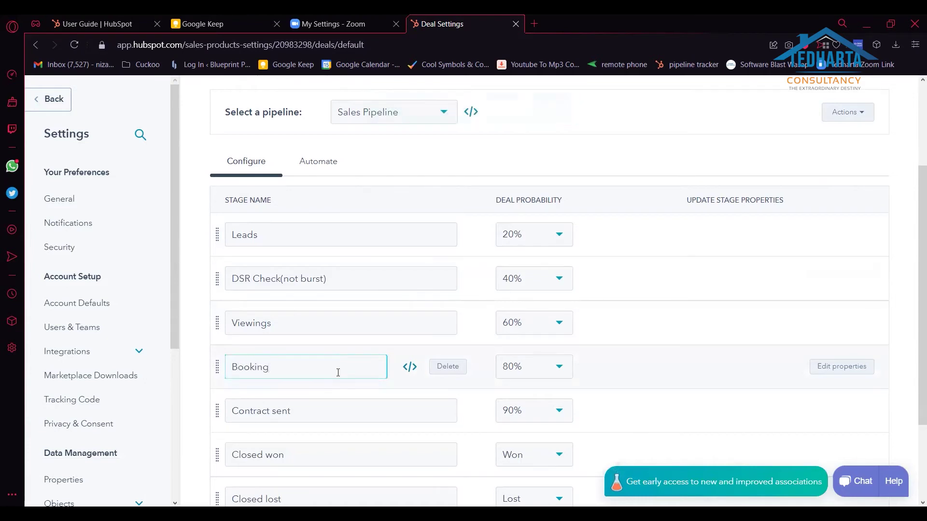
{"action": "key", "text": "Return"}
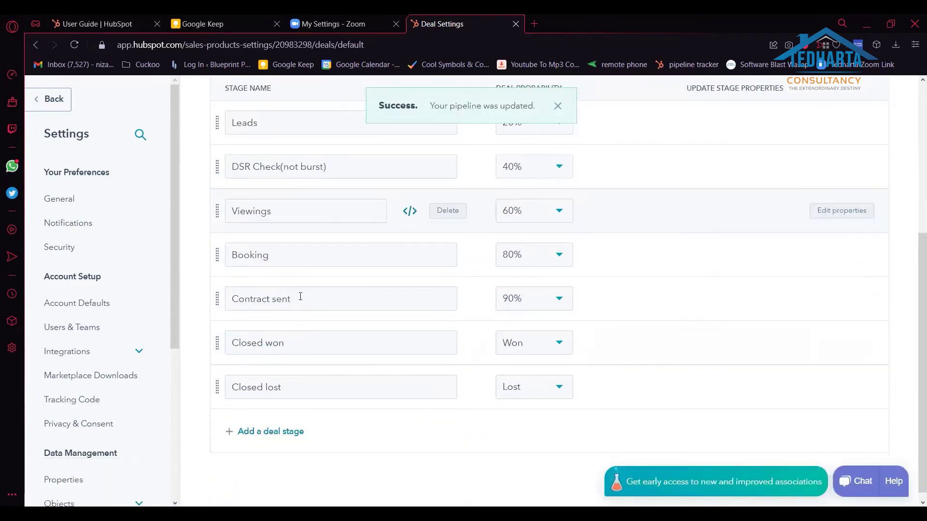
Rename the "Contract sent" stage as "Loan application (Bank/LPPSA)" and save the pipeline.
{"action": "scroll", "coordinate": [300, 297], "scroll_direction": "down", "scroll_amount": 1}
{"action": "triple_click", "coordinate": [301, 293]}
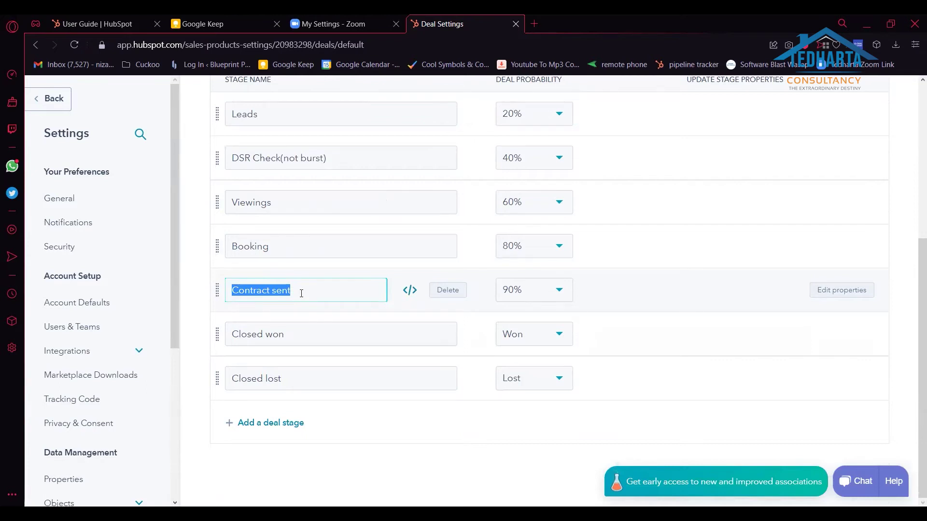
{"action": "type", "text": "Loan application"}
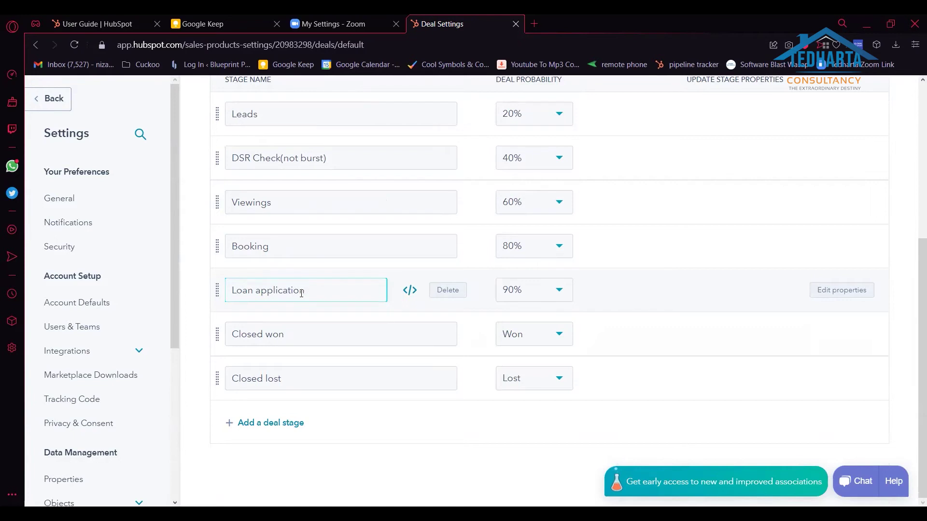
{"action": "type", "text": " (Ban"}
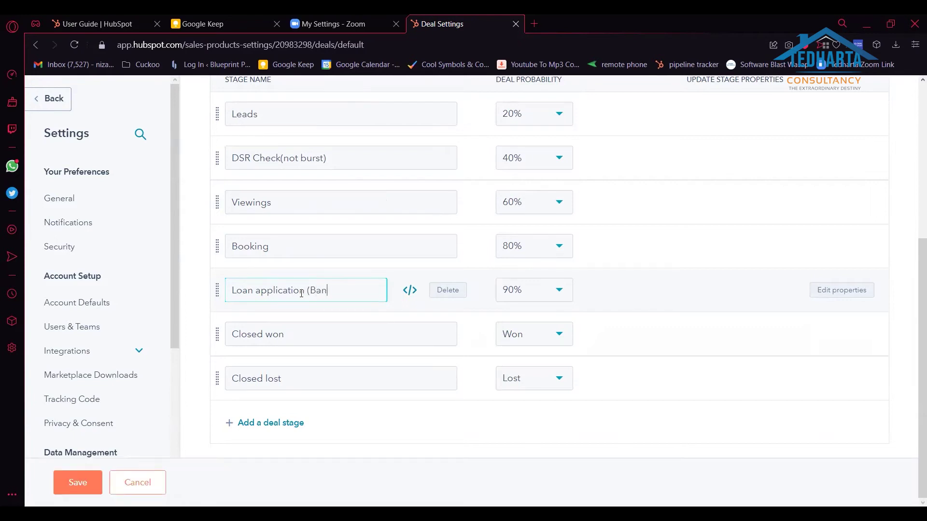
{"action": "type", "text": "k/LPPSA"}
Rename the "Closed won" stage as "Loan approval" and save the pipeline.
{"action": "left_click", "coordinate": [292, 334]}
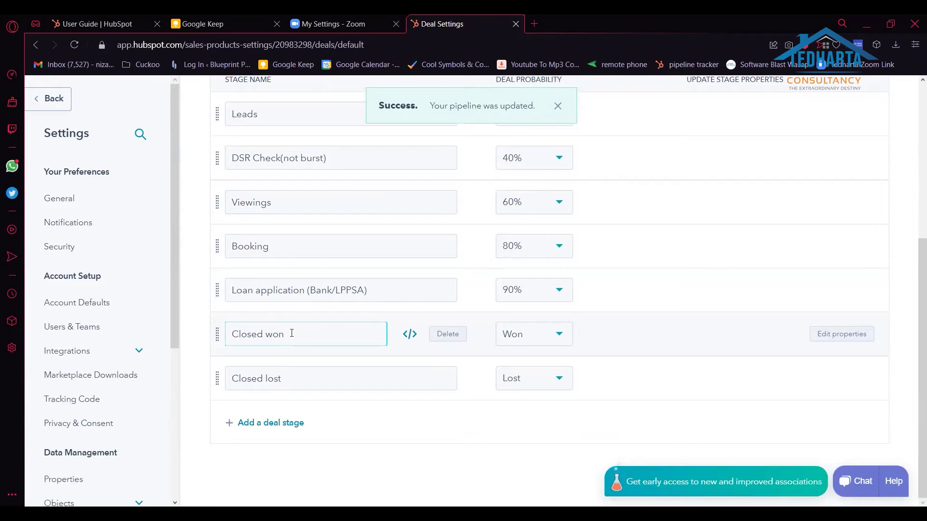
{"action": "key", "text": "BackSpace"}
{"action": "key", "text": "BackSpace"}
{"action": "key", "text": "BackSpace"}
{"action": "key", "text": "BackSpace"}
{"action": "key", "text": "BackSpace"}
{"action": "key", "text": "BackSpace"}
{"action": "key", "text": "BackSpace"}
{"action": "key", "text": "BackSpace"}
{"action": "key", "text": "BackSpace"}
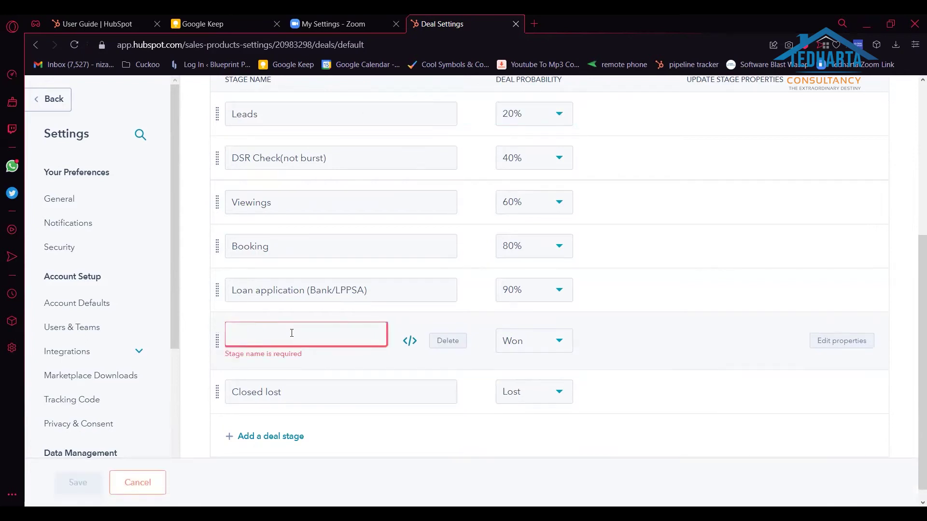
{"action": "type", "text": "Loan a"}
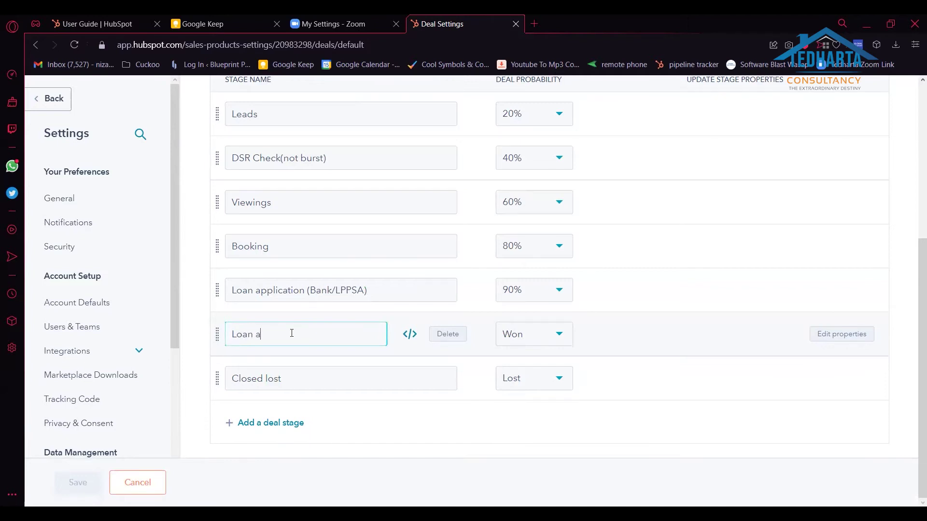
{"action": "type", "text": "pproval"}
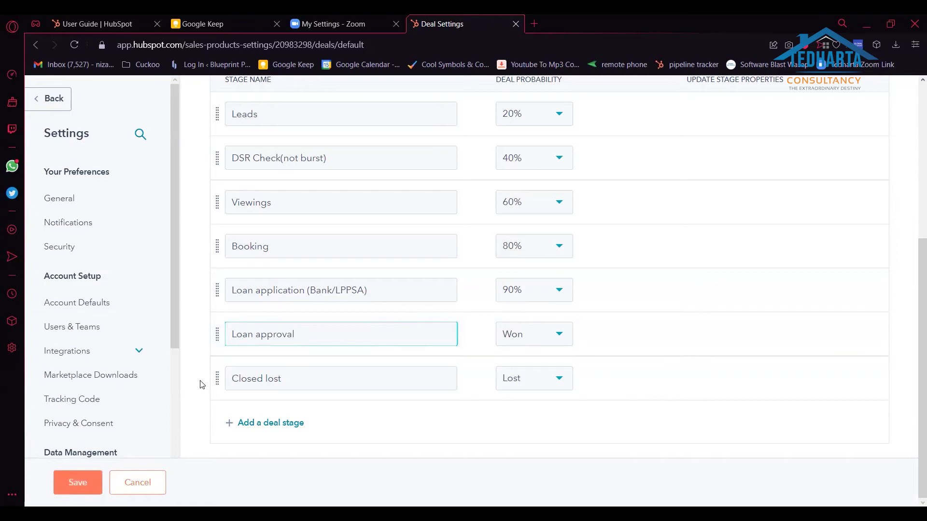
{"action": "left_click", "coordinate": [77, 482]}
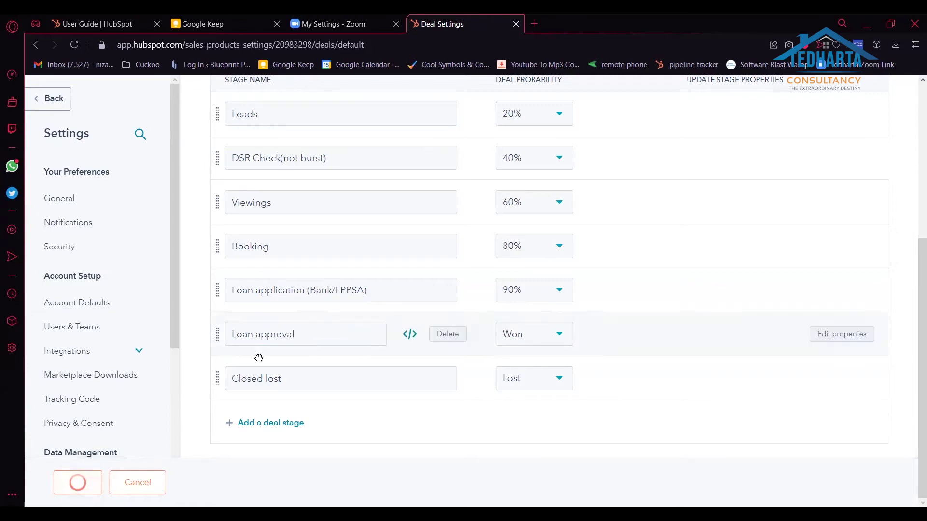
Rename the "Closed lost" stage as "Loan aggrement signed" and save the pipeline.
{"action": "left_click", "coordinate": [285, 379]}
{"action": "key", "text": "ctrl+a"}
{"action": "key", "text": "BackSpace"}
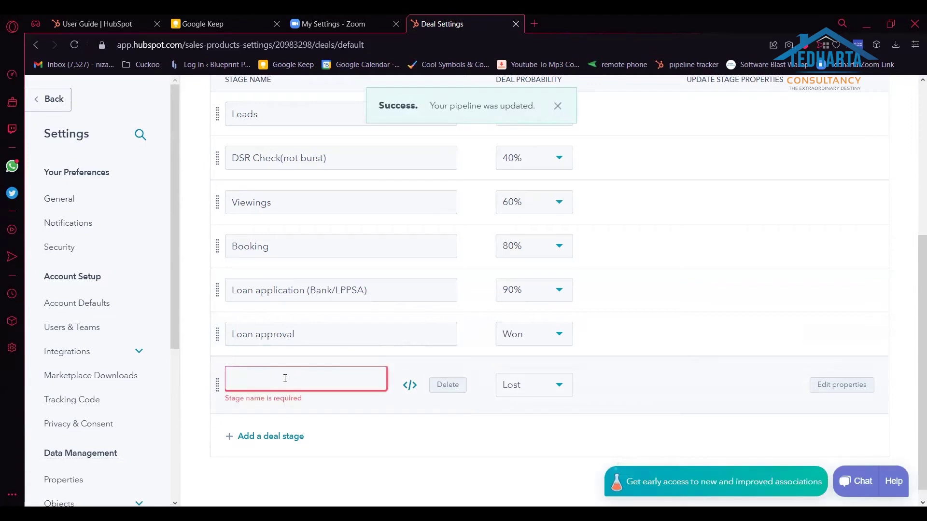
{"action": "type", "text": "Loan aggrement singe"}
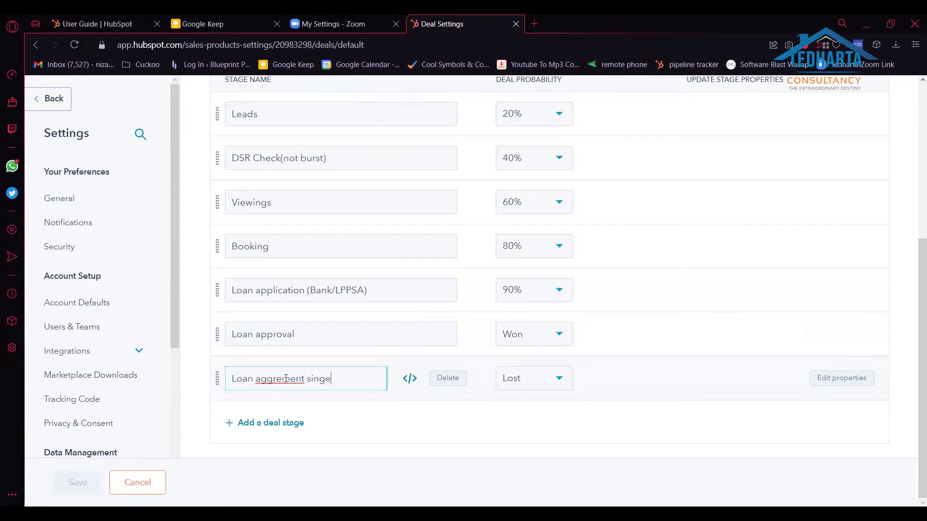
{"action": "type", "text": "genned"}
{"action": "key", "text": "Return"}
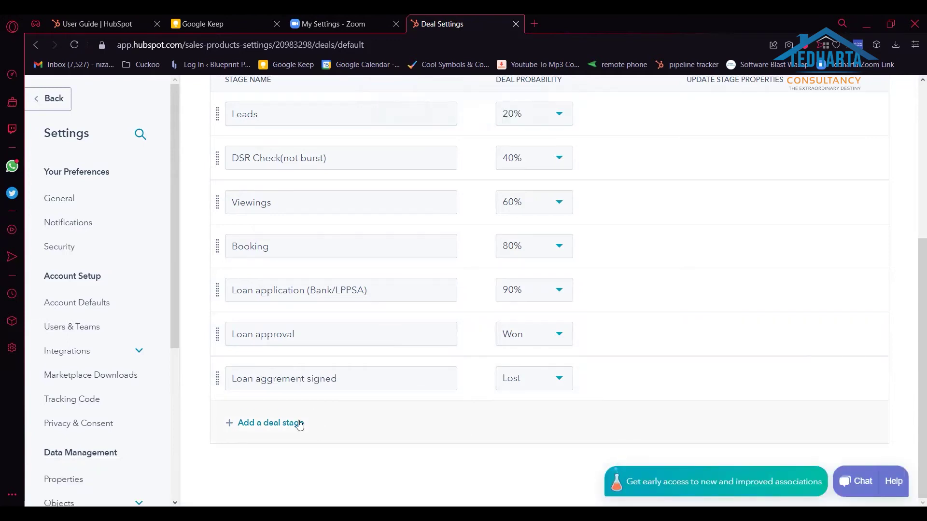
Add a deal stage named "SPA Signed" at the end of the pipeline and save it.
{"action": "left_click", "coordinate": [273, 423]}
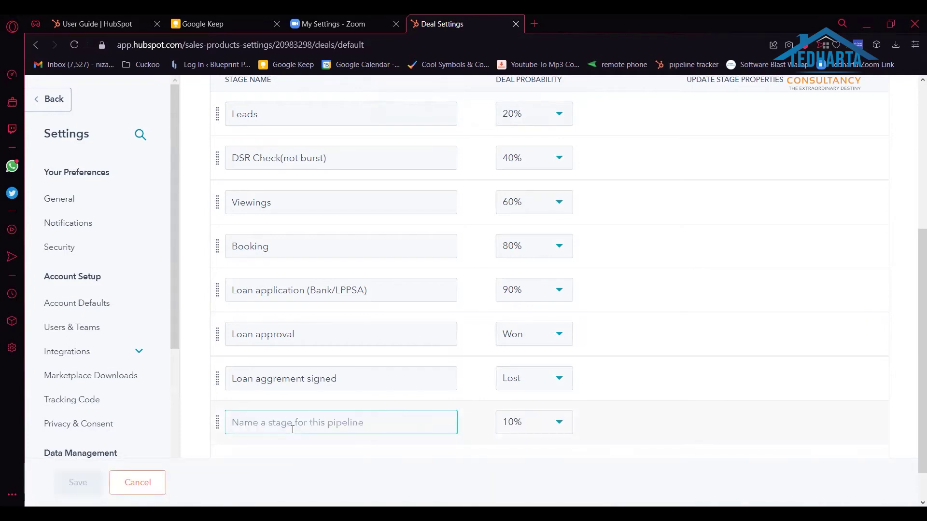
{"action": "type", "text": "SP"}
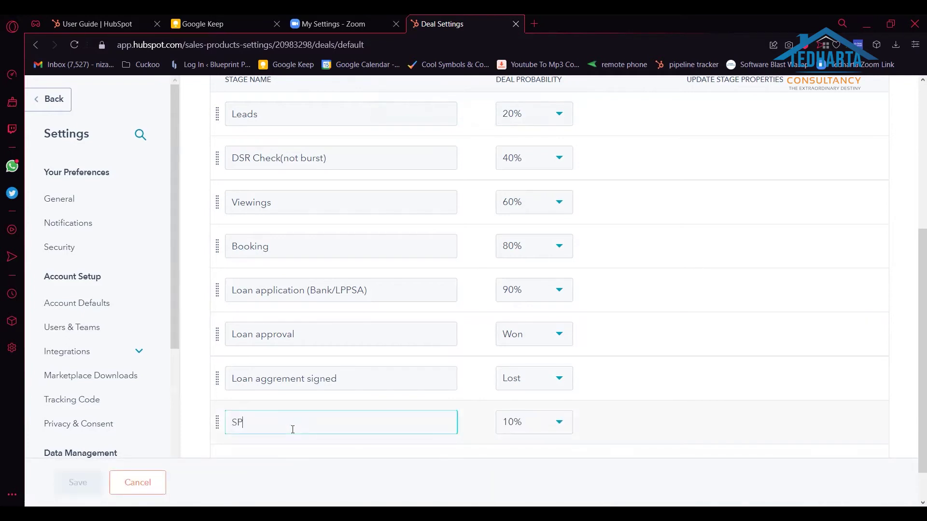
{"action": "type", "text": "A Sigened"}
{"action": "key", "text": "Return"}
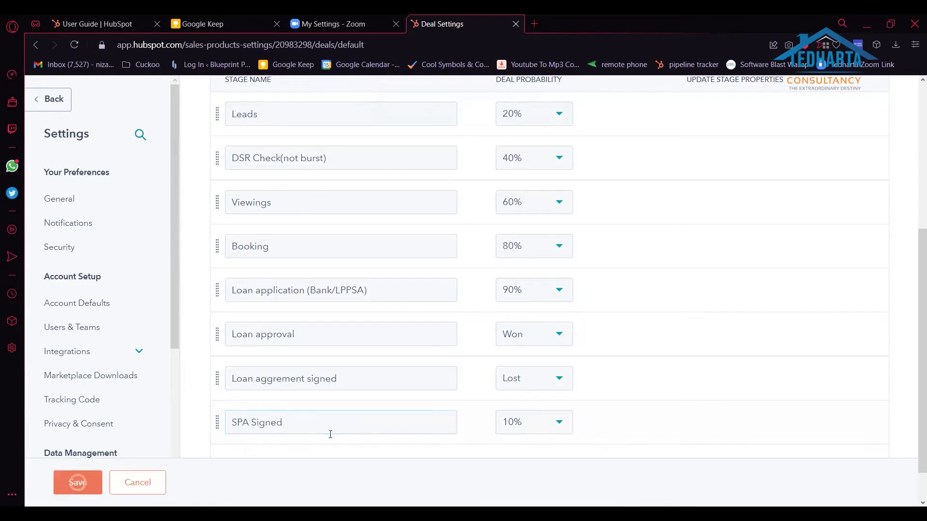
Add a deal stage named "Lost deals" after "SPA Signed" and save the pipeline.
{"action": "scroll", "coordinate": [319, 367], "scroll_direction": "down", "scroll_amount": 1}
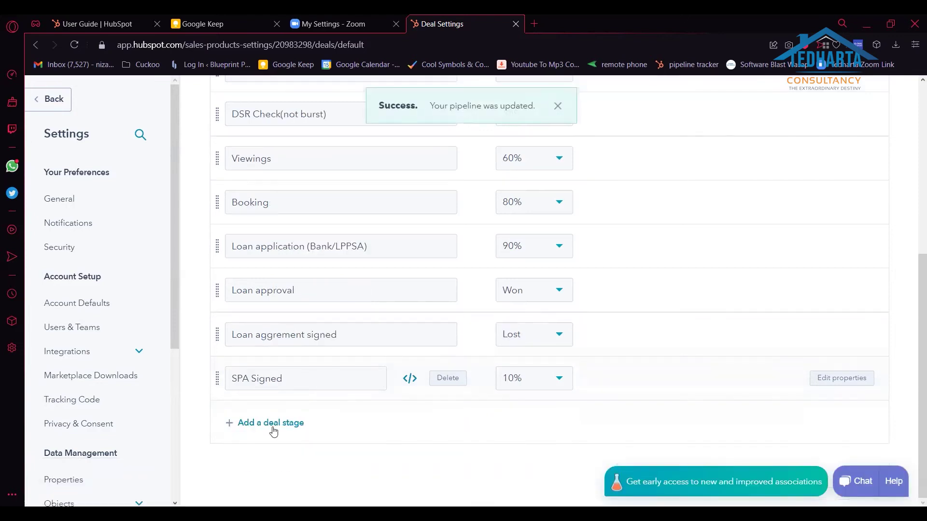
{"action": "left_click", "coordinate": [291, 421]}
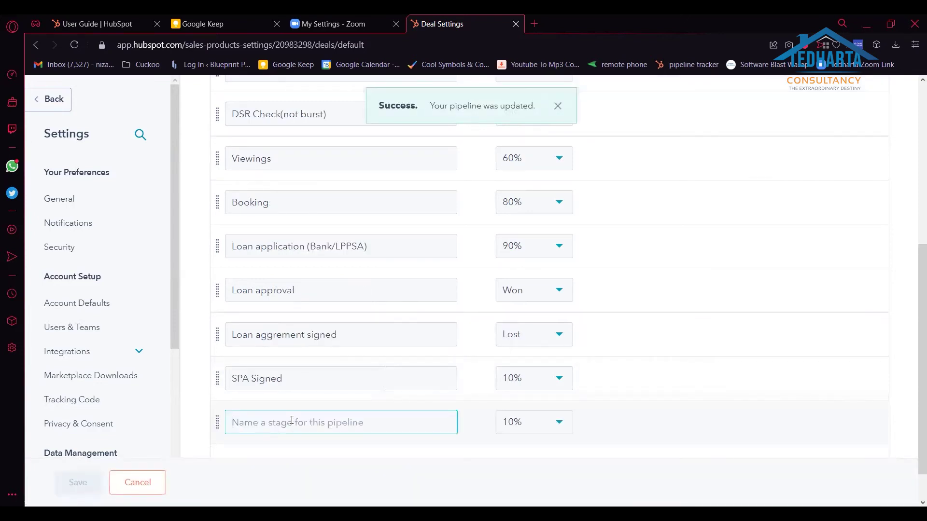
{"action": "type", "text": "Lo"}
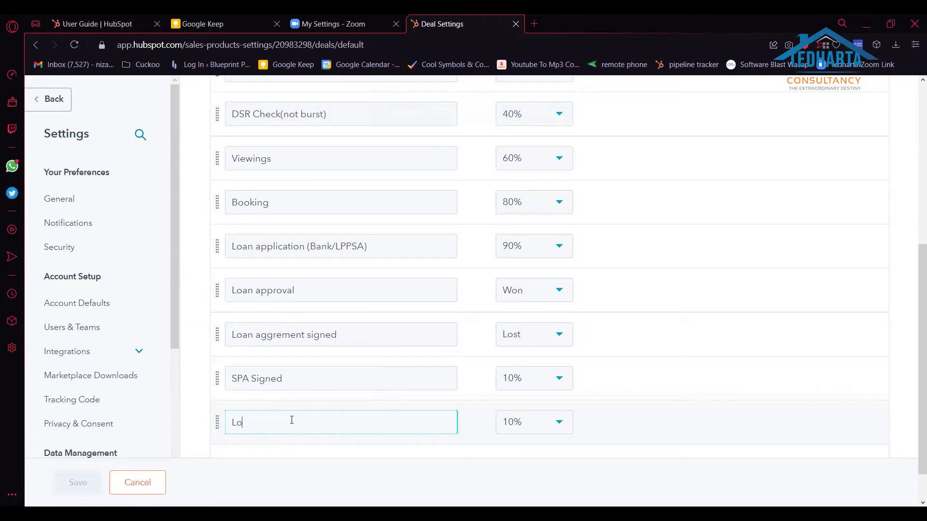
{"action": "type", "text": "st deals"}
{"action": "key", "text": "Return"}
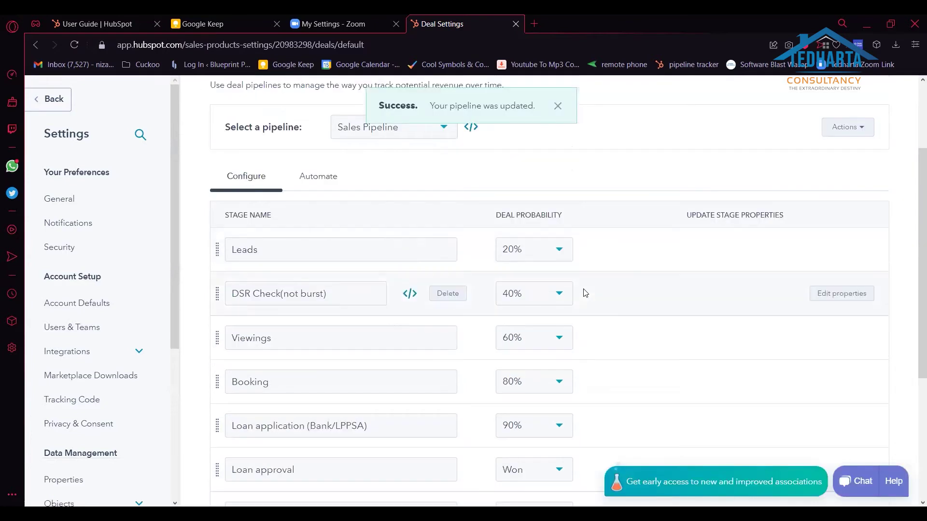
Review the full list of pipeline stages and the deal probability options for the "Loan approval" stage.
{"action": "scroll", "coordinate": [579, 289], "scroll_direction": "down", "scroll_amount": 3}
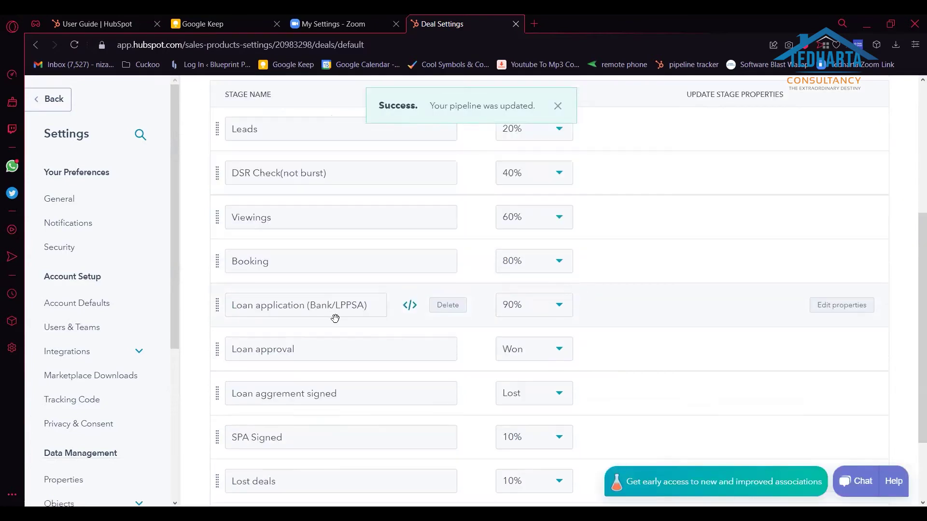
{"action": "scroll", "coordinate": [391, 312], "scroll_direction": "down", "scroll_amount": 3}
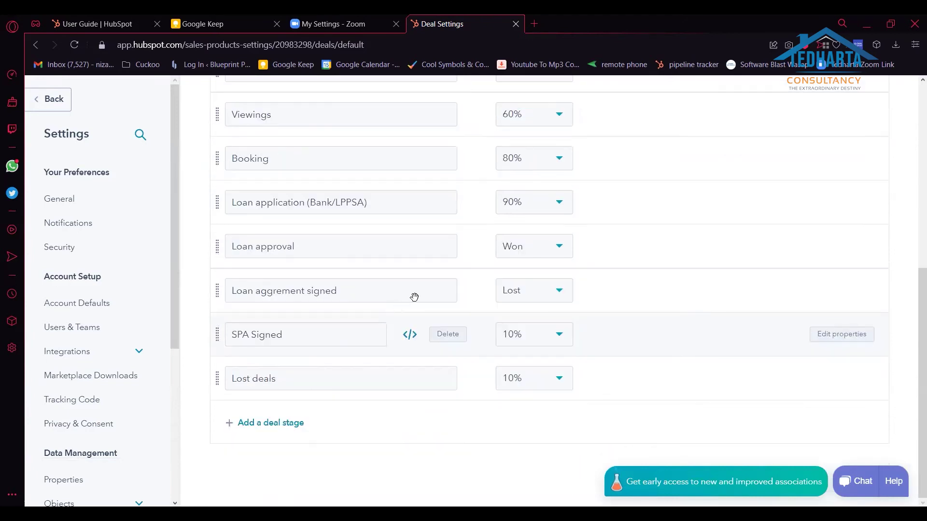
{"action": "scroll", "coordinate": [416, 299], "scroll_direction": "up", "scroll_amount": 5}
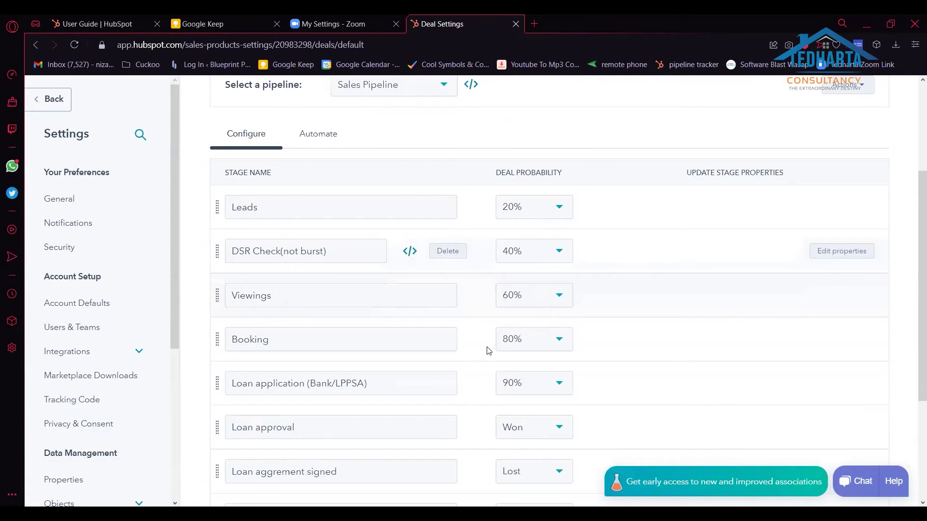
{"action": "scroll", "coordinate": [550, 321], "scroll_direction": "down", "scroll_amount": 5}
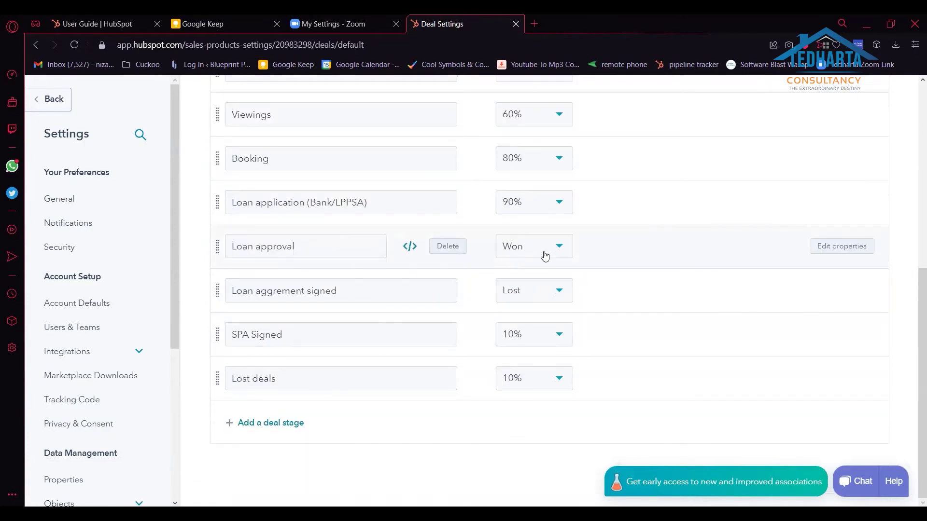
{"action": "left_click", "coordinate": [559, 248]}
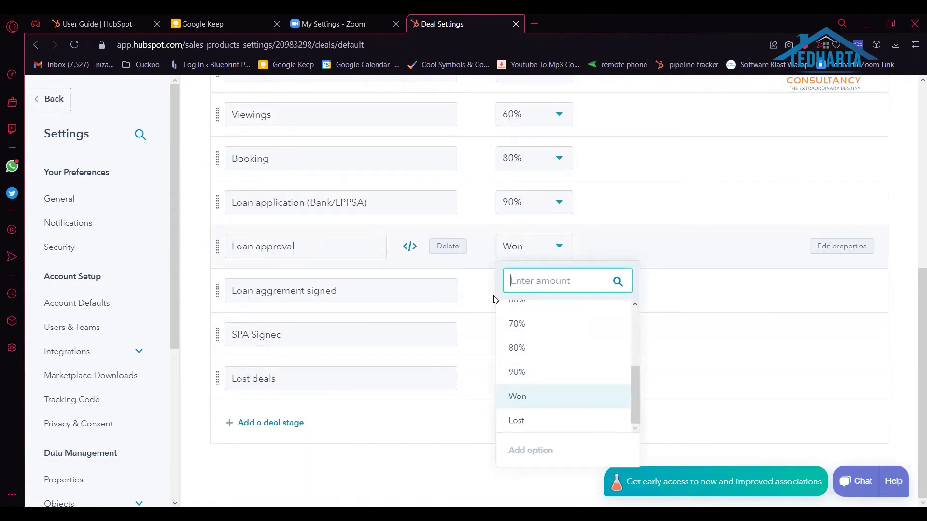
{"action": "left_click", "coordinate": [195, 270]}
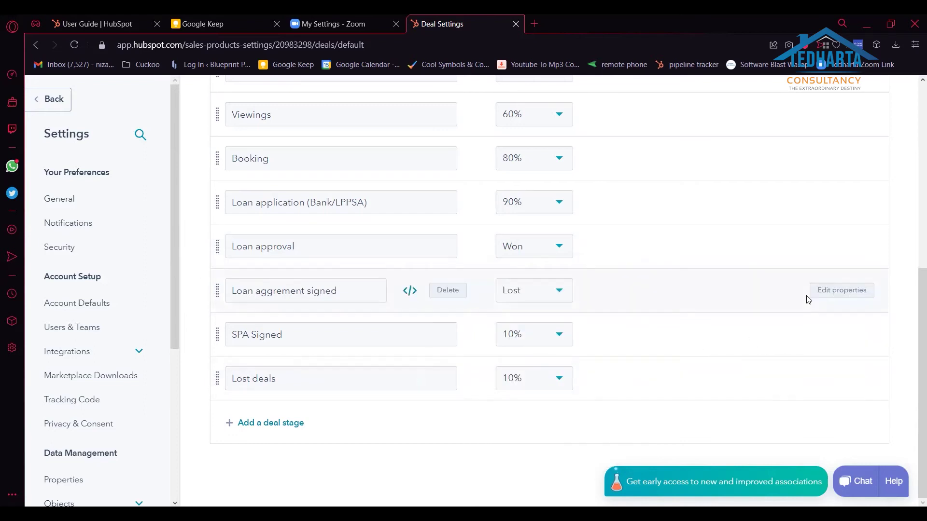
Examine the deal stage properties available for the "Loan approval" stage and close the dialog without selecting any.
{"action": "scroll", "coordinate": [609, 303], "scroll_direction": "up", "scroll_amount": 1}
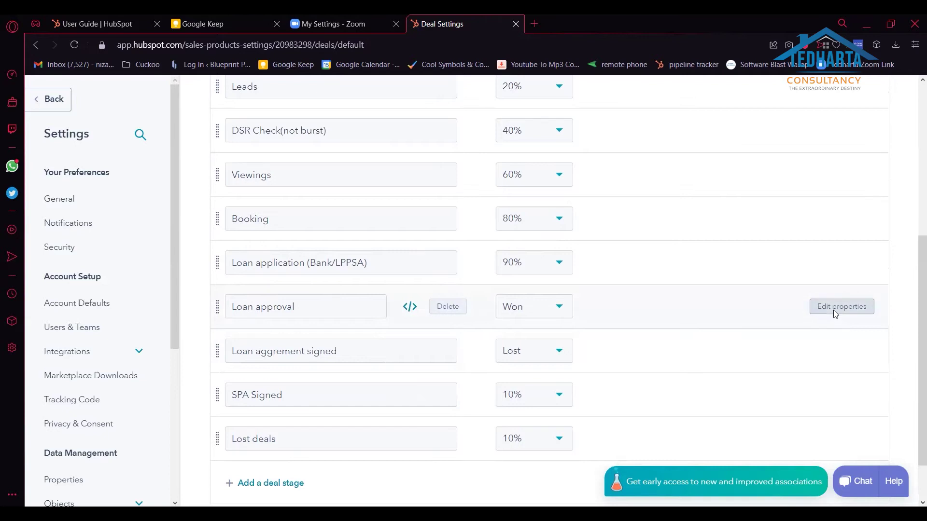
{"action": "left_click", "coordinate": [835, 313]}
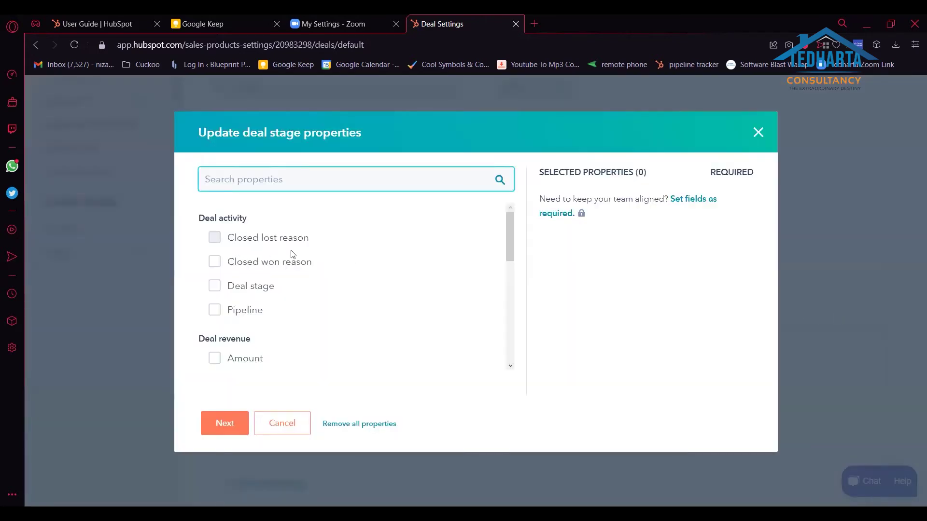
{"action": "scroll", "coordinate": [312, 269], "scroll_direction": "down", "scroll_amount": 4}
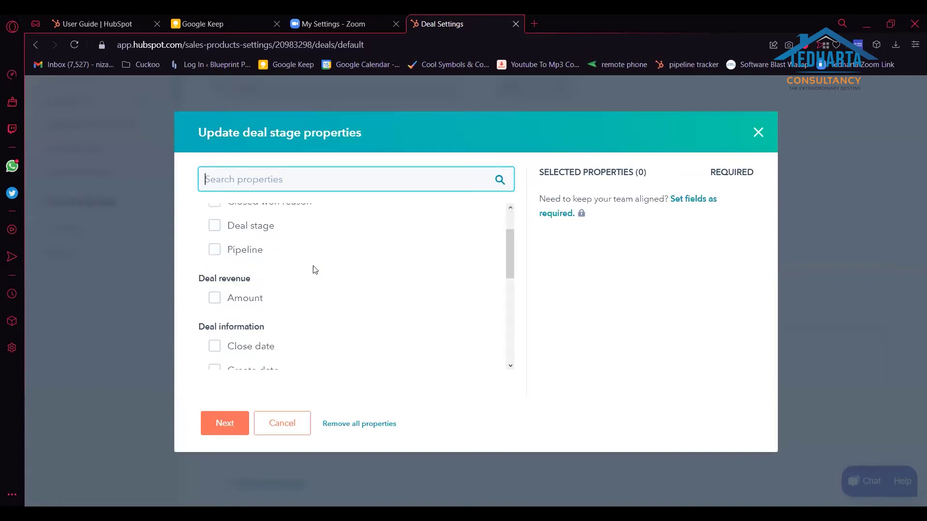
{"action": "scroll", "coordinate": [312, 269], "scroll_direction": "up", "scroll_amount": 4}
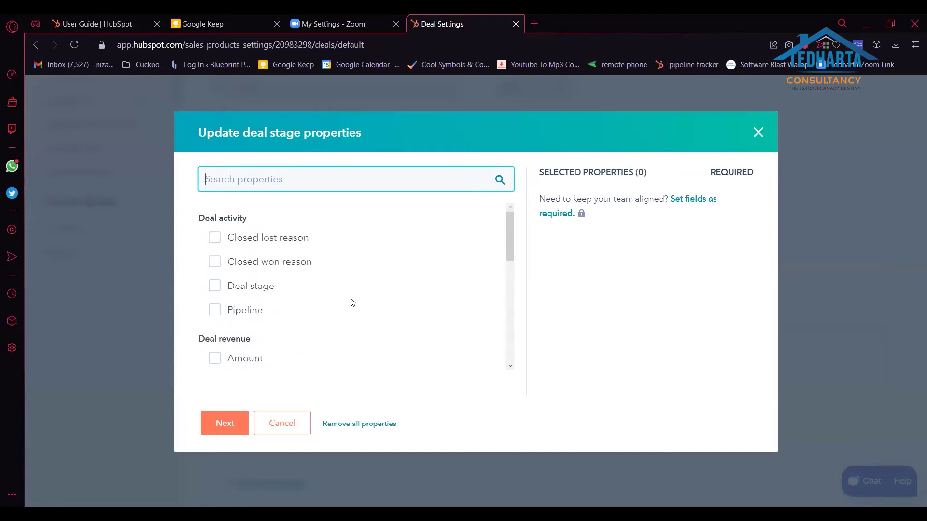
{"action": "left_click", "coordinate": [760, 131]}
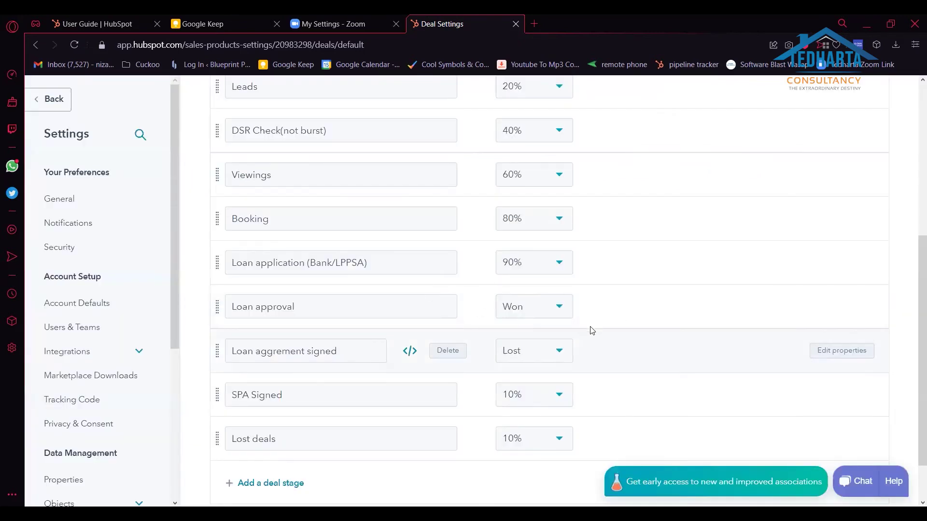
Set the deal probability of the "SPA Signed" stage to Won.
{"action": "scroll", "coordinate": [589, 326], "scroll_direction": "down", "scroll_amount": 2}
{"action": "left_click", "coordinate": [559, 335]}
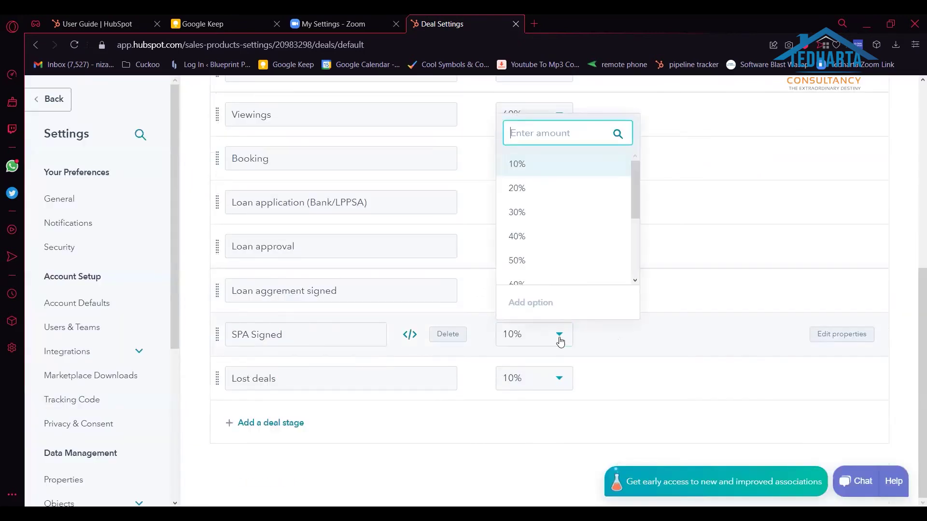
{"action": "scroll", "coordinate": [570, 230], "scroll_direction": "down", "scroll_amount": 3}
{"action": "left_click", "coordinate": [571, 248]}
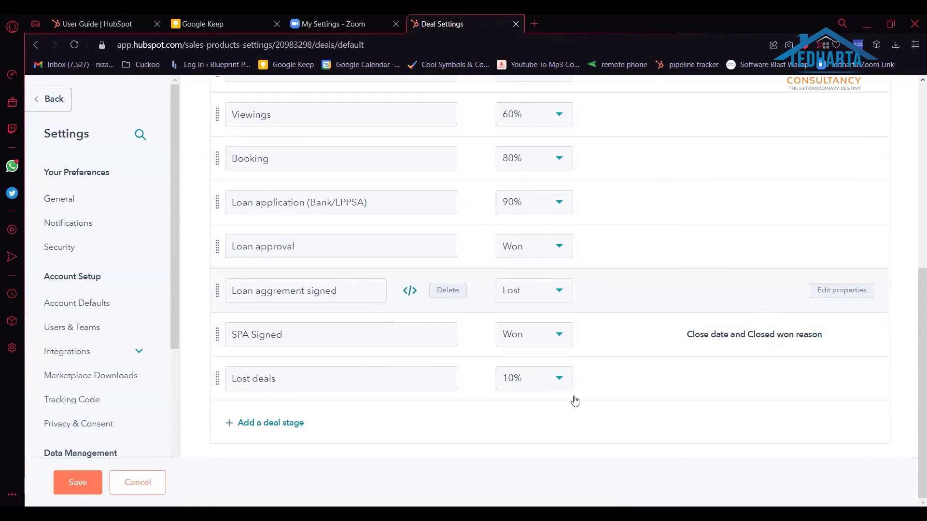
Set the deal probabilities to 90% for Loan aggrement signed, 80% for Loan approval, and 70% for both Loan application (Bank/LPPSA) and Booking.
{"action": "left_click", "coordinate": [519, 244]}
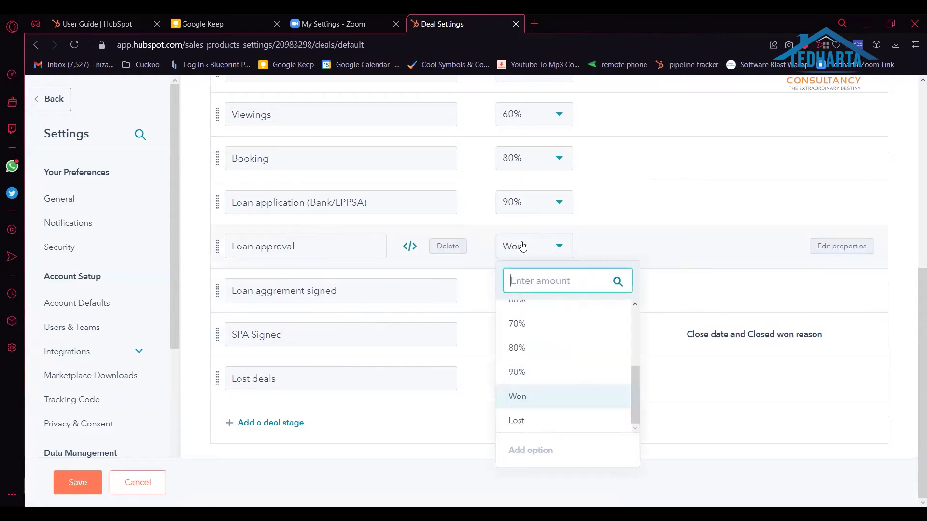
{"action": "left_click", "coordinate": [527, 349]}
{"action": "left_click", "coordinate": [540, 207]}
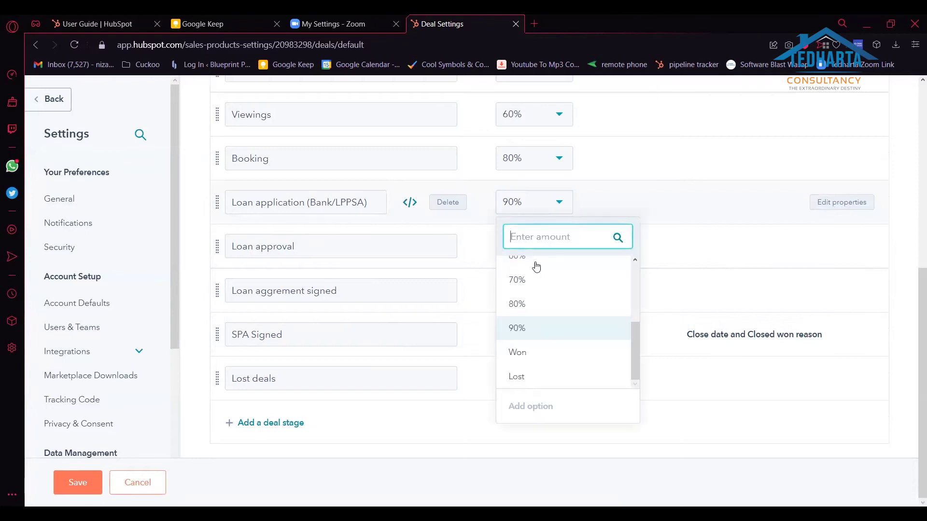
{"action": "left_click", "coordinate": [531, 281]}
{"action": "left_click", "coordinate": [530, 164]}
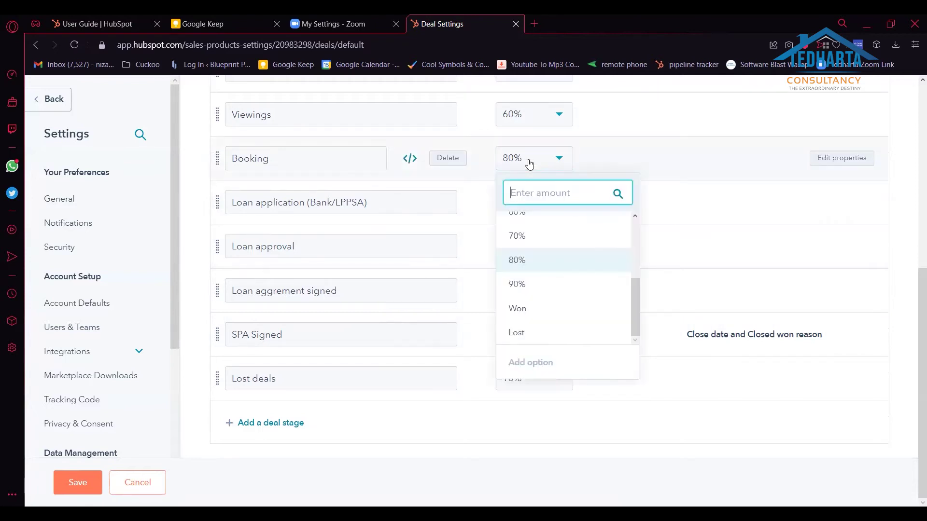
{"action": "left_click", "coordinate": [538, 239]}
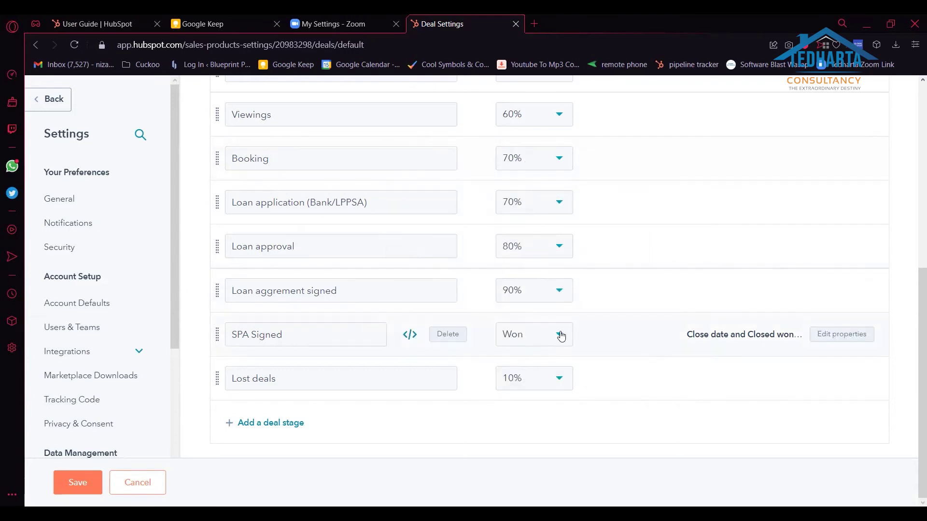
Set the deal probability of the "Lost deals" stage to Lost.
{"action": "left_click", "coordinate": [533, 384]}
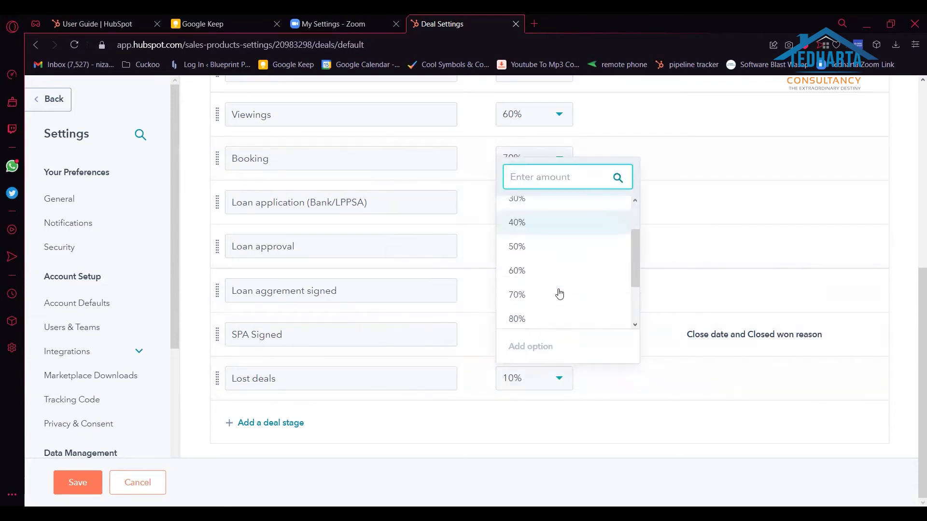
{"action": "scroll", "coordinate": [560, 294], "scroll_direction": "down", "scroll_amount": 2}
{"action": "left_click", "coordinate": [548, 317]}
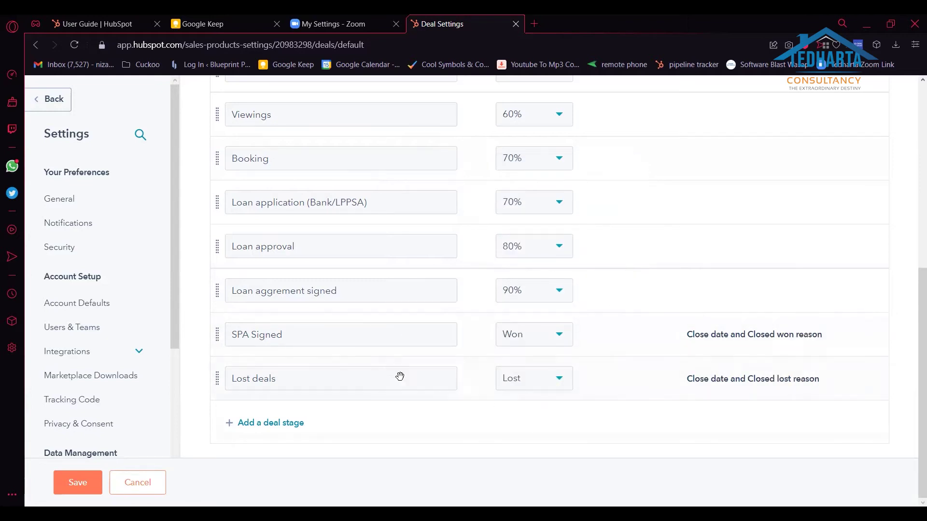
Examine the deal stage properties available for the "SPA Signed" stage and close the dialog without changing the selection.
{"action": "mouse_move", "coordinate": [807, 360]}
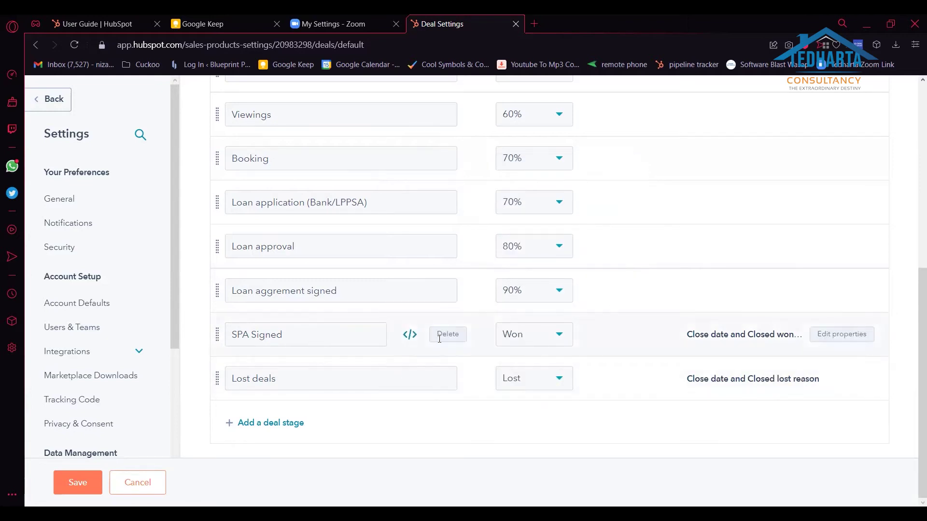
{"action": "left_click", "coordinate": [841, 336]}
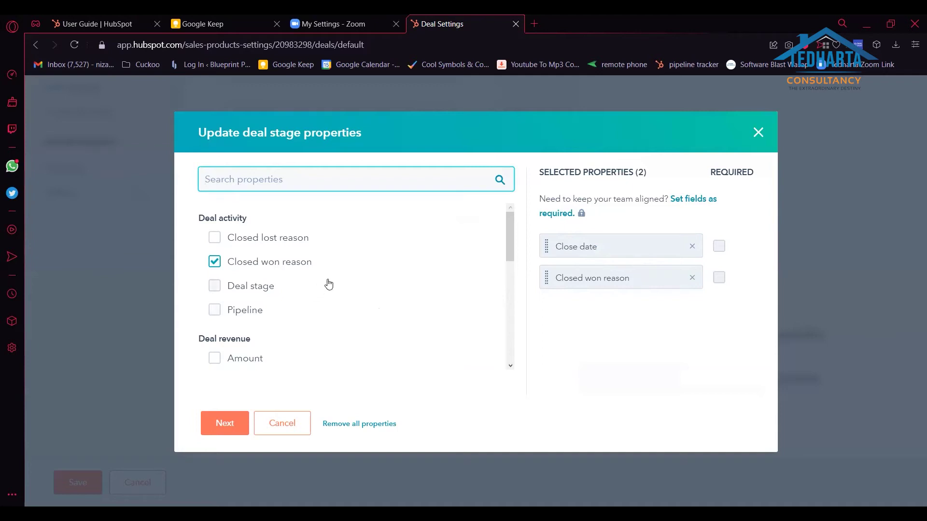
{"action": "scroll", "coordinate": [329, 283], "scroll_direction": "down", "scroll_amount": 3}
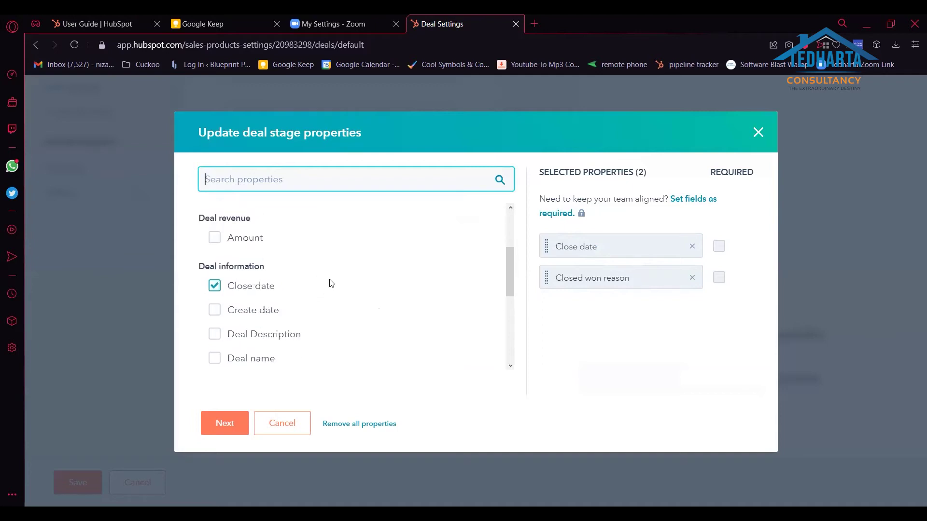
{"action": "left_click", "coordinate": [213, 240]}
{"action": "left_click", "coordinate": [213, 240]}
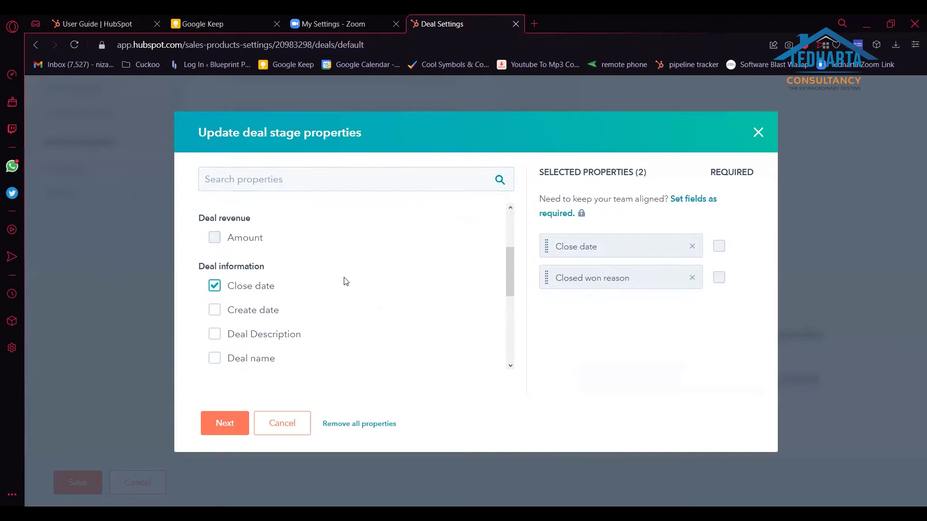
{"action": "scroll", "coordinate": [342, 282], "scroll_direction": "down", "scroll_amount": 3}
{"action": "scroll", "coordinate": [342, 282], "scroll_direction": "down", "scroll_amount": 3}
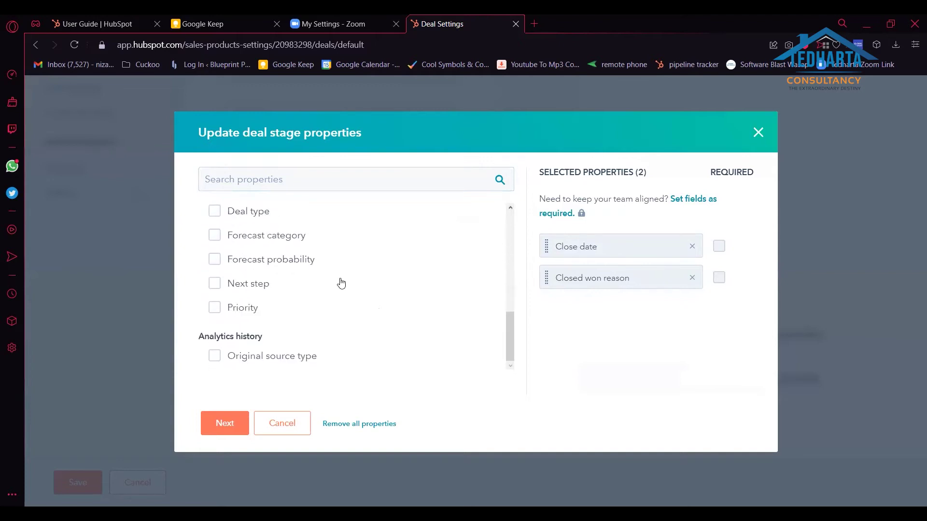
{"action": "scroll", "coordinate": [342, 283], "scroll_direction": "up", "scroll_amount": 8}
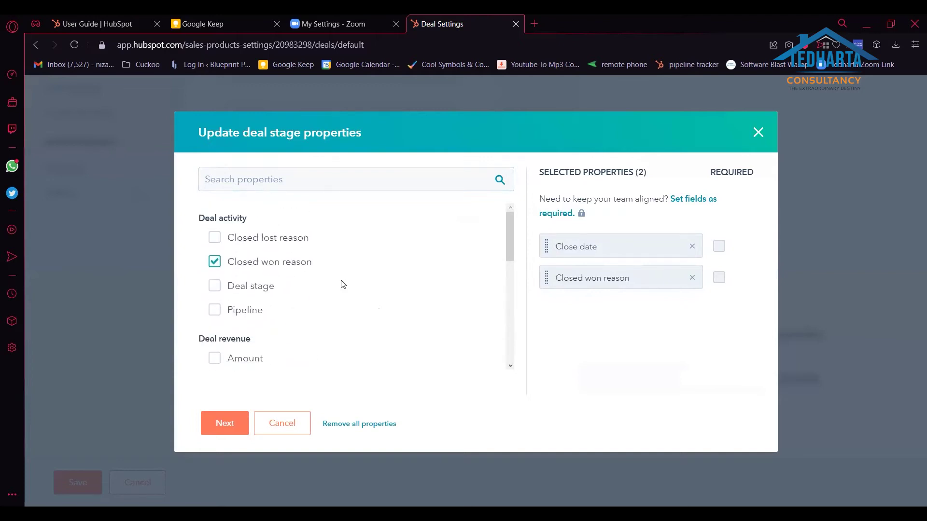
{"action": "left_click", "coordinate": [757, 133]}
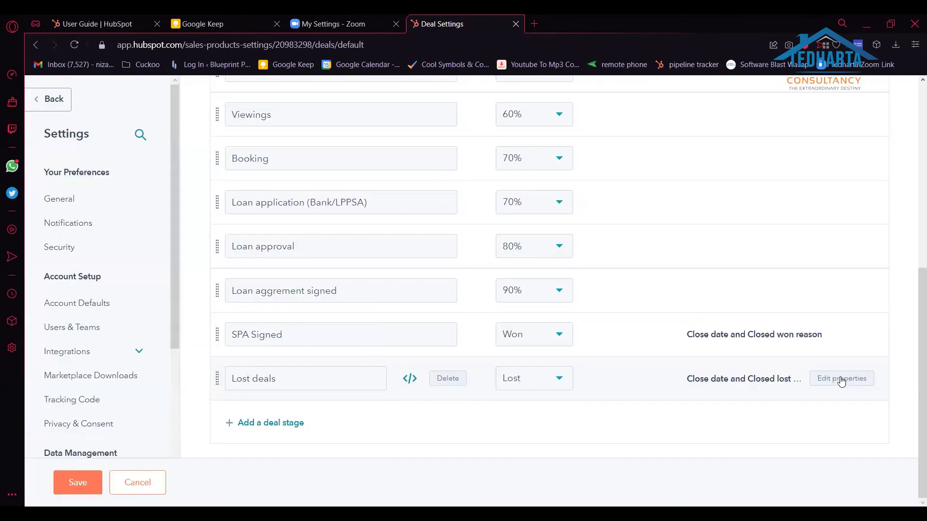
Review the deal stage properties of the "Lost deals" stage without changing them, and save the pipeline.
{"action": "left_click", "coordinate": [843, 378]}
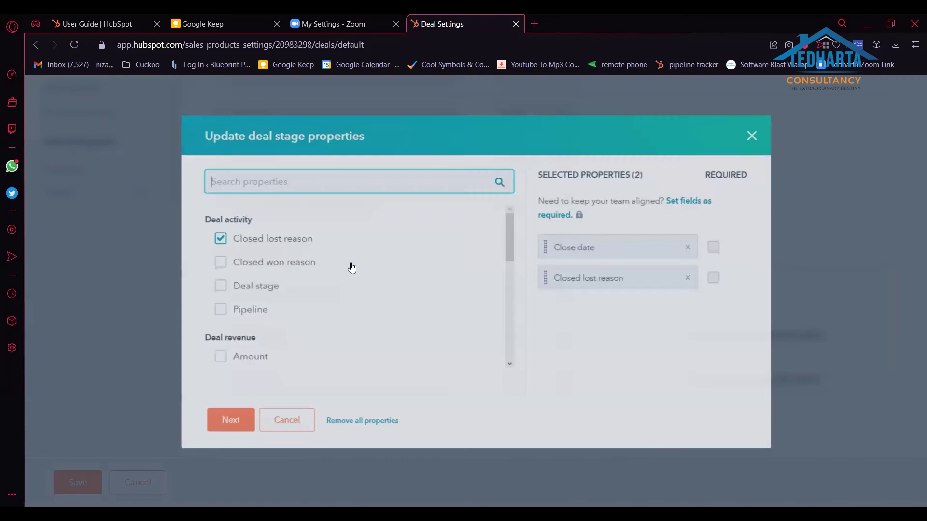
{"action": "scroll", "coordinate": [355, 265], "scroll_direction": "down", "scroll_amount": 3}
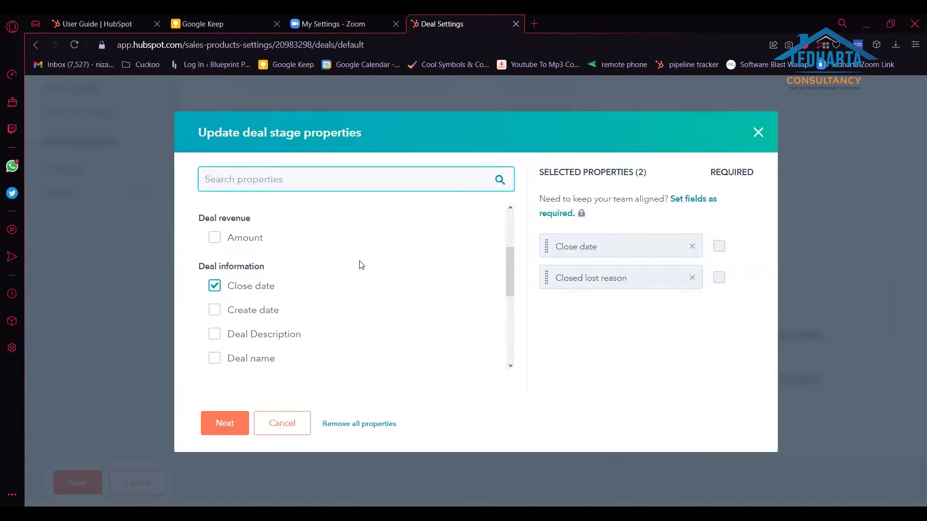
{"action": "scroll", "coordinate": [360, 265], "scroll_direction": "up", "scroll_amount": 2}
{"action": "left_click", "coordinate": [759, 135]}
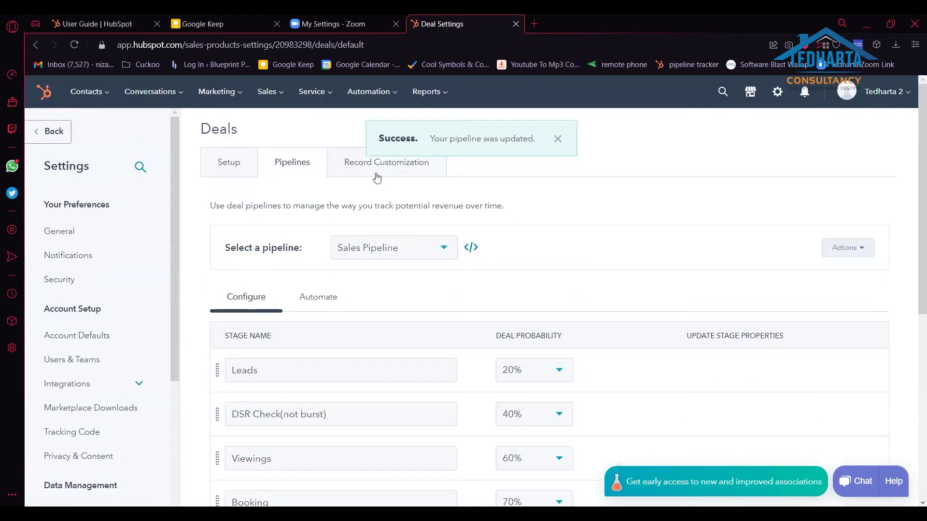
Open the Deals board and start a new deal named "GLP 1- Alpinia".
{"action": "left_click", "coordinate": [282, 95]}
{"action": "left_click", "coordinate": [279, 132]}
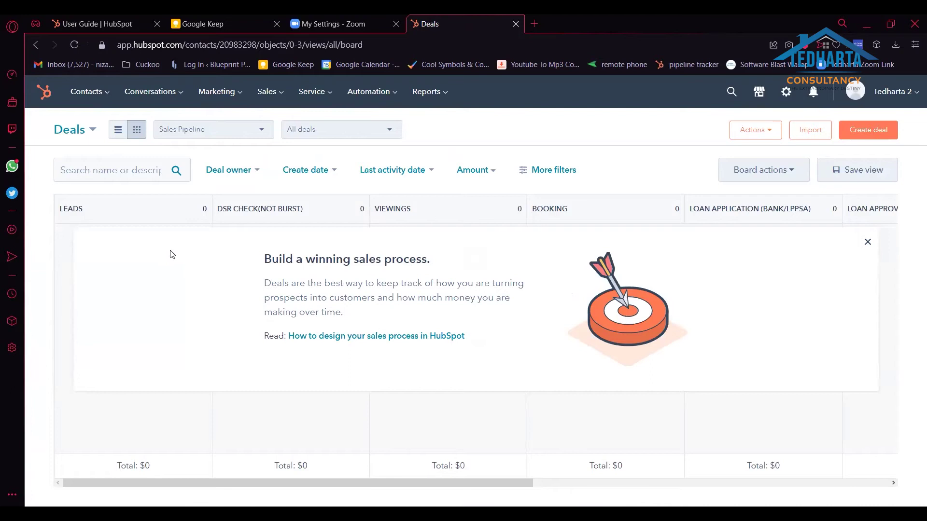
{"action": "left_click", "coordinate": [852, 136]}
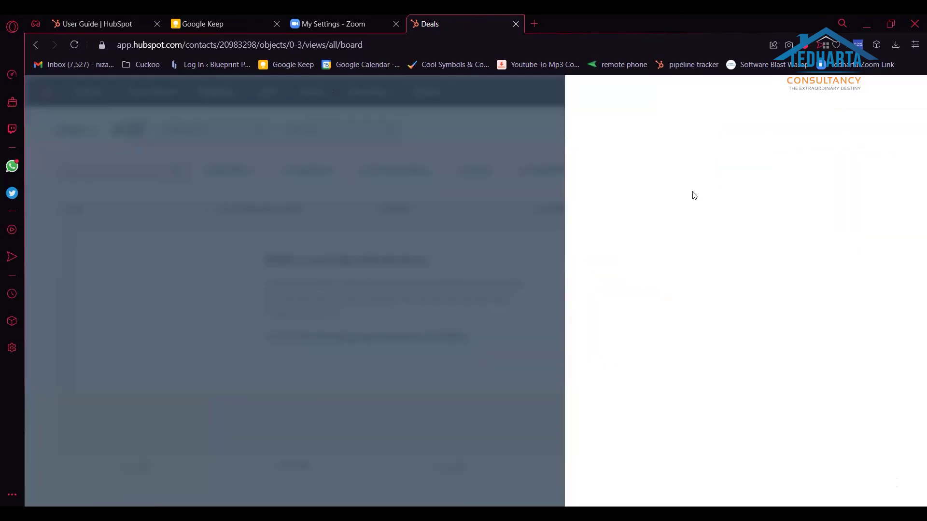
{"action": "type", "text": "GLP 1"}
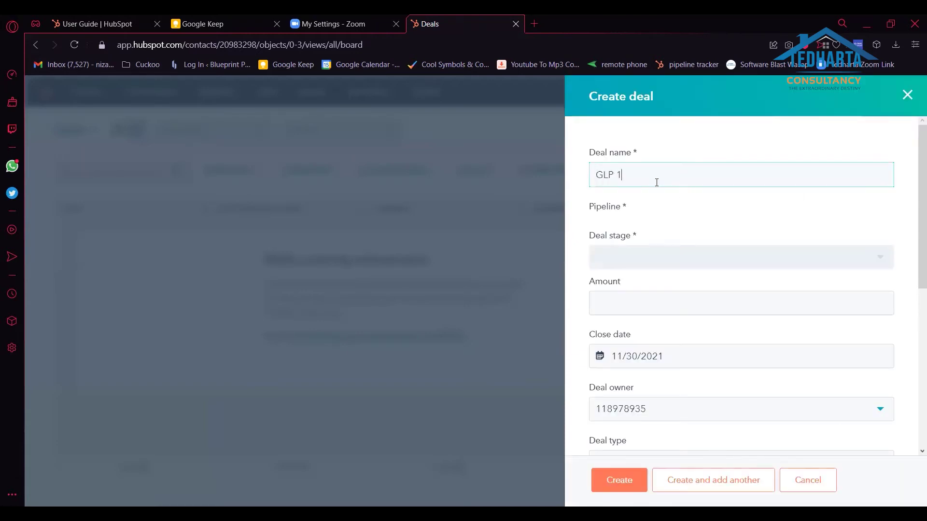
Set the GLP 1 deal's amount to 380,000, type to New Business and priority to Medium, and create it with another deal to follow.
{"action": "left_click", "coordinate": [687, 252]}
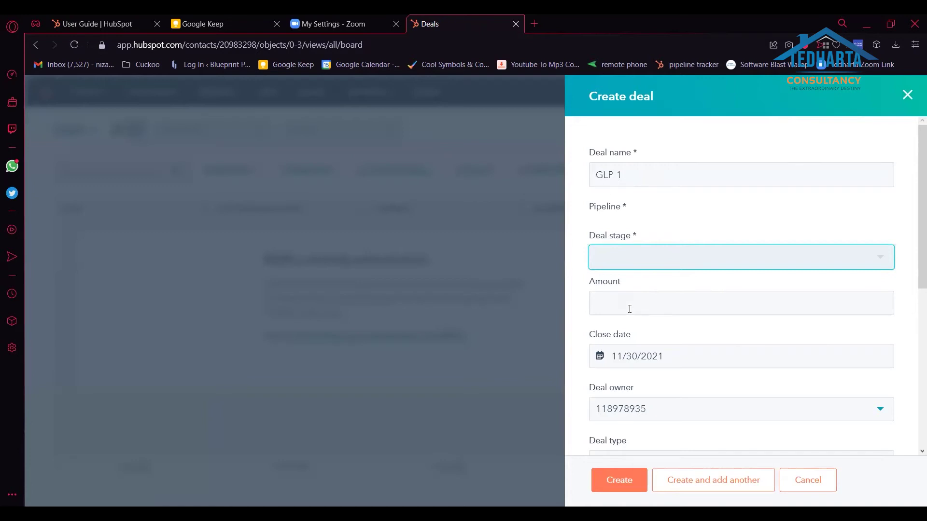
{"action": "left_click", "coordinate": [666, 312]}
{"action": "type", "text": "380,000"}
{"action": "scroll", "coordinate": [657, 333], "scroll_direction": "down", "scroll_amount": 2}
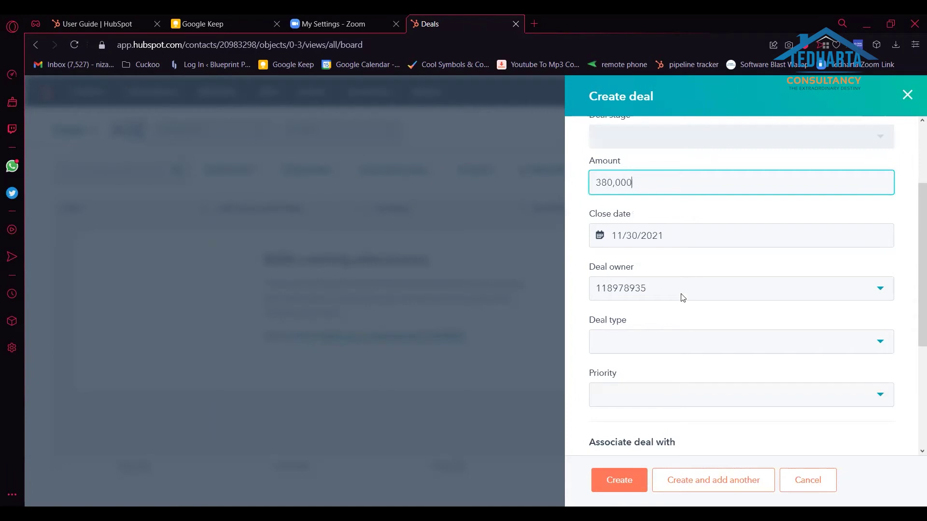
{"action": "left_click", "coordinate": [678, 274]}
{"action": "scroll", "coordinate": [678, 274], "scroll_direction": "up", "scroll_amount": 3}
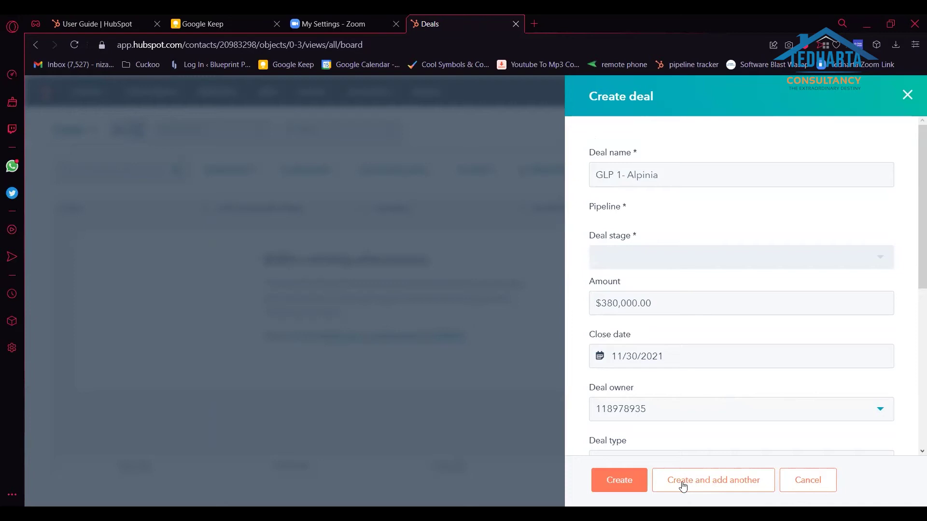
{"action": "scroll", "coordinate": [685, 484], "scroll_direction": "down", "scroll_amount": 3}
{"action": "left_click", "coordinate": [725, 488]}
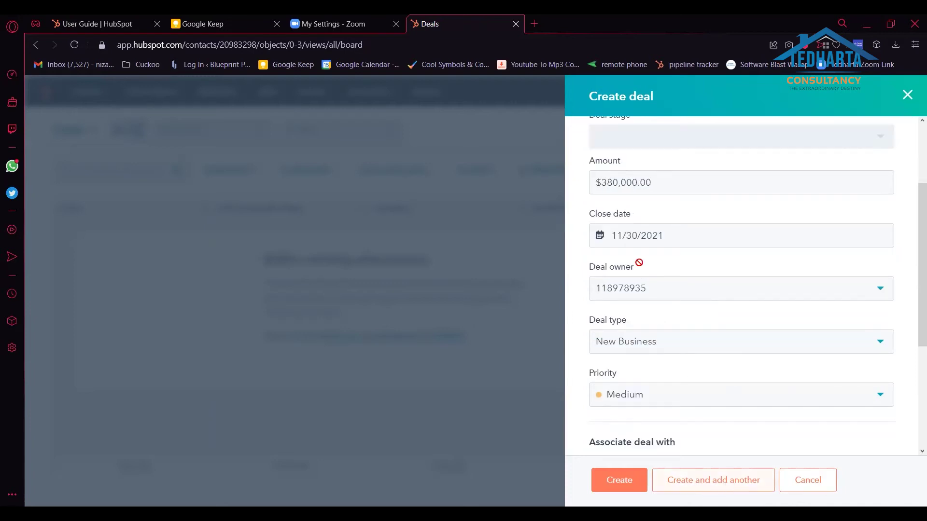
Name the second deal "GLP 2 - Salak Cemara" and enter an amount of 300,000.
{"action": "type", "text": "GLP 2"}
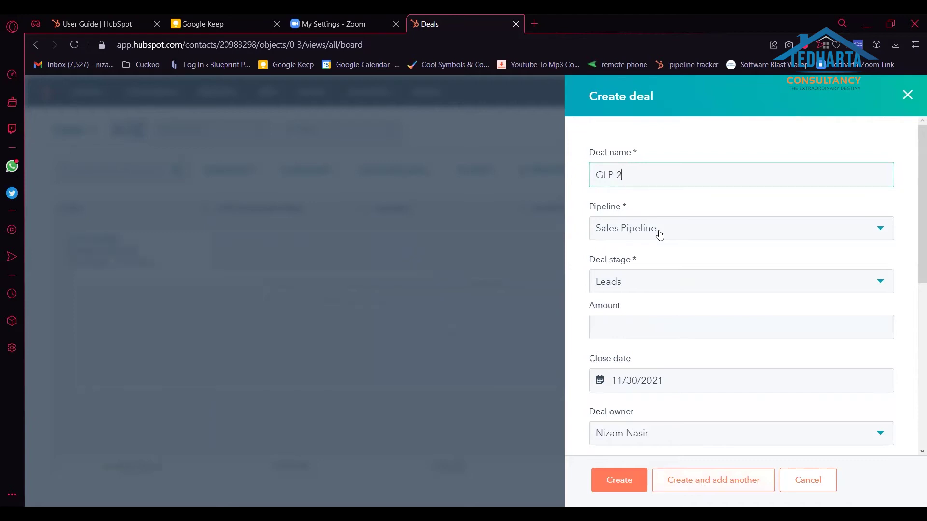
{"action": "type", "text": " - Salak Cemara"}
{"action": "left_click", "coordinate": [635, 332]}
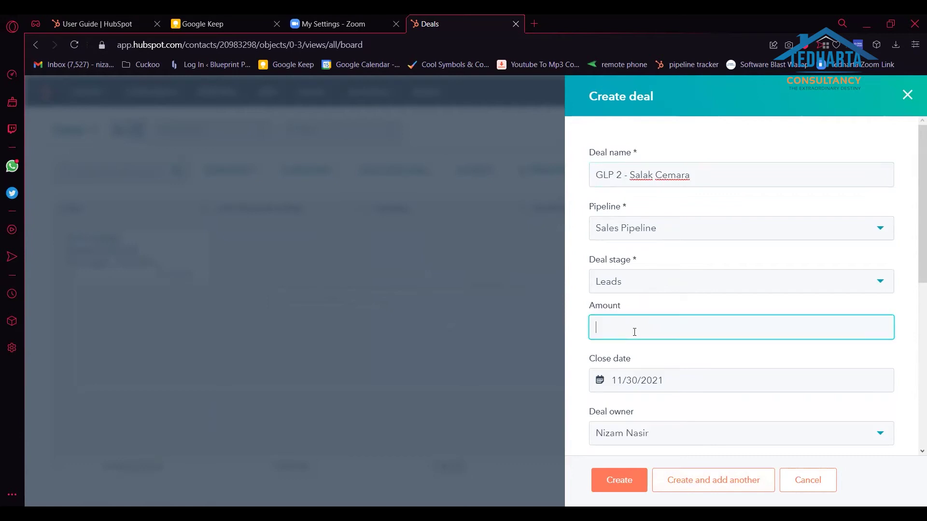
{"action": "type", "text": "300,000"}
Set the GLP 2 deal's type to New Business and priority to High, and create it with another deal to follow.
{"action": "scroll", "coordinate": [646, 333], "scroll_direction": "down", "scroll_amount": 3}
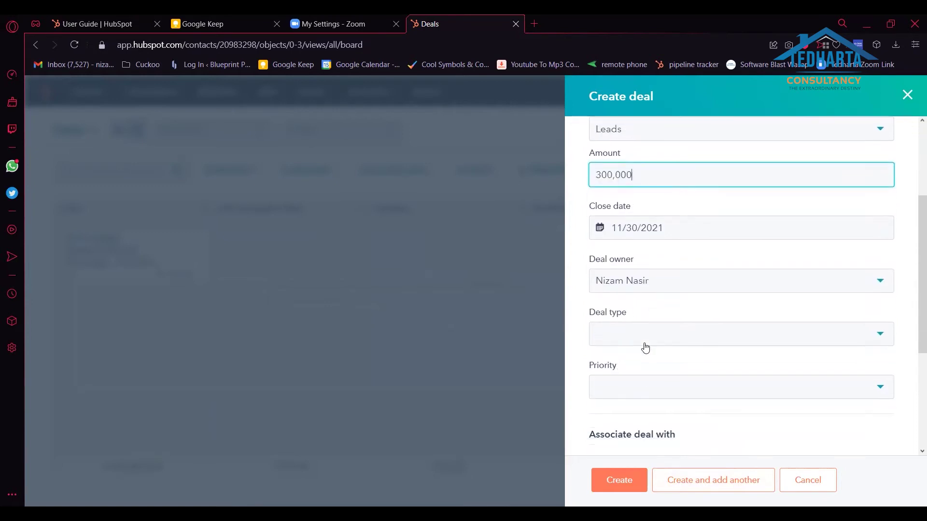
{"action": "left_click", "coordinate": [647, 310]}
{"action": "left_click", "coordinate": [633, 363]}
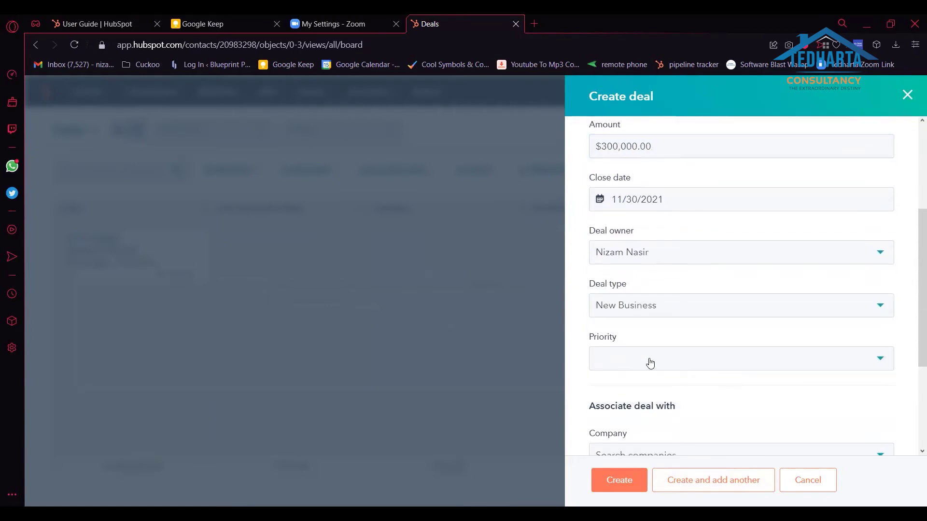
{"action": "left_click", "coordinate": [650, 363]}
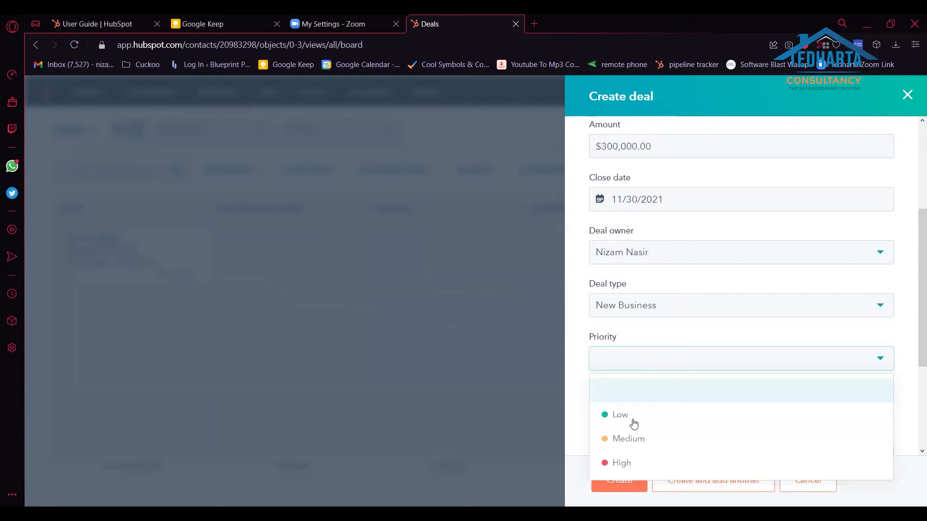
{"action": "left_click", "coordinate": [627, 462]}
{"action": "scroll", "coordinate": [705, 410], "scroll_direction": "down", "scroll_amount": 3}
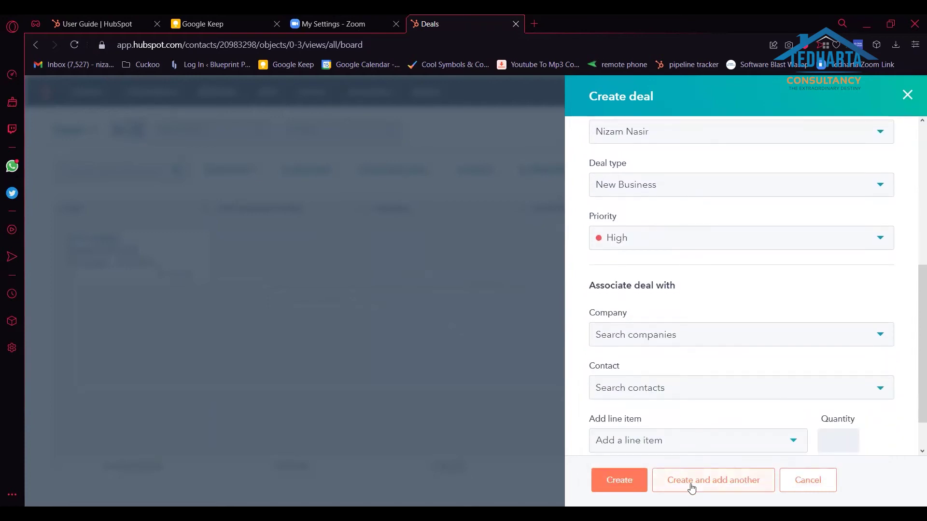
{"action": "left_click", "coordinate": [691, 488]}
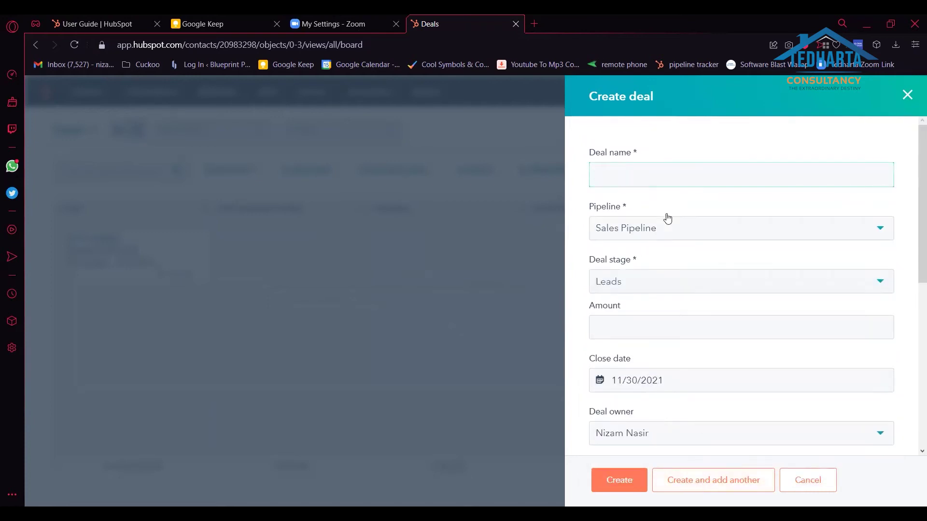
Name the third deal "GLP 3 - RSKU" and enter an amount of 250,000.
{"action": "type", "text": "GLP 3 - RSKU"}
{"action": "scroll", "coordinate": [676, 265], "scroll_direction": "down", "scroll_amount": 1}
{"action": "left_click", "coordinate": [653, 269]}
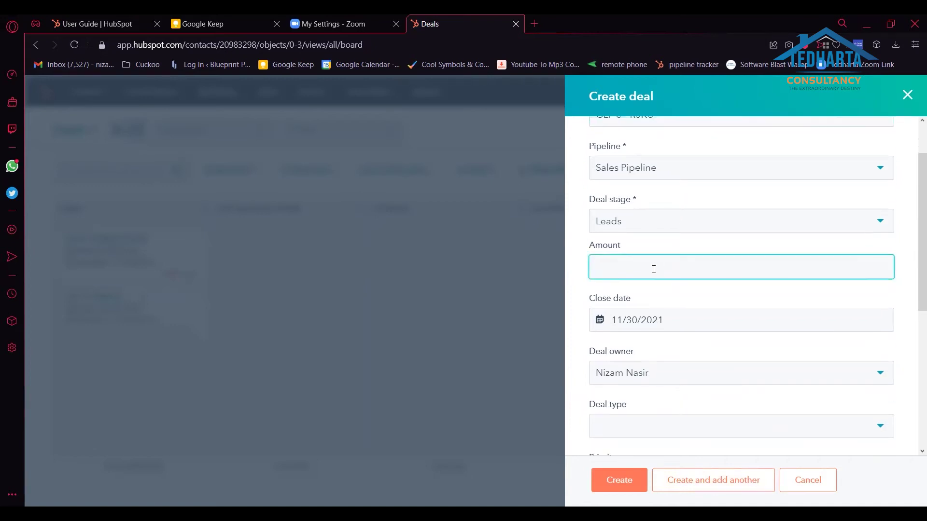
{"action": "type", "text": "250"}
{"action": "type", "text": "000"}
Set the GLP 3 deal's type to New Business and priority to High, and create the deal.
{"action": "scroll", "coordinate": [650, 280], "scroll_direction": "down", "scroll_amount": 3}
{"action": "left_click", "coordinate": [643, 245]}
{"action": "left_click", "coordinate": [632, 310]}
{"action": "left_click", "coordinate": [637, 303]}
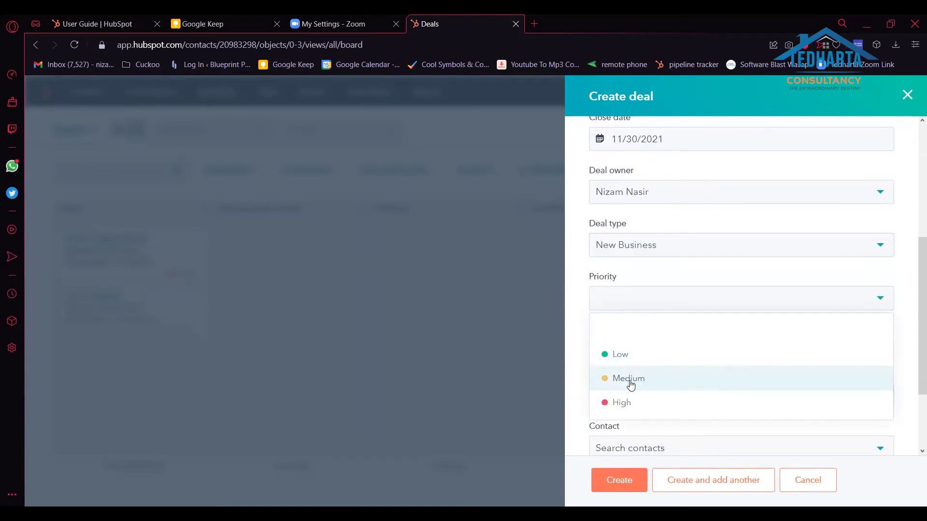
{"action": "left_click", "coordinate": [622, 402]}
{"action": "key", "text": "Return"}
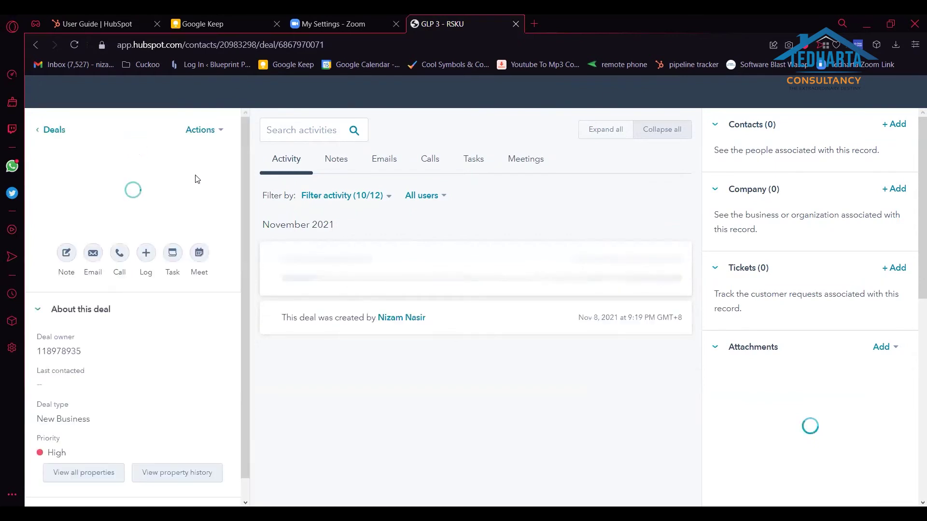
Add and save a note on the GLP 3 - RSKU deal reading "minat rumah 2 tingkat, area Sepang".
{"action": "left_click", "coordinate": [337, 161]}
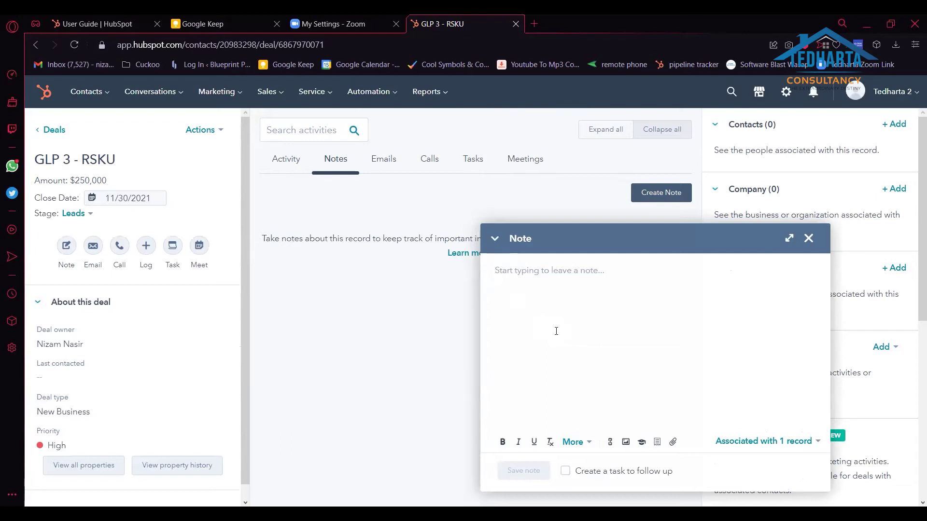
{"action": "type", "text": "minat"}
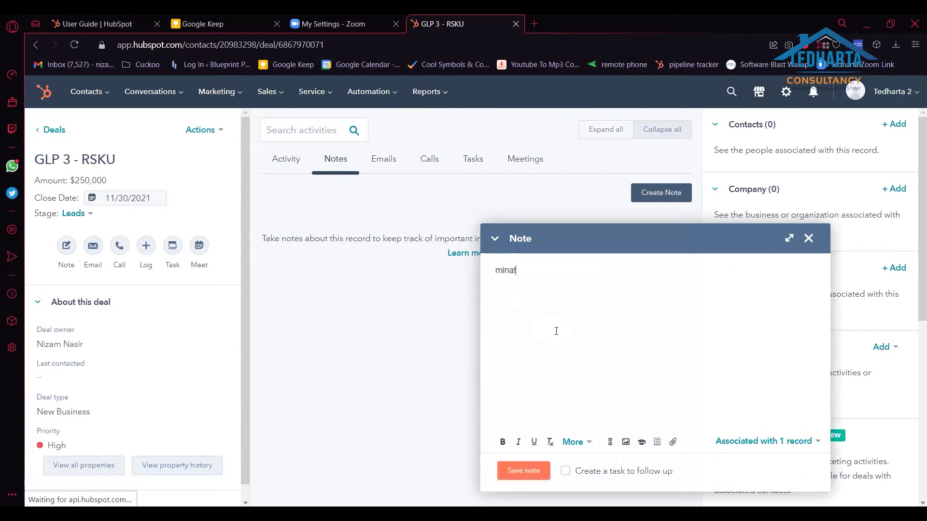
{"action": "type", "text": " rumah 2 "}
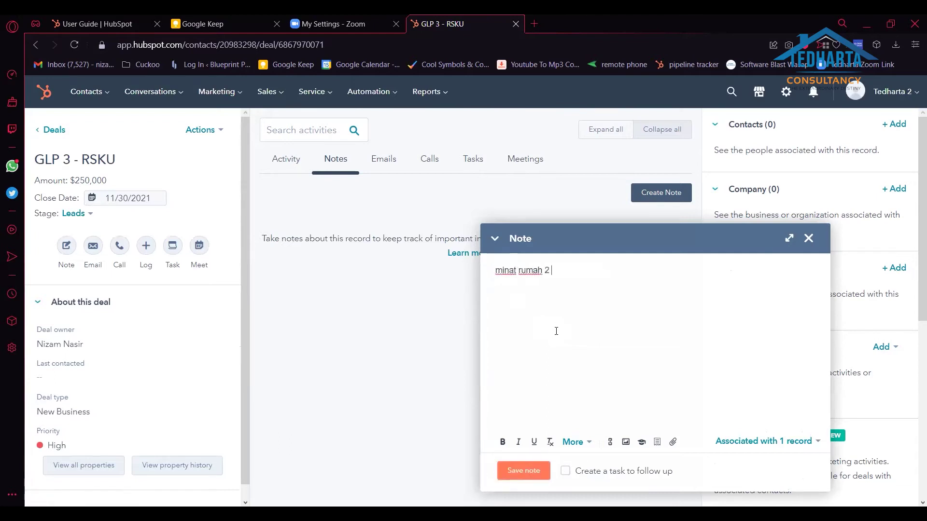
{"action": "type", "text": "tingkat, area Sepang"}
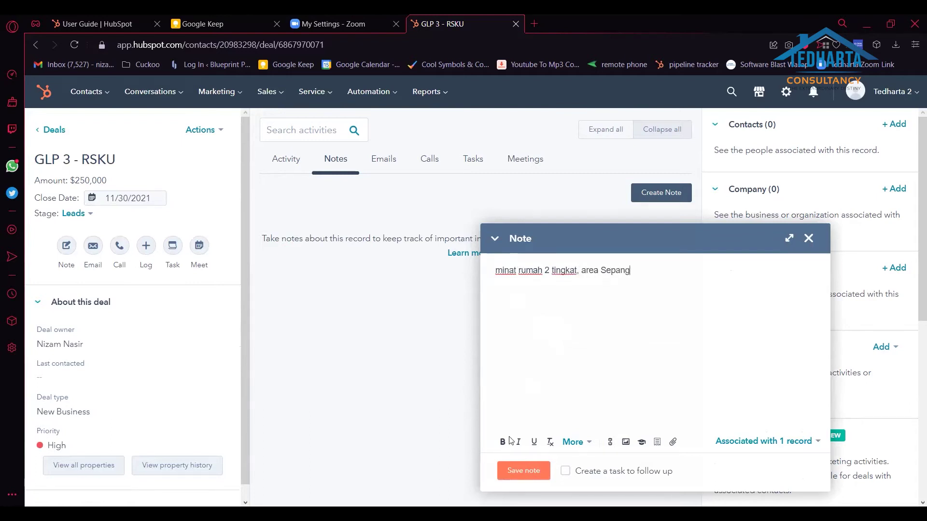
{"action": "left_click", "coordinate": [513, 471]}
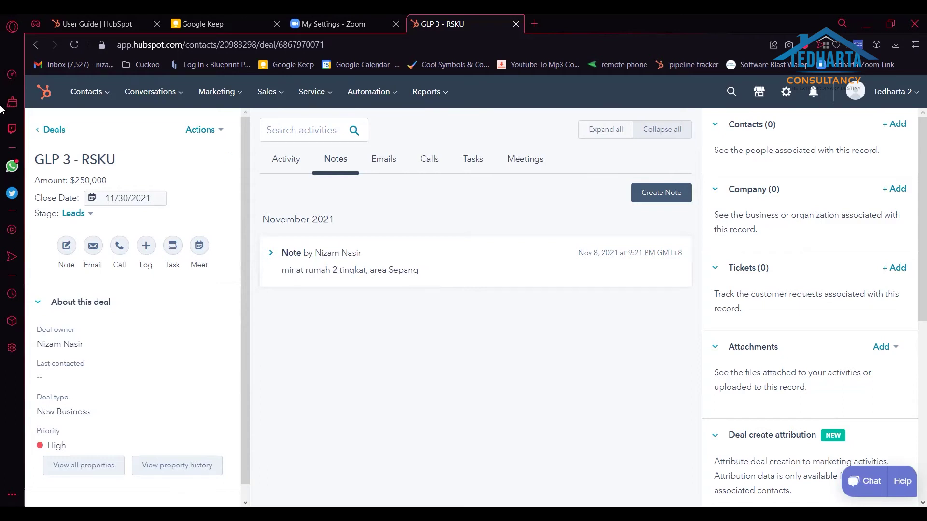
Return to the deals board and move the GLP 1- Alpinia deal from Leads through DSR Check(Not Burst) to Viewings.
{"action": "left_click", "coordinate": [54, 131]}
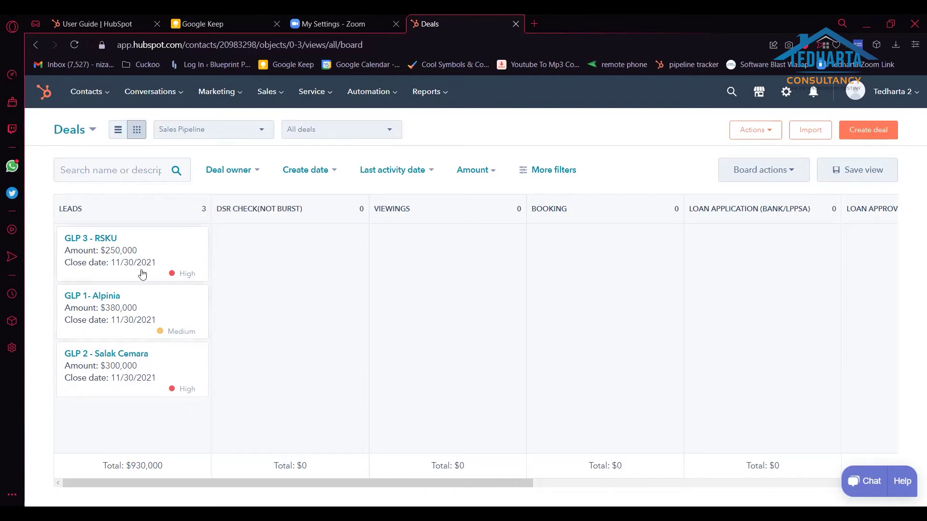
{"action": "left_click_drag", "start_coordinate": [115, 314], "coordinate": [284, 274]}
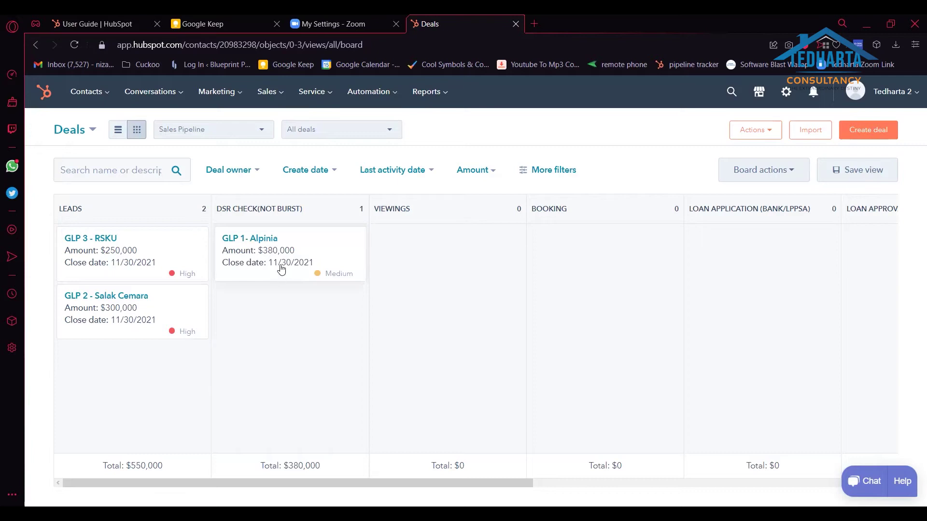
{"action": "left_click_drag", "start_coordinate": [285, 246], "coordinate": [403, 254]}
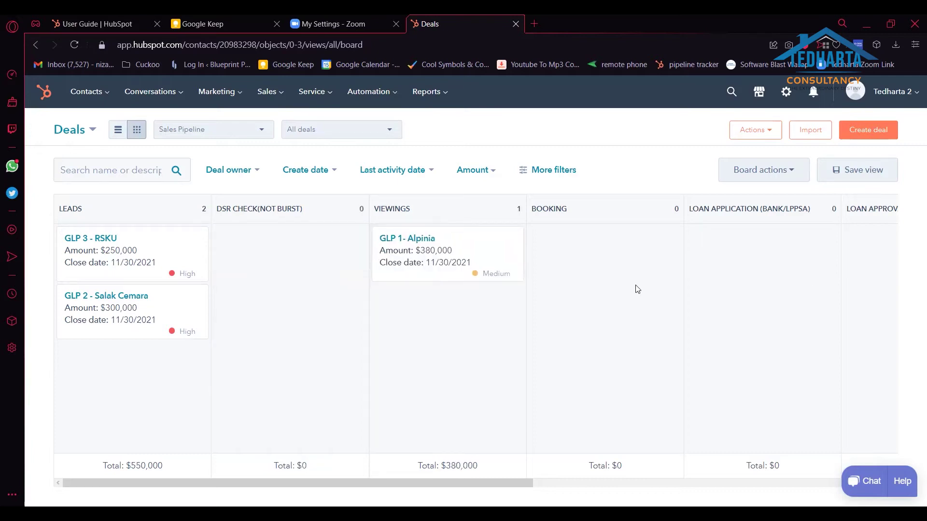
Move the GLP 1- Alpinia deal to Loan Application (Bank/LPPSA) and on to Loan Approval.
{"action": "scroll", "coordinate": [502, 381], "scroll_direction": "right", "scroll_amount": 2}
{"action": "scroll", "coordinate": [502, 381], "scroll_direction": "right", "scroll_amount": 5}
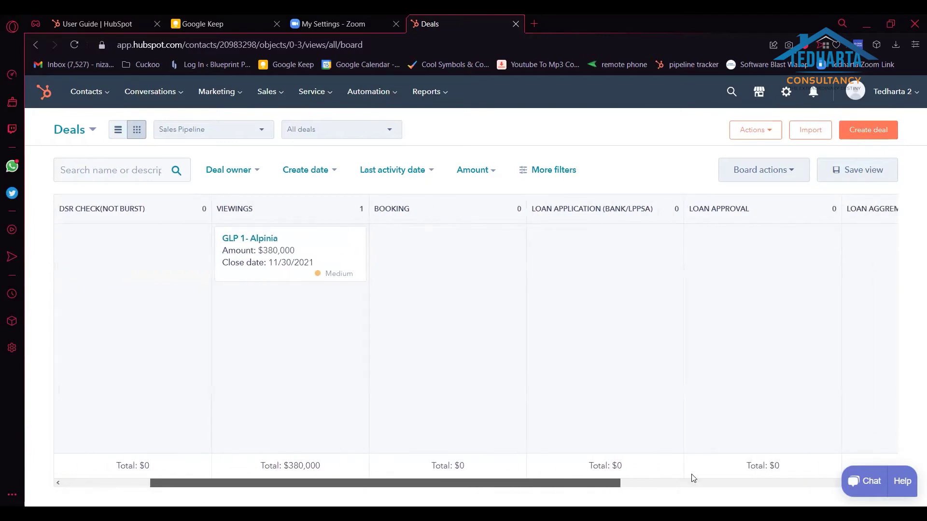
{"action": "left_click_drag", "start_coordinate": [217, 258], "coordinate": [435, 251]}
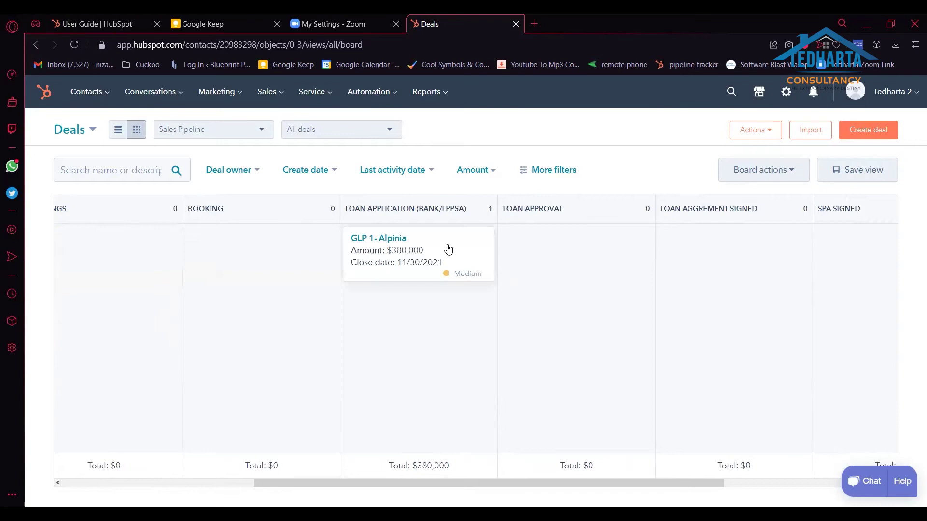
{"action": "left_click_drag", "start_coordinate": [556, 256], "coordinate": [576, 252]}
{"action": "scroll", "coordinate": [585, 437], "scroll_direction": "right", "scroll_amount": 3}
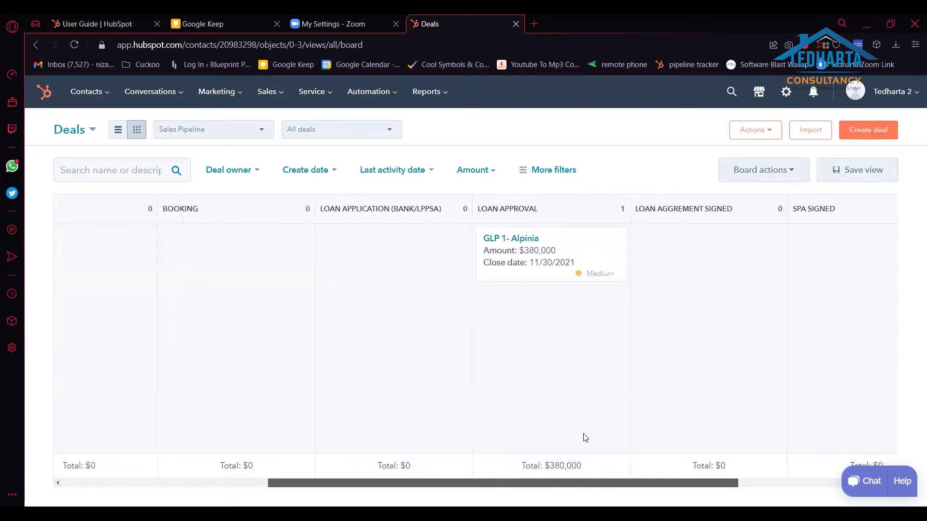
Advance the GLP 1- Alpinia deal to the Loan Aggrement Signed stage.
{"action": "scroll", "coordinate": [585, 437], "scroll_direction": "right", "scroll_amount": 1}
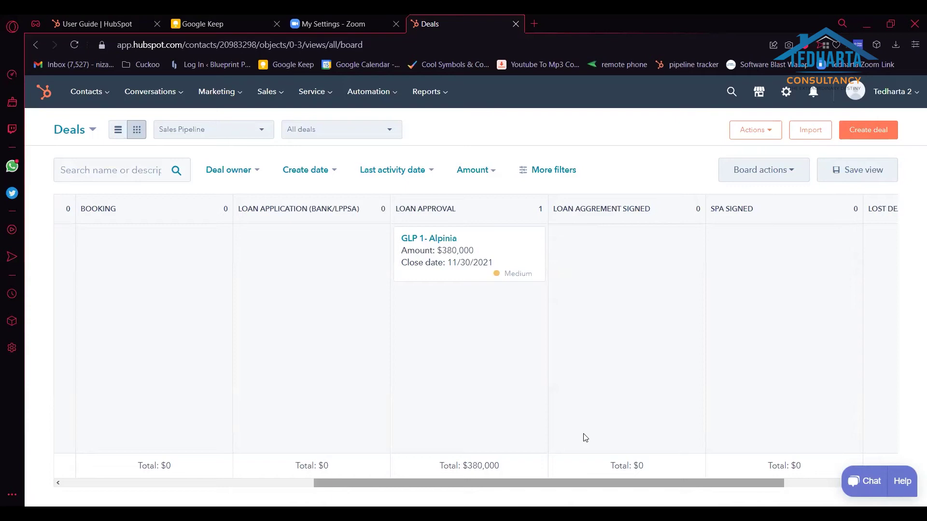
{"action": "left_click_drag", "start_coordinate": [617, 484], "coordinate": [669, 487]}
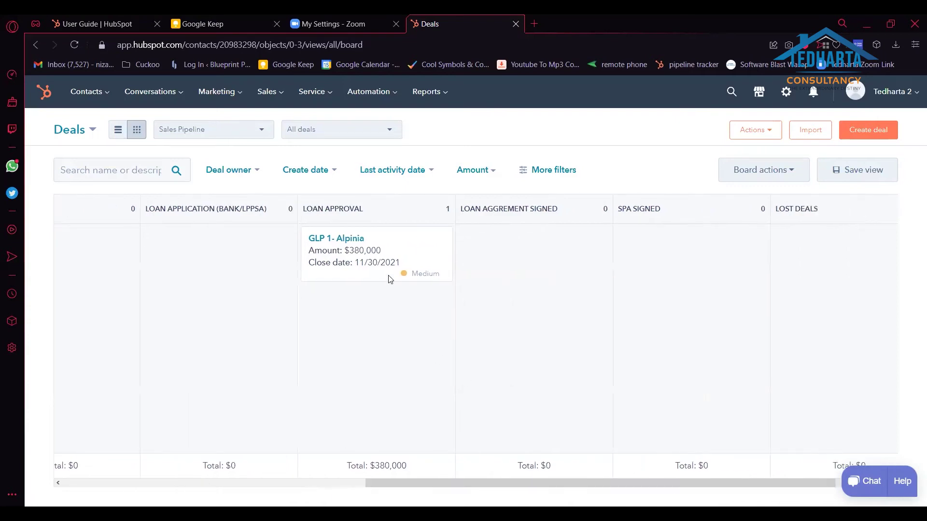
{"action": "left_click_drag", "start_coordinate": [407, 252], "coordinate": [556, 259]}
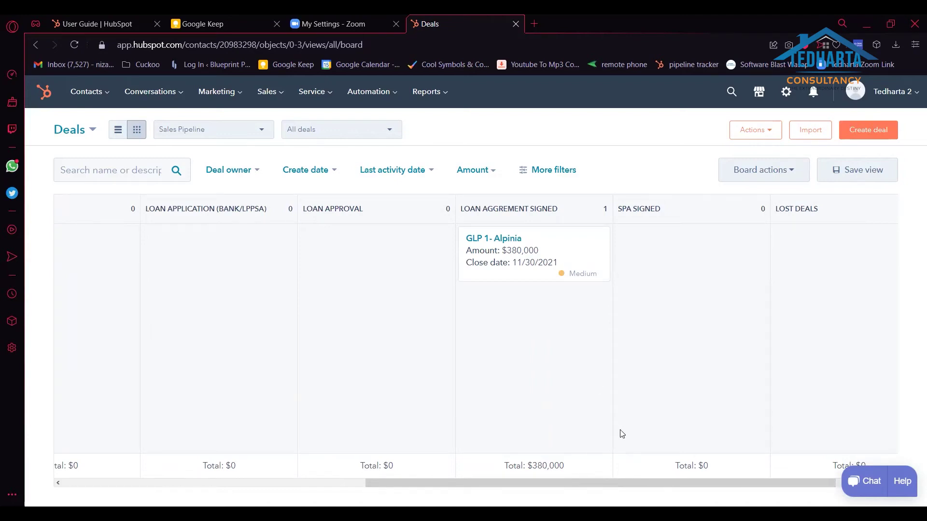
Move the GLP 3 - RSKU deal from Leads through DSR Check(Not Burst) to the Viewings stage.
{"action": "left_click_drag", "start_coordinate": [642, 483], "coordinate": [723, 485]}
{"action": "scroll", "coordinate": [483, 459], "scroll_direction": "left", "scroll_amount": 9}
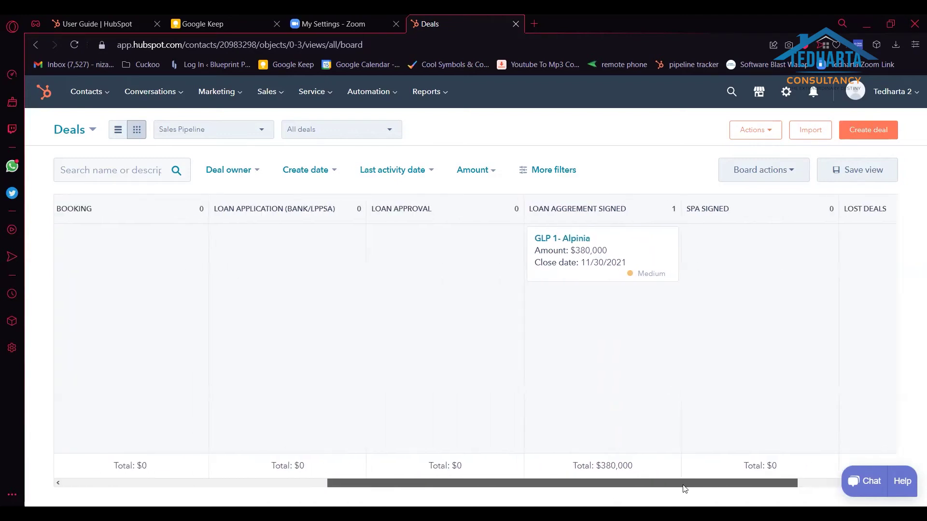
{"action": "scroll", "coordinate": [227, 434], "scroll_direction": "left", "scroll_amount": 4}
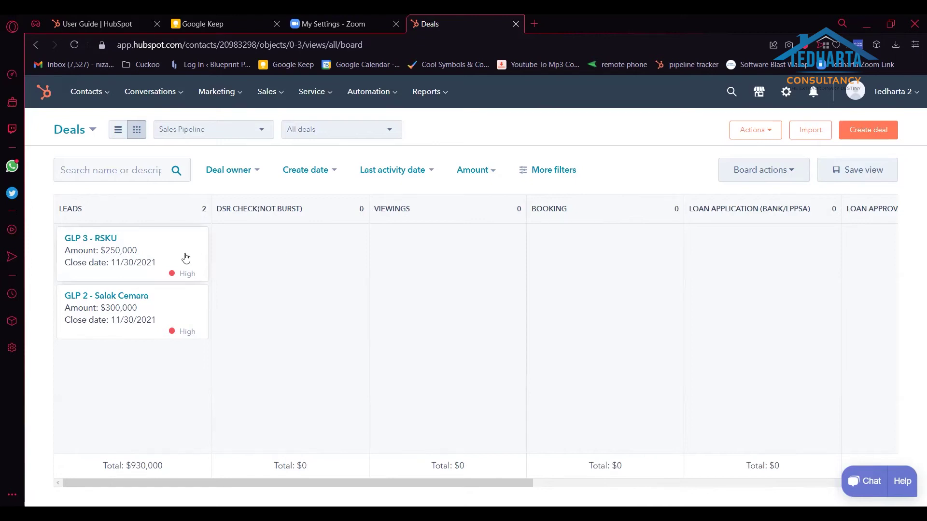
{"action": "left_click_drag", "start_coordinate": [186, 258], "coordinate": [334, 246]}
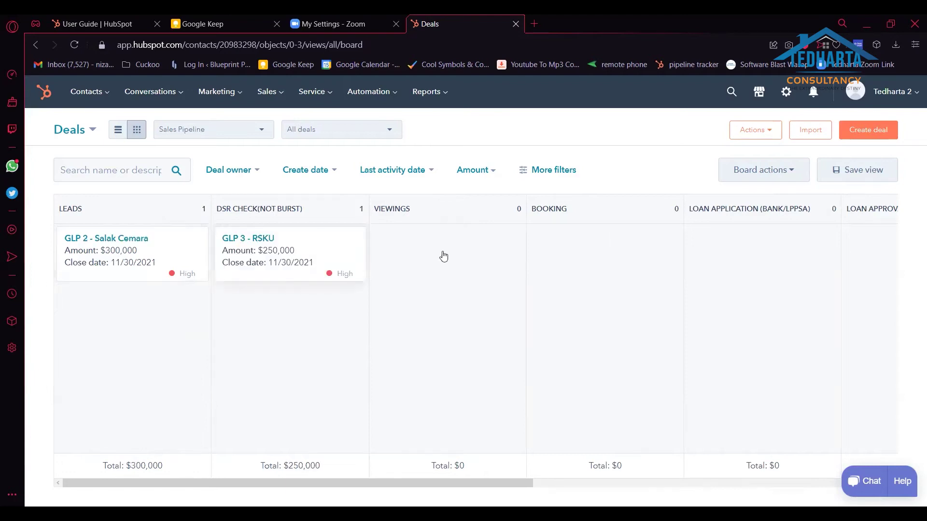
{"action": "left_click_drag", "start_coordinate": [444, 255], "coordinate": [443, 259]}
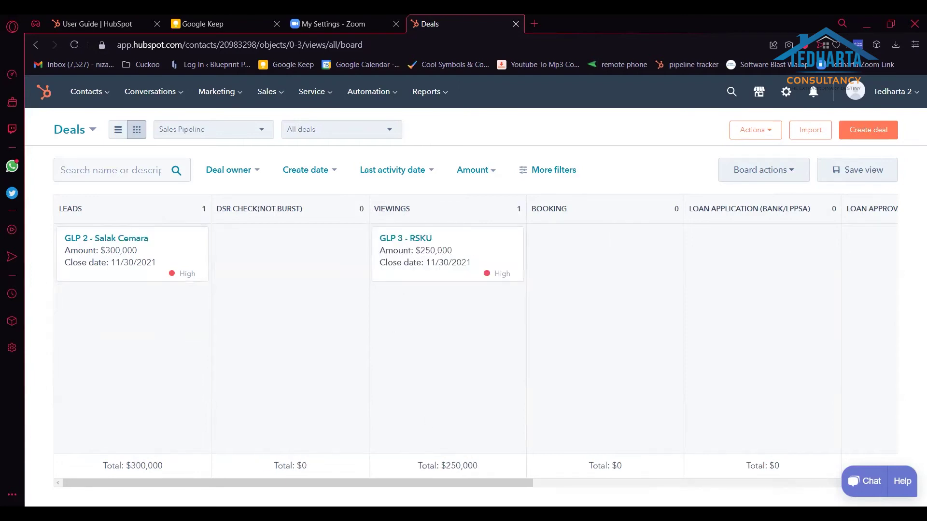
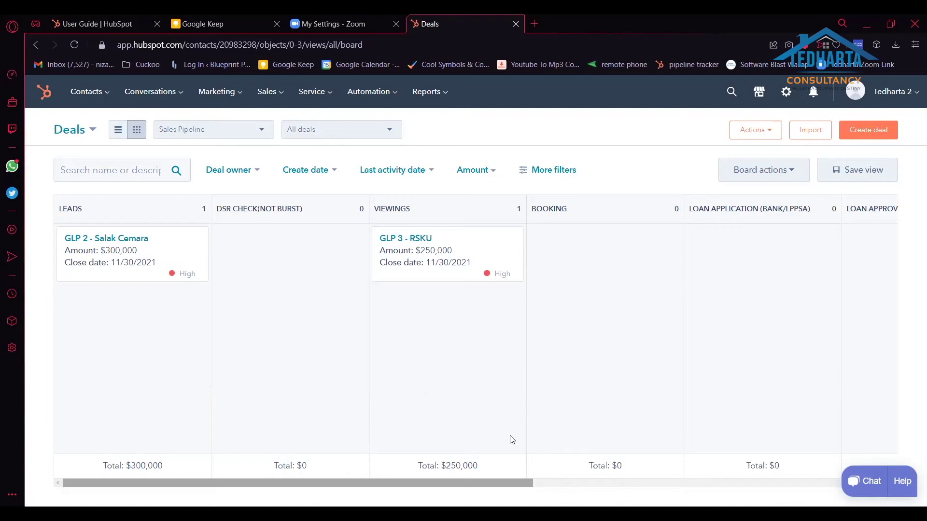
{"action": "scroll", "coordinate": [511, 440], "scroll_direction": "right", "scroll_amount": 5}
{"action": "scroll", "coordinate": [512, 440], "scroll_direction": "left", "scroll_amount": 5}
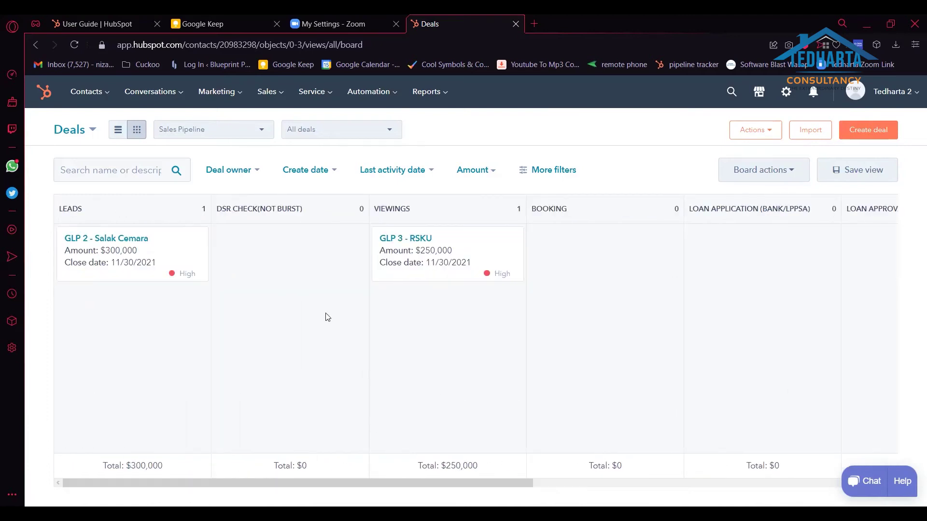
Open the dashboard library from the reports and show only the Sales dashboard templates.
{"action": "left_click", "coordinate": [449, 94]}
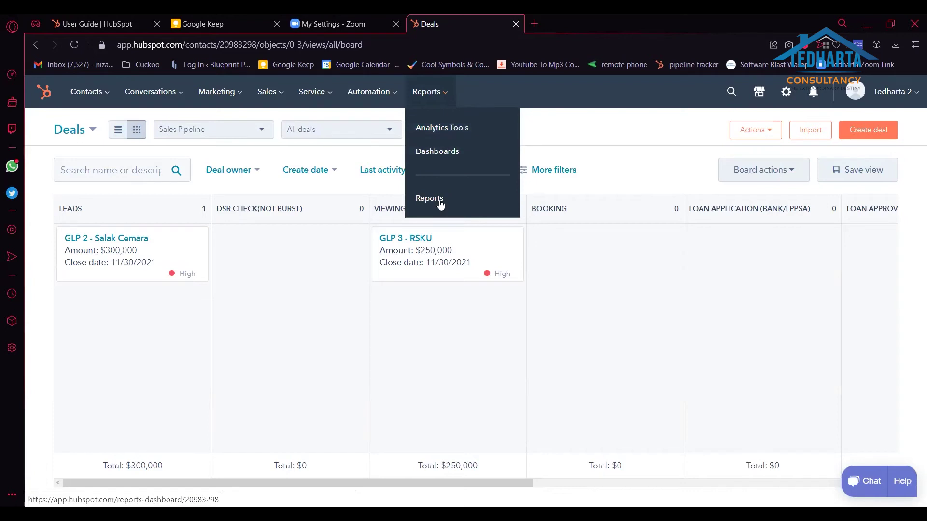
{"action": "left_click", "coordinate": [442, 156]}
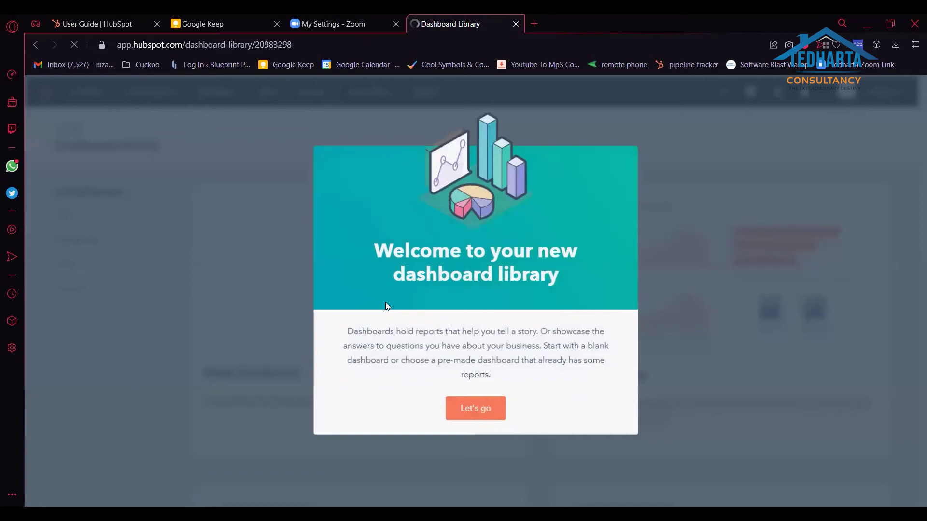
{"action": "left_click", "coordinate": [102, 268]}
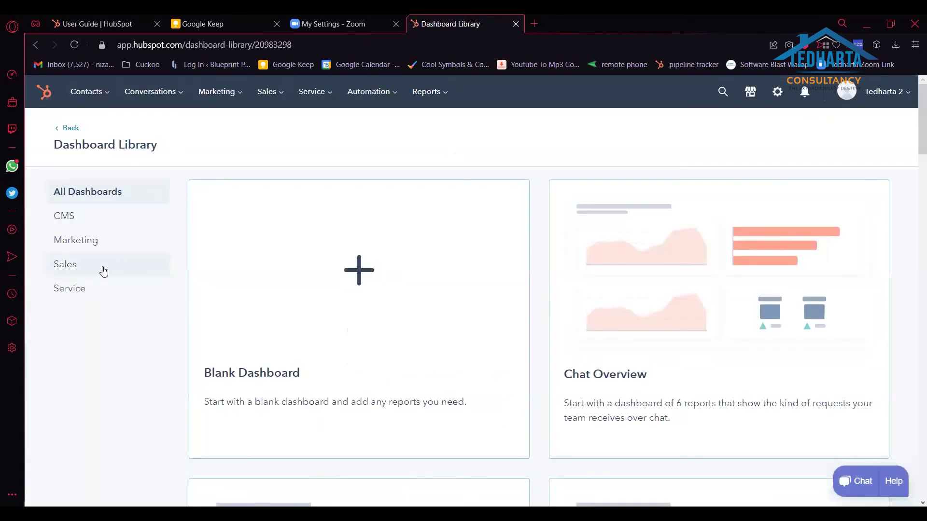
{"action": "left_click", "coordinate": [101, 270]}
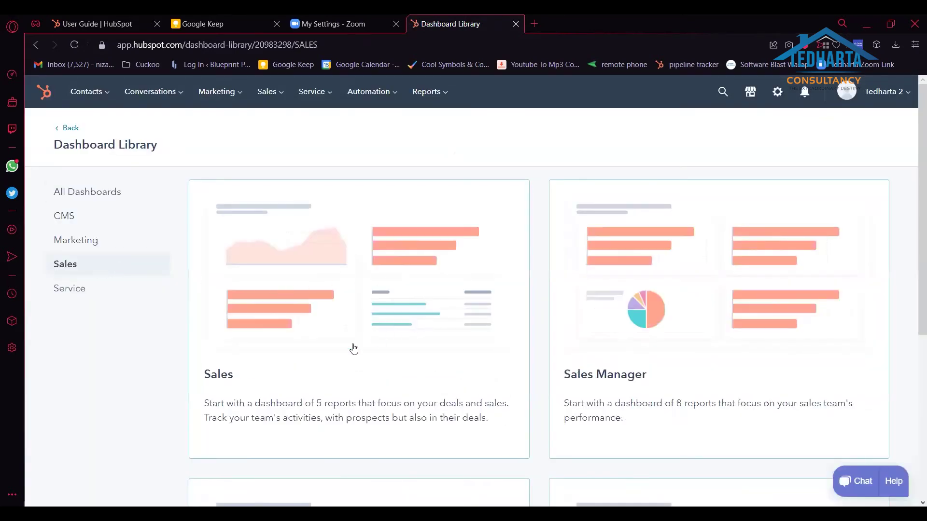
{"action": "left_click", "coordinate": [319, 305]}
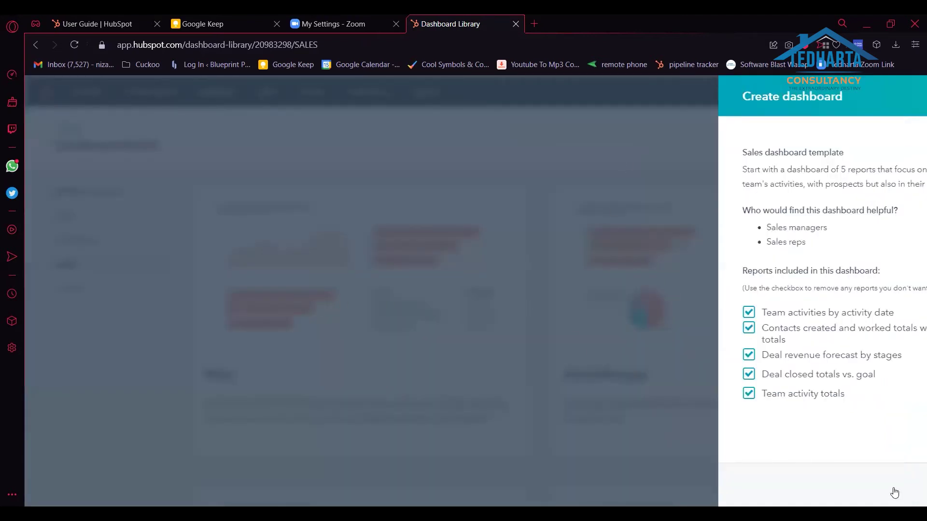
{"action": "left_click", "coordinate": [878, 485]}
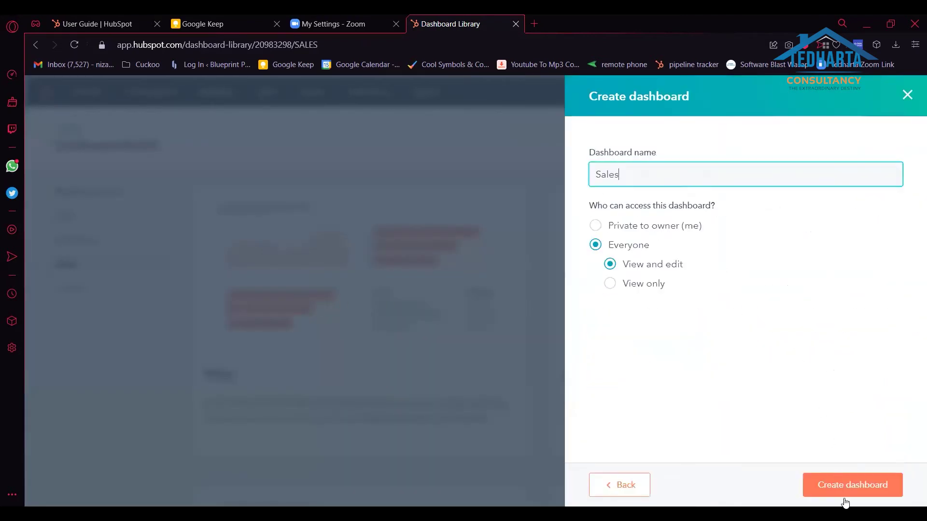
{"action": "key", "text": "Escape"}
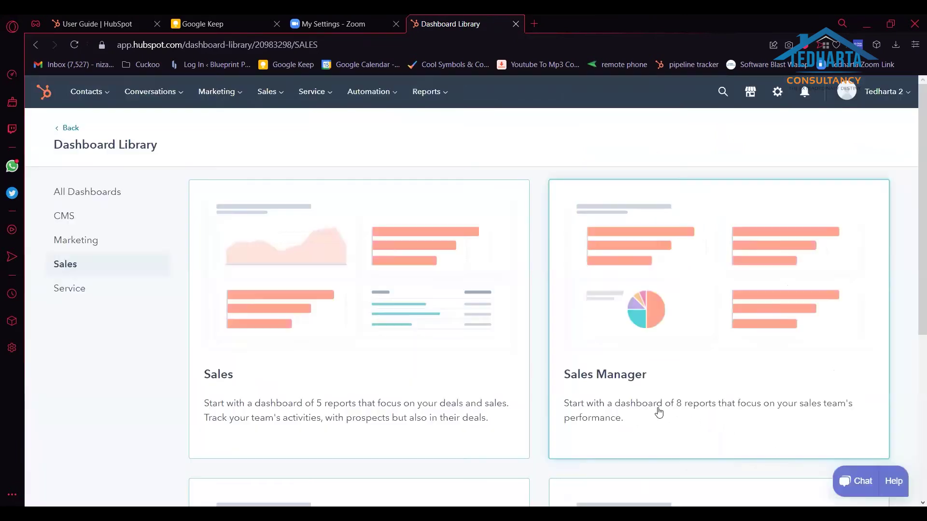
Create a dashboard from the Sales template and look through its reports.
{"action": "left_click", "coordinate": [392, 349]}
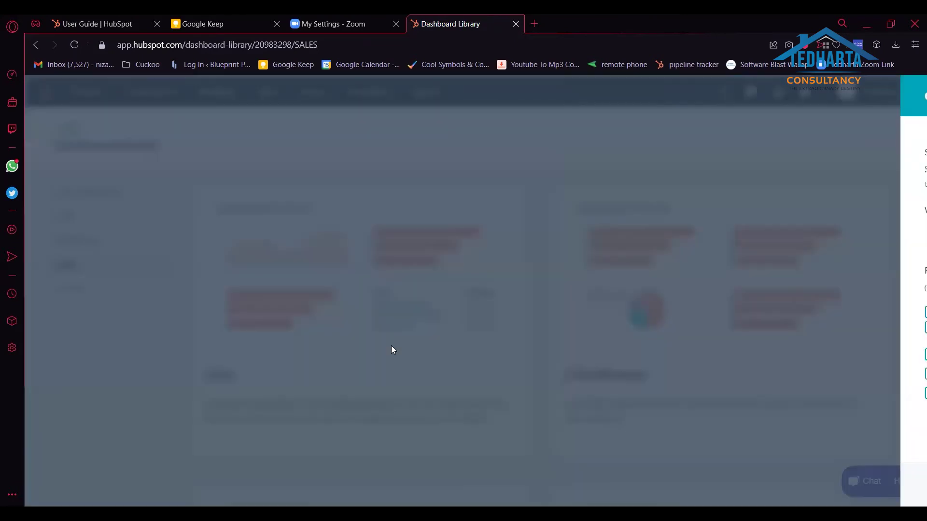
{"action": "left_click", "coordinate": [869, 492]}
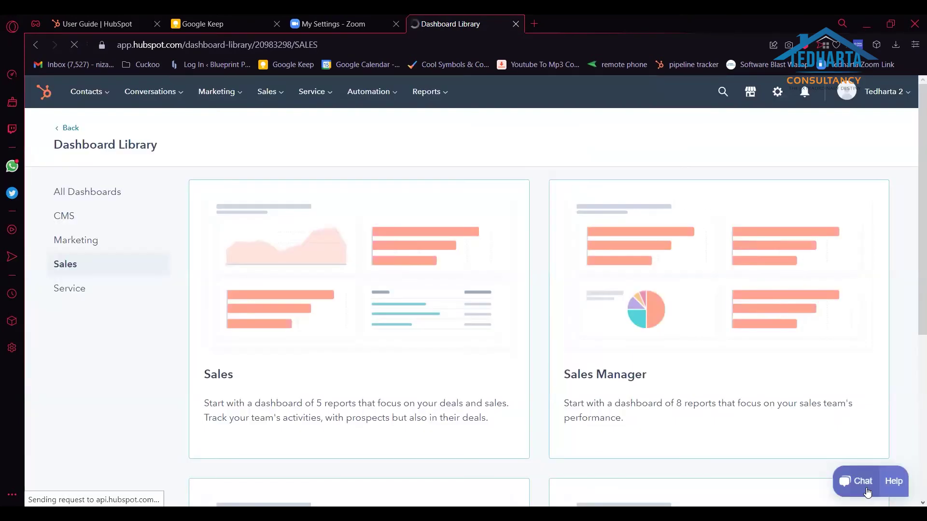
{"action": "left_click", "coordinate": [421, 323]}
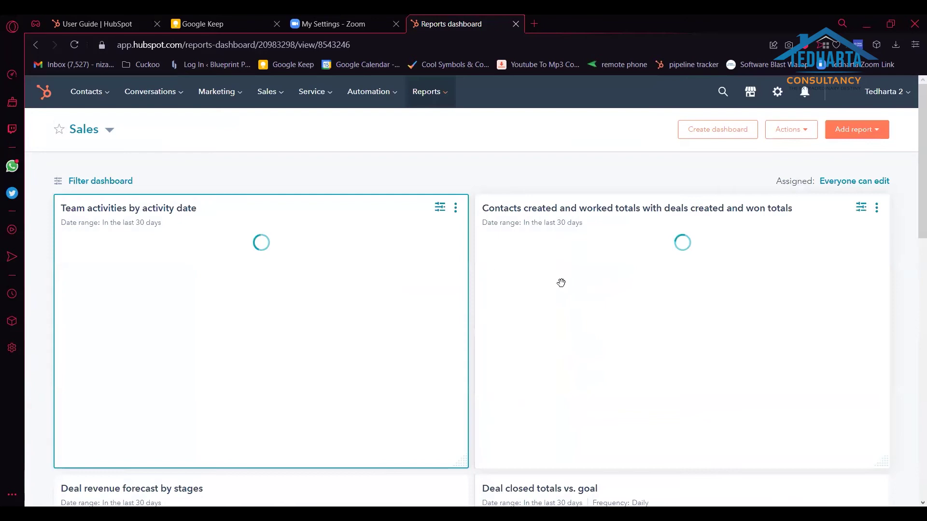
{"action": "scroll", "coordinate": [554, 314], "scroll_direction": "down", "scroll_amount": 2}
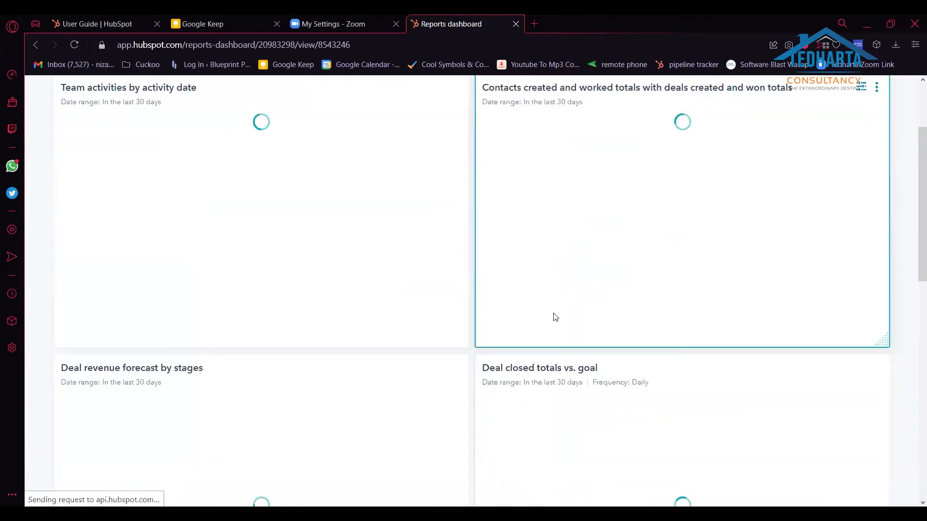
{"action": "scroll", "coordinate": [555, 317], "scroll_direction": "down", "scroll_amount": 3}
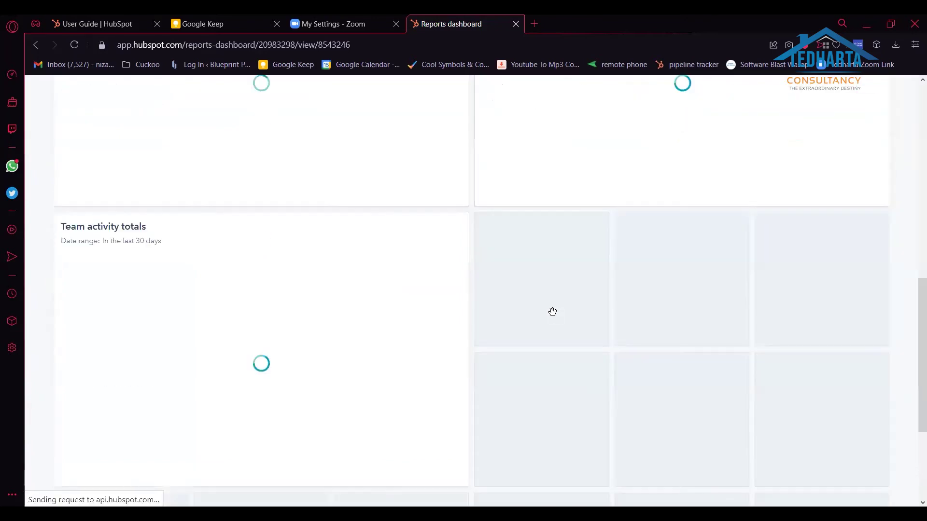
{"action": "scroll", "coordinate": [287, 133], "scroll_direction": "up", "scroll_amount": 5}
Return to the deals board and look across the pipeline stages up to Loan Aggrement Signed.
{"action": "left_click", "coordinate": [269, 92]}
{"action": "left_click", "coordinate": [274, 126]}
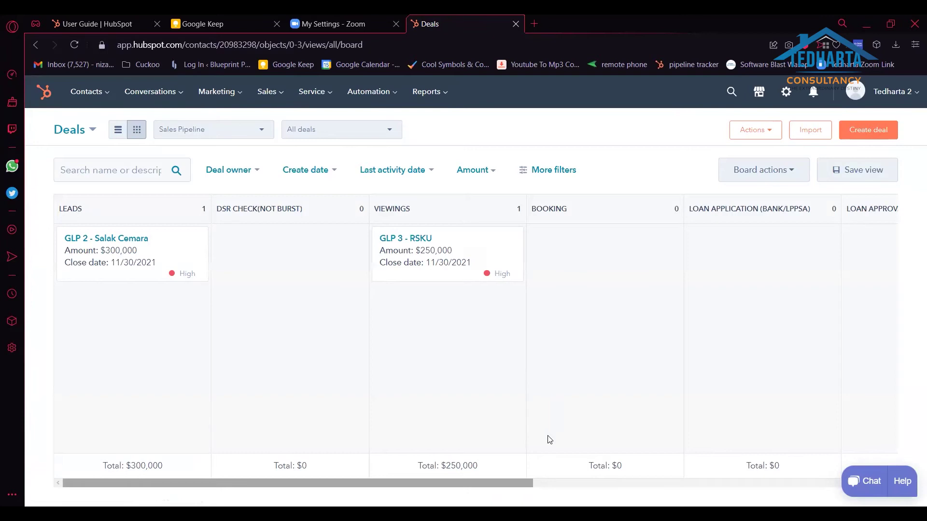
{"action": "scroll", "coordinate": [549, 439], "scroll_direction": "right", "scroll_amount": 2}
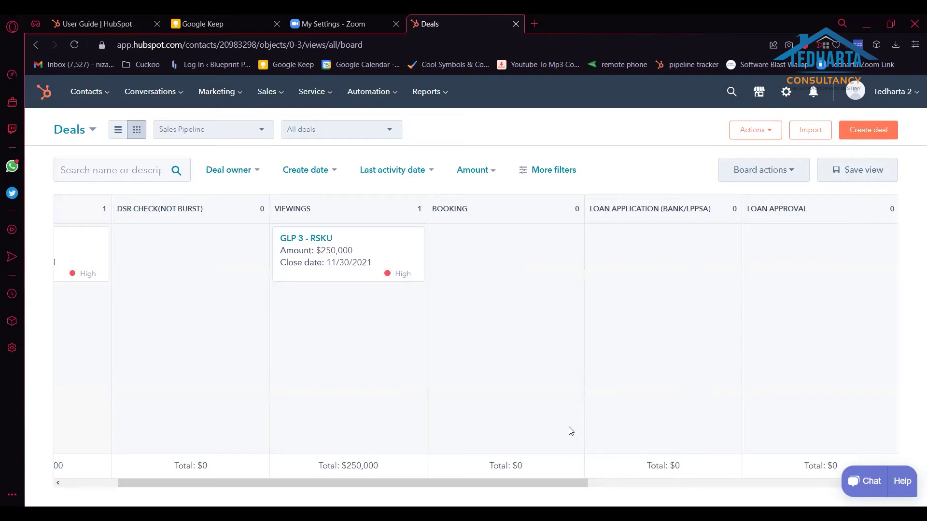
{"action": "scroll", "coordinate": [571, 431], "scroll_direction": "right", "scroll_amount": 3}
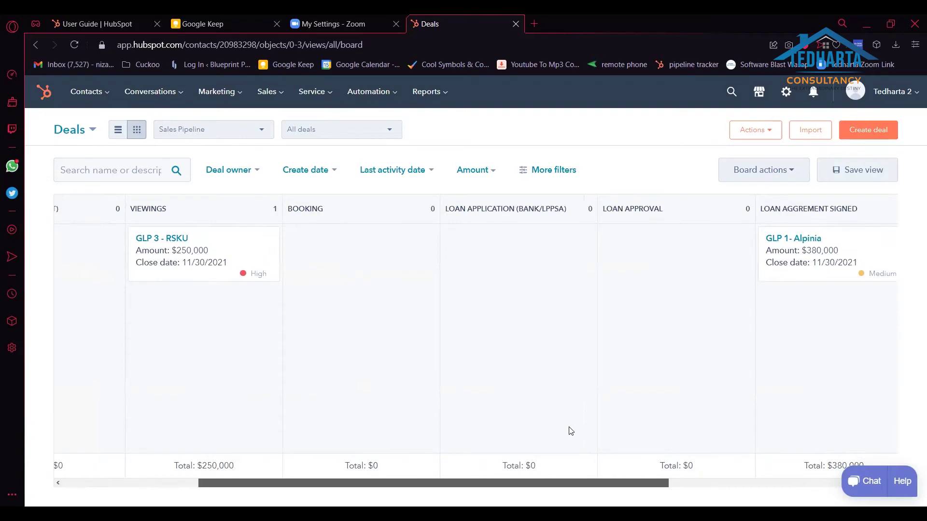
Move the GLP 1- Alpinia deal from Loan Aggrement Signed back to the Loan Approval stage.
{"action": "scroll", "coordinate": [571, 431], "scroll_direction": "right", "scroll_amount": 3}
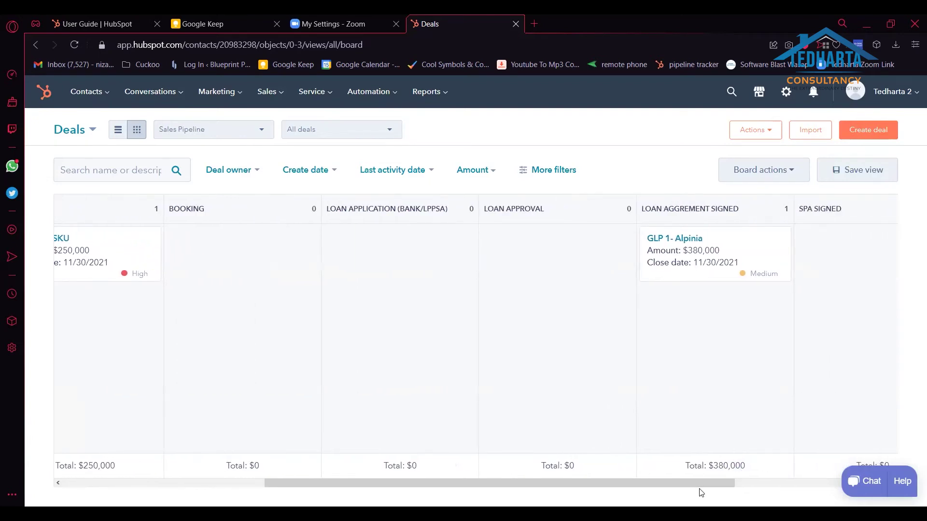
{"action": "left_click_drag", "start_coordinate": [703, 485], "coordinate": [715, 487]}
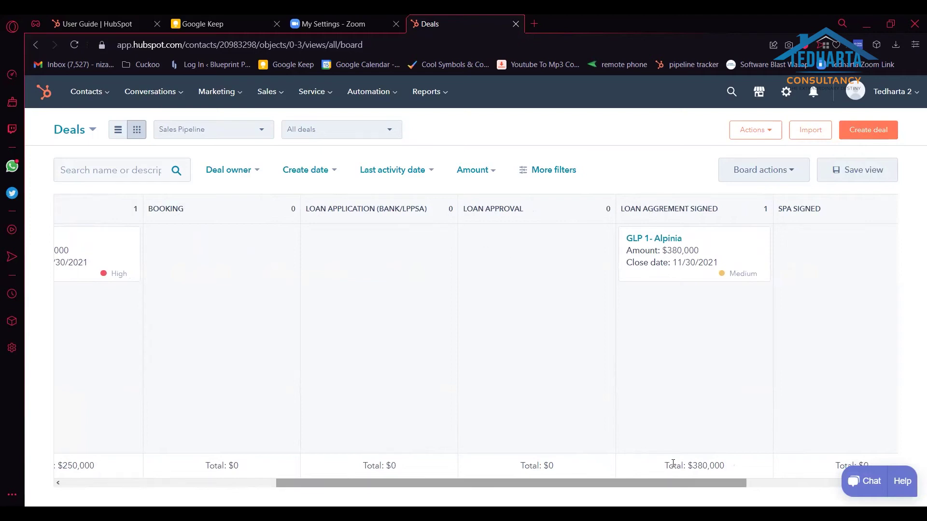
{"action": "scroll", "coordinate": [673, 463], "scroll_direction": "right", "scroll_amount": 3}
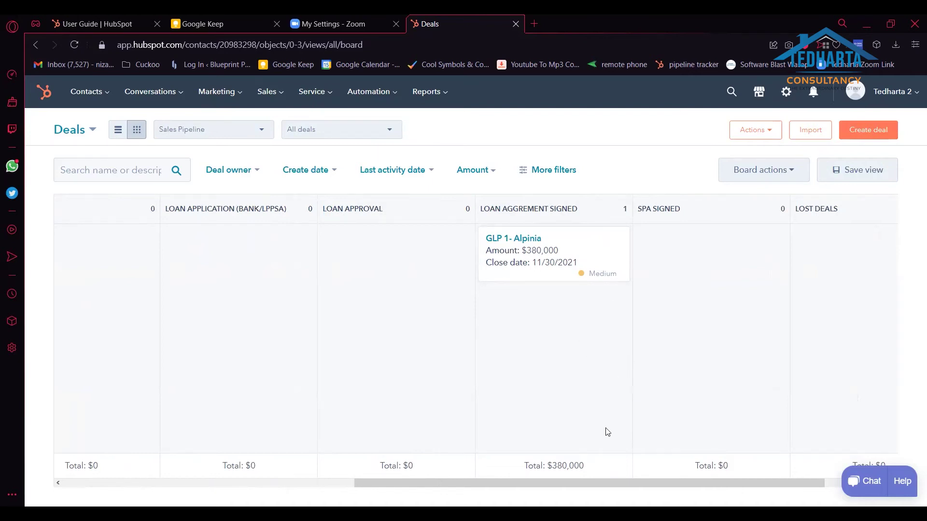
{"action": "left_click_drag", "start_coordinate": [608, 483], "coordinate": [668, 484]}
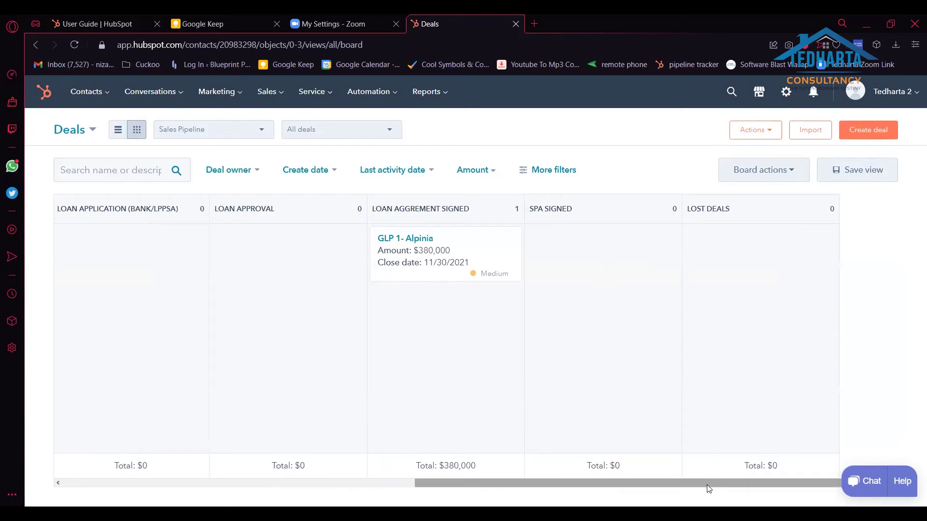
{"action": "left_click_drag", "start_coordinate": [709, 488], "coordinate": [659, 482]}
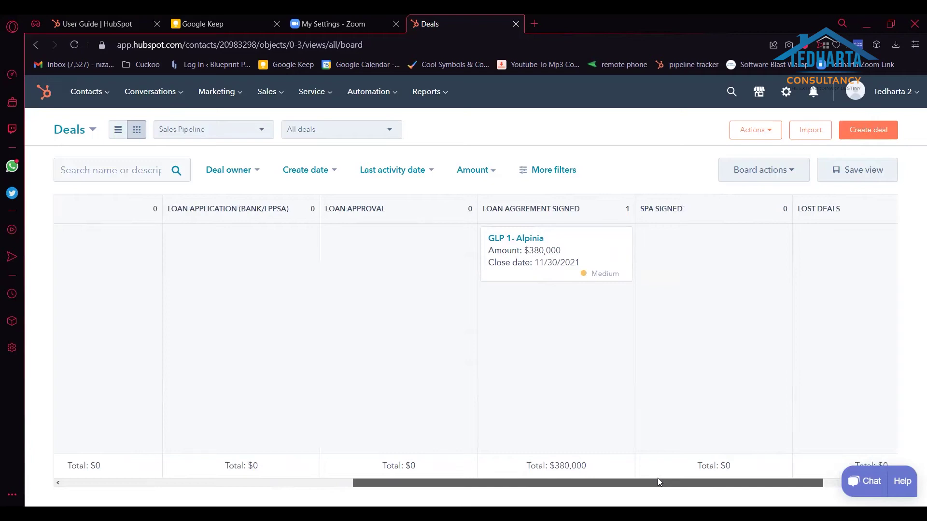
{"action": "left_click_drag", "start_coordinate": [545, 264], "coordinate": [405, 271]}
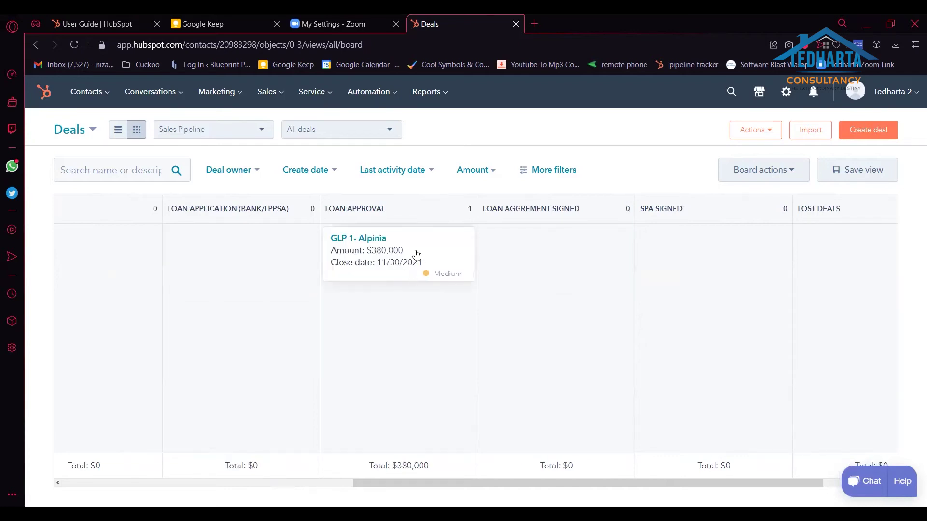
Open the preview of the GLP 1- Alpinia deal, look through its details and associated records, and close it.
{"action": "left_click", "coordinate": [417, 255]}
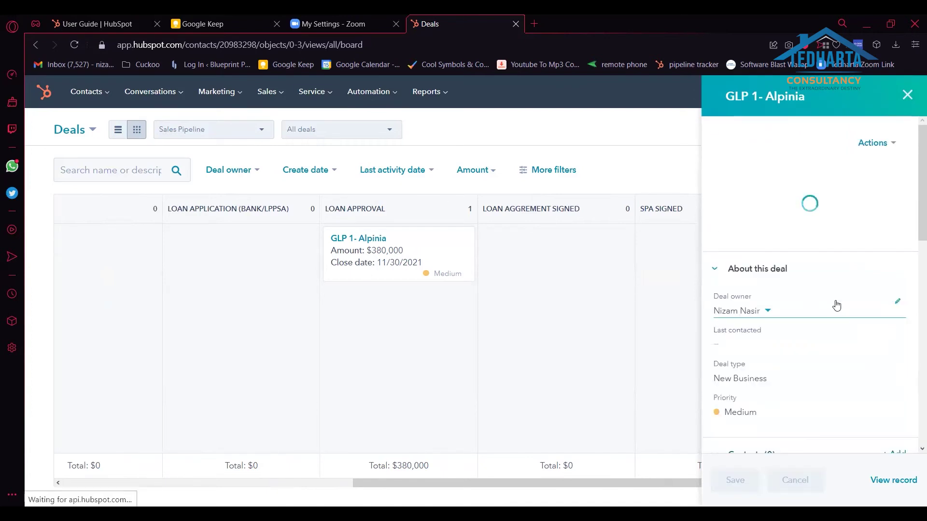
{"action": "scroll", "coordinate": [838, 306], "scroll_direction": "down", "scroll_amount": 4}
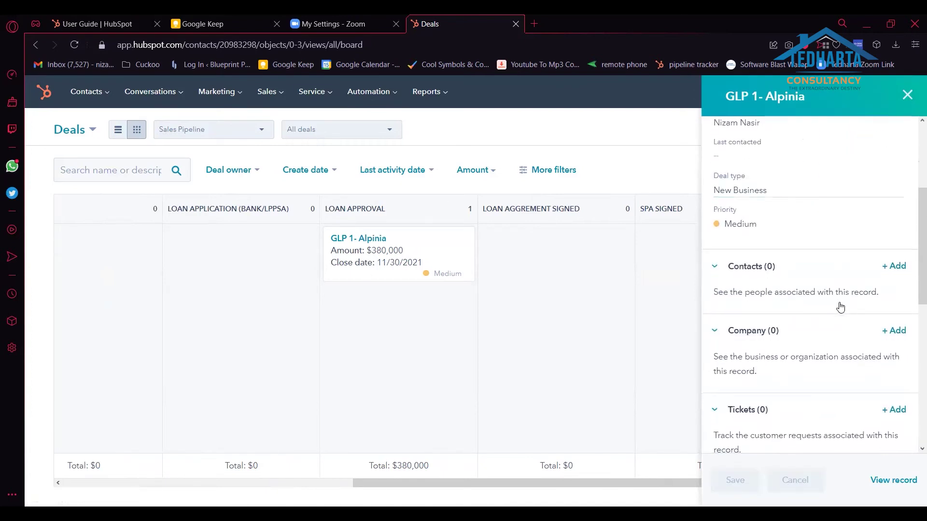
{"action": "scroll", "coordinate": [840, 307], "scroll_direction": "down", "scroll_amount": 5}
{"action": "scroll", "coordinate": [839, 311], "scroll_direction": "down", "scroll_amount": 3}
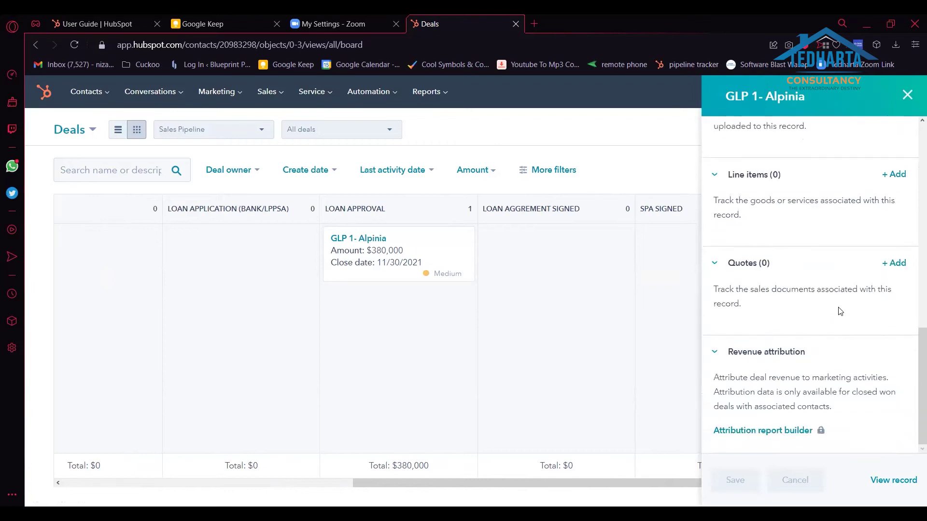
{"action": "scroll", "coordinate": [840, 311], "scroll_direction": "up", "scroll_amount": 10}
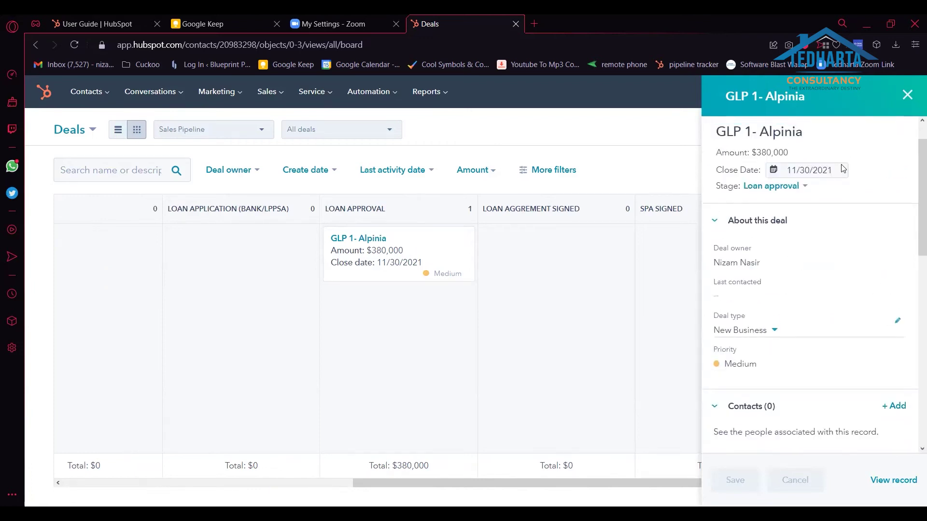
{"action": "scroll", "coordinate": [843, 168], "scroll_direction": "up", "scroll_amount": 1}
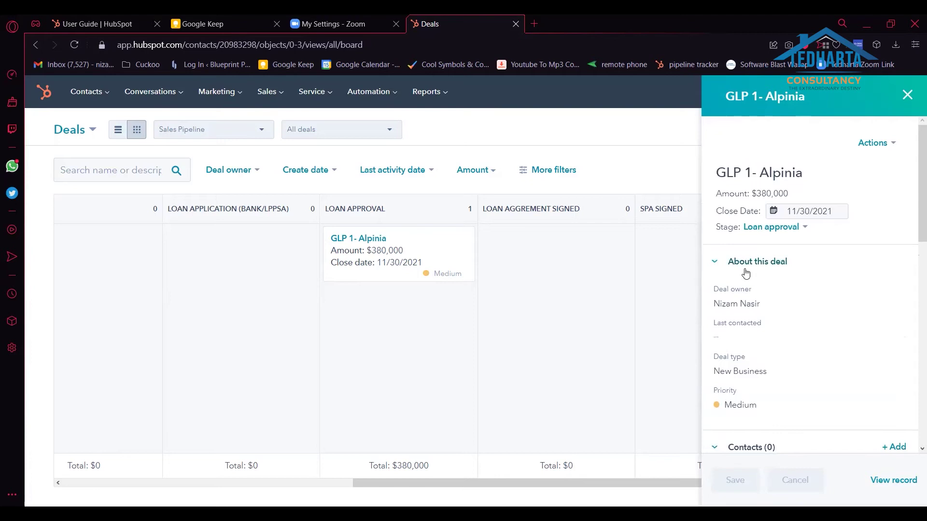
{"action": "scroll", "coordinate": [875, 397], "scroll_direction": "down", "scroll_amount": 1}
{"action": "scroll", "coordinate": [869, 362], "scroll_direction": "down", "scroll_amount": 4}
{"action": "scroll", "coordinate": [873, 299], "scroll_direction": "up", "scroll_amount": 4}
{"action": "left_click", "coordinate": [897, 98]}
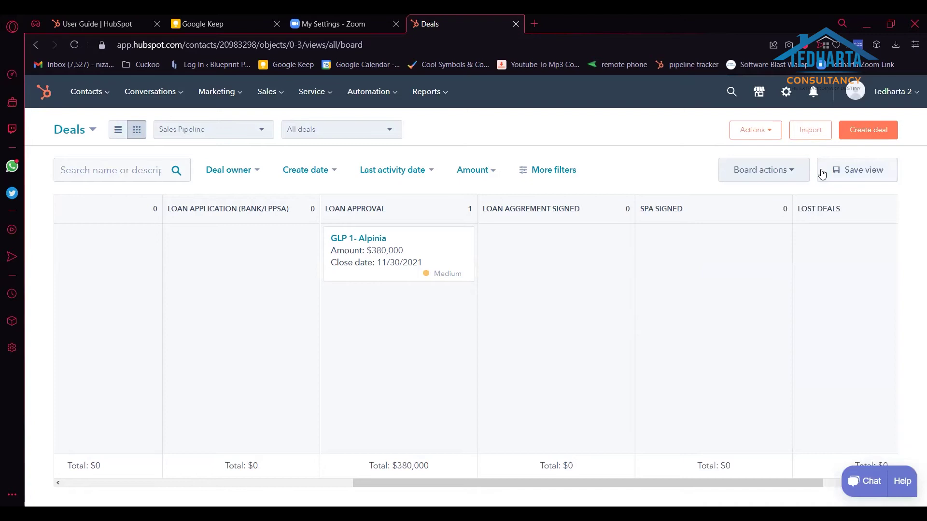
Open the deal pipeline settings and review the stages of the Sales Pipeline.
{"action": "left_click", "coordinate": [914, 94]}
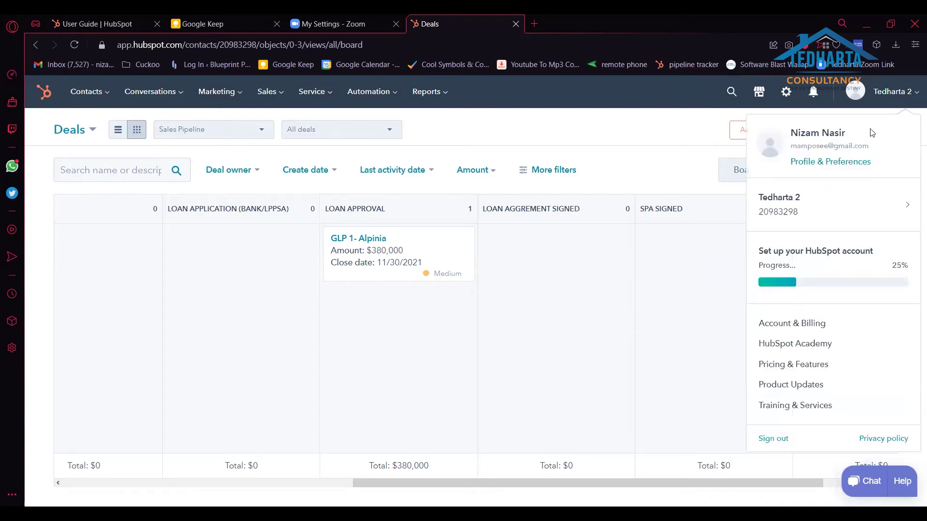
{"action": "left_click", "coordinate": [805, 164]}
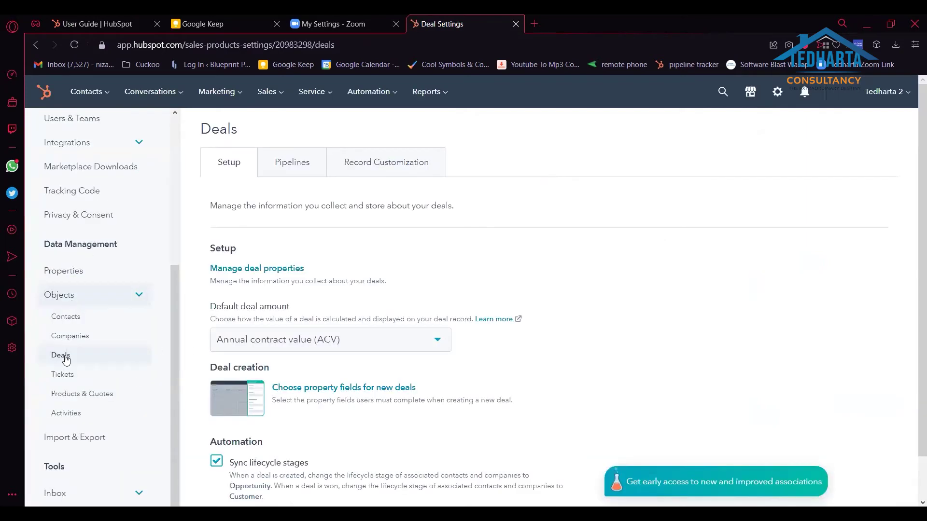
{"action": "left_click", "coordinate": [299, 164]}
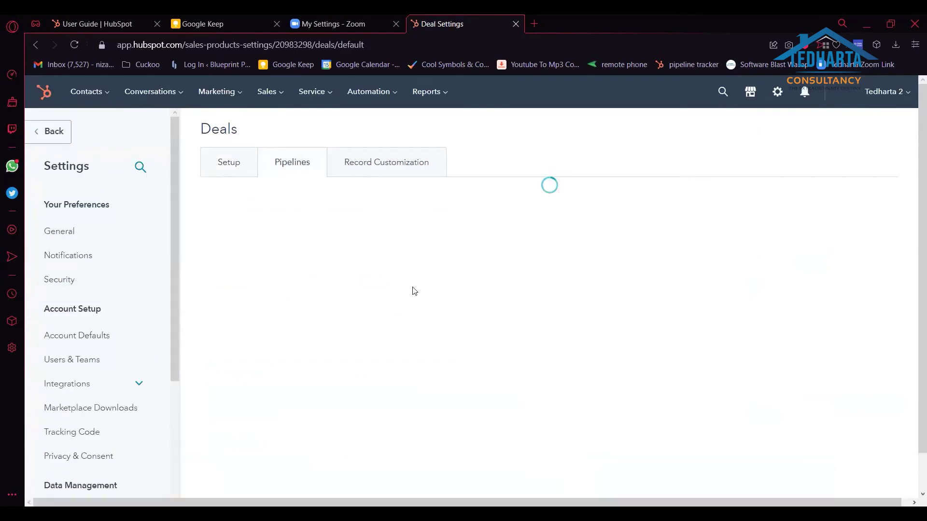
{"action": "scroll", "coordinate": [332, 325], "scroll_direction": "down", "scroll_amount": 4}
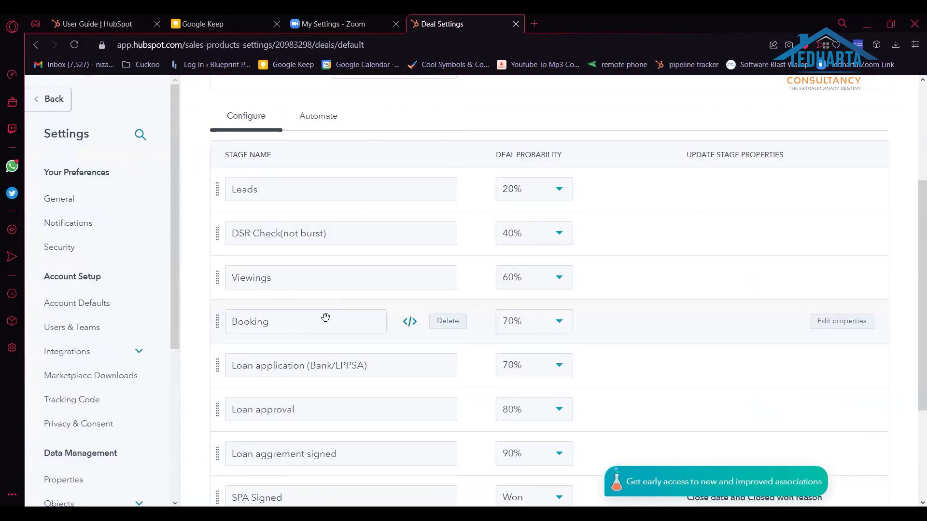
{"action": "scroll", "coordinate": [299, 326], "scroll_direction": "down", "scroll_amount": 3}
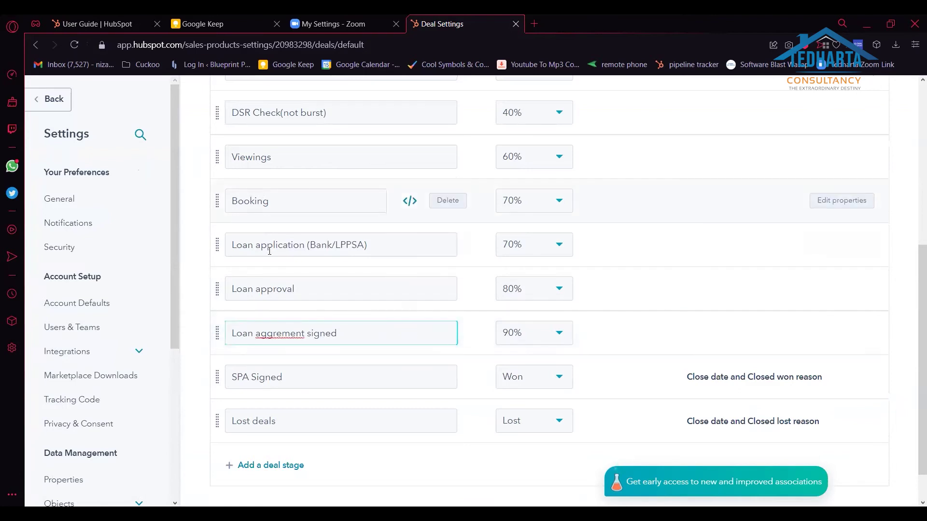
{"action": "scroll", "coordinate": [267, 250], "scroll_direction": "up", "scroll_amount": 4}
{"action": "scroll", "coordinate": [268, 250], "scroll_direction": "down", "scroll_amount": 3}
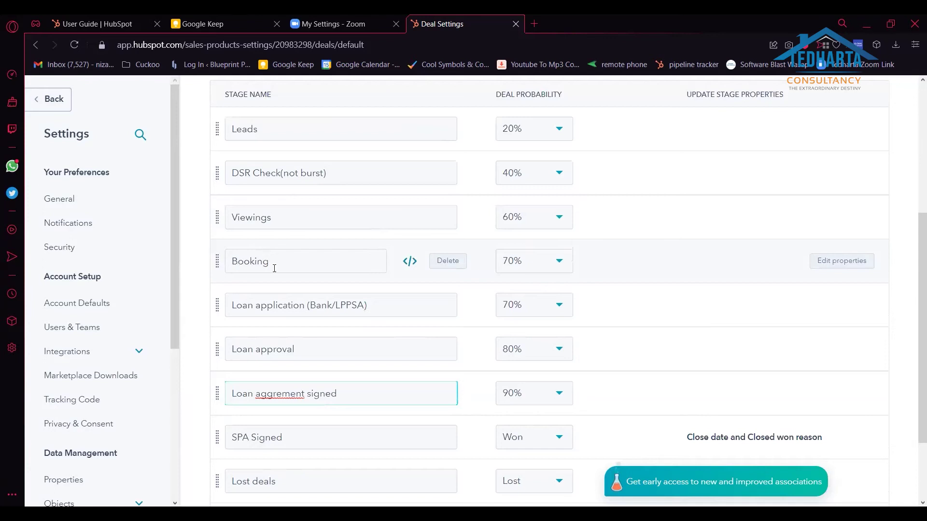
{"action": "scroll", "coordinate": [295, 329], "scroll_direction": "down", "scroll_amount": 1}
{"action": "left_click", "coordinate": [296, 307]}
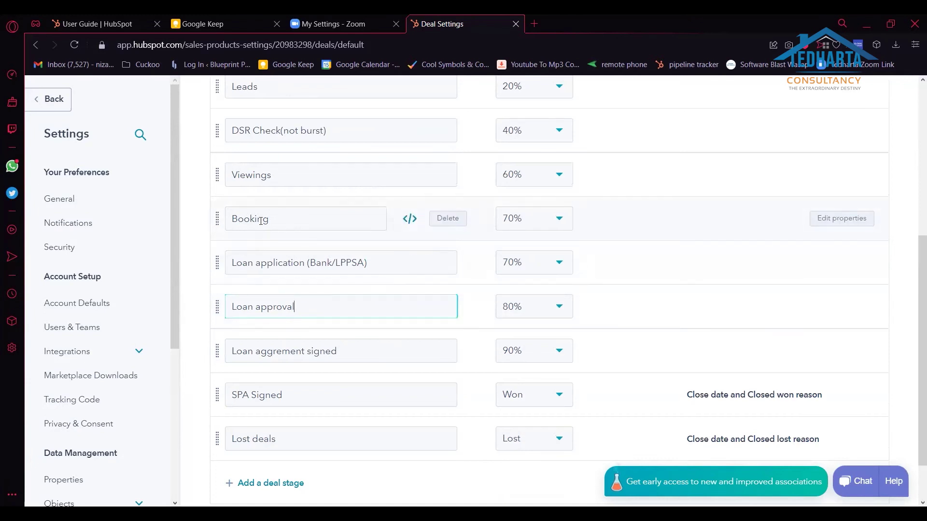
Rename the Loan application (Bank/LPPSA) stage to "Document submission".
{"action": "left_click", "coordinate": [363, 262]}
{"action": "key", "text": "BackSpace"}
{"action": "key", "text": "BackSpace"}
{"action": "key", "text": "BackSpace"}
{"action": "key", "text": "BackSpace"}
{"action": "key", "text": "BackSpace"}
{"action": "key", "text": "BackSpace"}
{"action": "key", "text": "BackSpace"}
{"action": "key", "text": "BackSpace"}
{"action": "key", "text": "BackSpace"}
{"action": "key", "text": "BackSpace"}
{"action": "key", "text": "BackSpace"}
{"action": "key", "text": "BackSpace"}
{"action": "key", "text": "BackSpace"}
{"action": "key", "text": "BackSpace"}
{"action": "key", "text": "BackSpace"}
{"action": "key", "text": "BackSpace"}
{"action": "key", "text": "BackSpace"}
{"action": "key", "text": "BackSpace"}
{"action": "key", "text": "BackSpace"}
{"action": "key", "text": "BackSpace"}
{"action": "key", "text": "BackSpace"}
{"action": "key", "text": "BackSpace"}
{"action": "key", "text": "BackSpace"}
{"action": "type", "text": "D"}
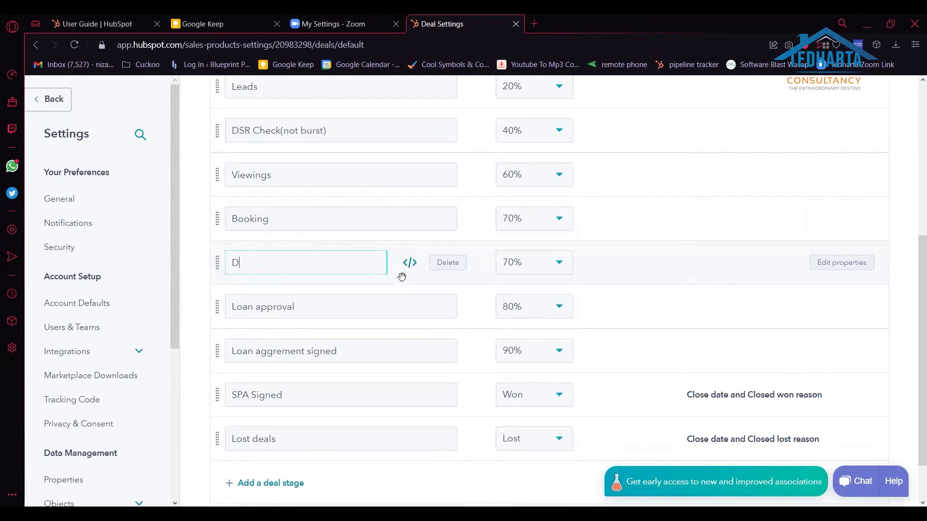
{"action": "type", "text": "ocument submitted"}
{"action": "key", "text": "BackSpace"}
{"action": "key", "text": "BackSpace"}
{"action": "key", "text": "BackSpace"}
{"action": "key", "text": "BackSpace"}
{"action": "key", "text": "BackSpace"}
{"action": "key", "text": "BackSpace"}
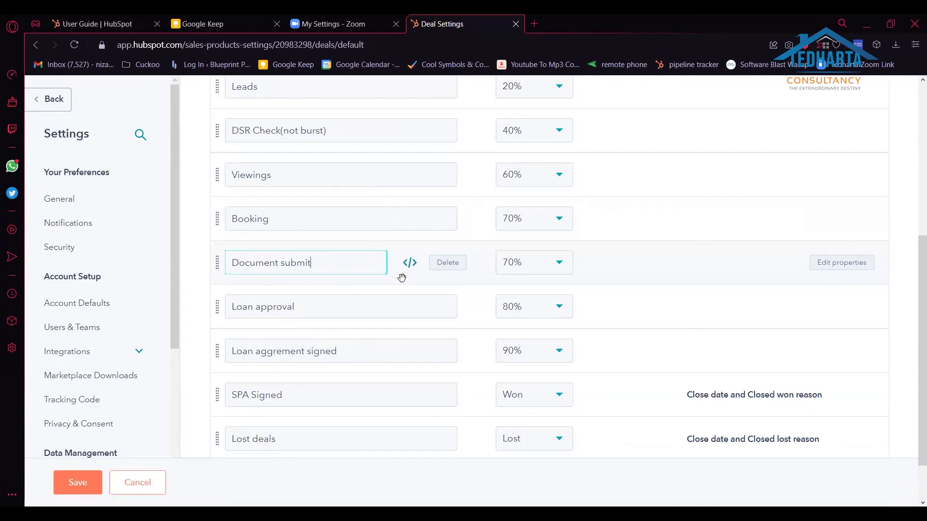
{"action": "key", "text": "BackSpace"}
{"action": "key", "text": "BackSpace"}
{"action": "key", "text": "BackSpace"}
{"action": "type", "text": "submission"}
Rename the Loan approval stage to "Loan application" and save the pipeline changes.
{"action": "left_click", "coordinate": [320, 312]}
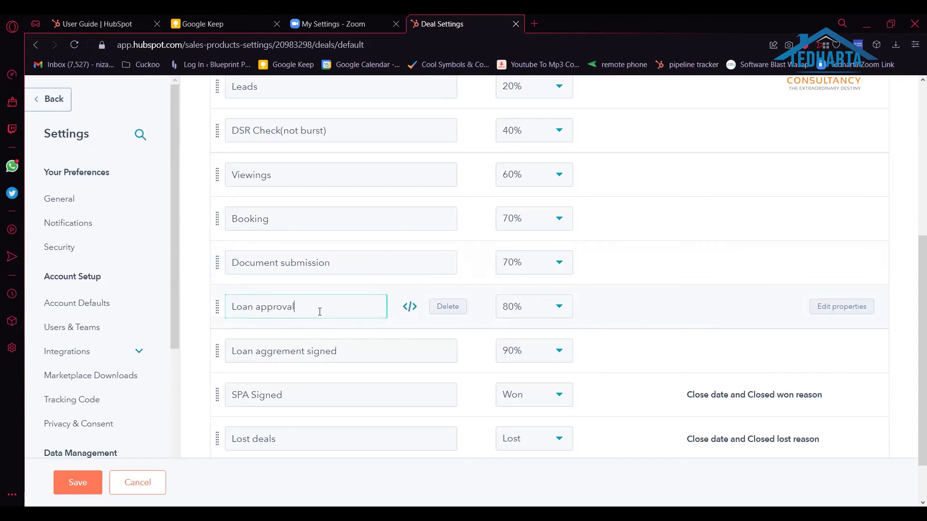
{"action": "triple_click", "coordinate": [317, 310]}
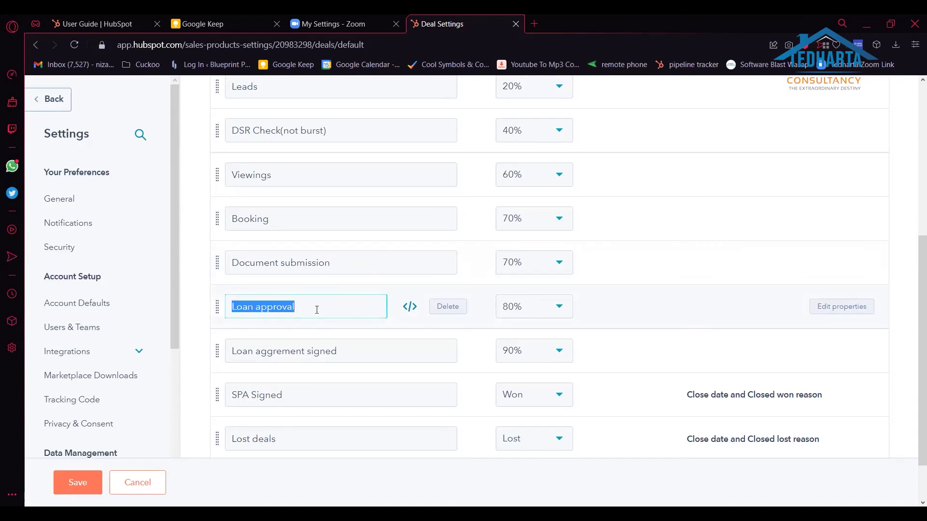
{"action": "type", "text": "Loan a"}
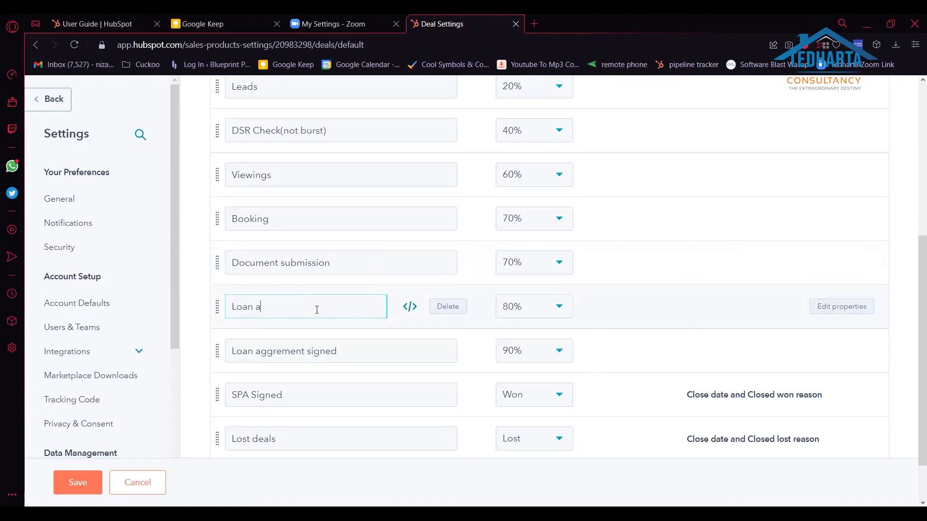
{"action": "type", "text": "pplication"}
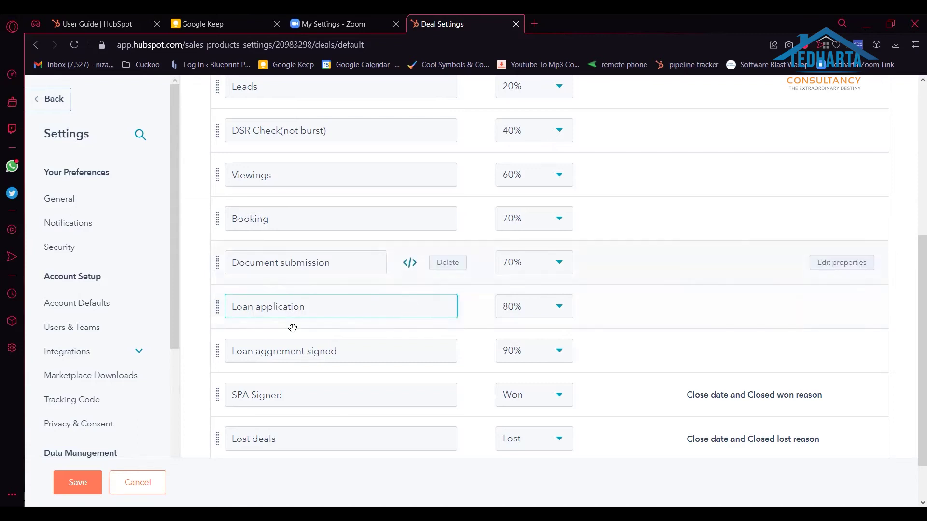
{"action": "left_click", "coordinate": [78, 483]}
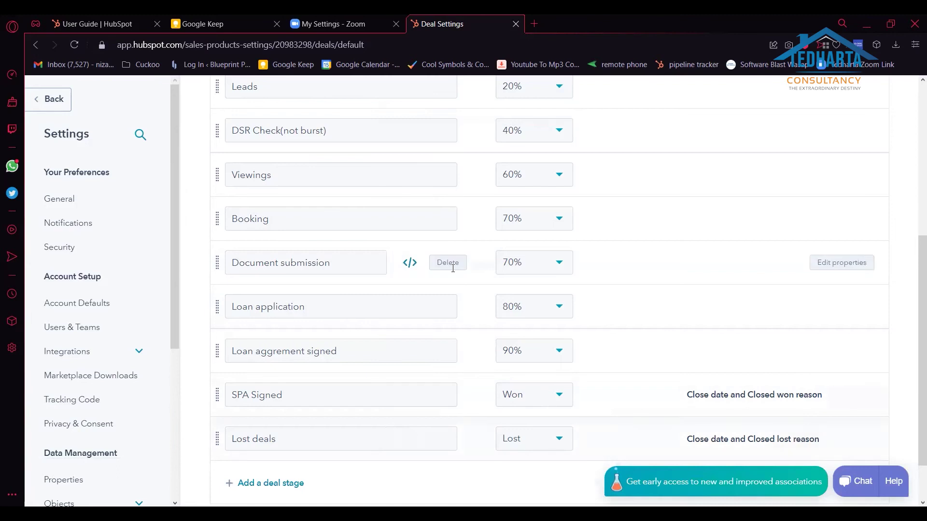
Return to the deals board and examine the updated pipeline stages from Leads through Lost Deals.
{"action": "scroll", "coordinate": [516, 341], "scroll_direction": "up", "scroll_amount": 2}
{"action": "scroll", "coordinate": [549, 291], "scroll_direction": "up", "scroll_amount": 1}
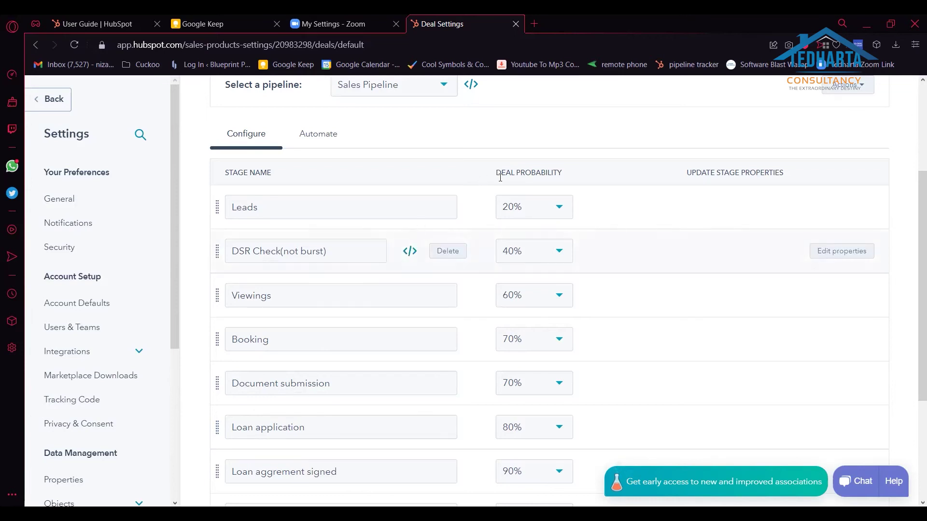
{"action": "scroll", "coordinate": [497, 193], "scroll_direction": "up", "scroll_amount": 3}
{"action": "scroll", "coordinate": [497, 193], "scroll_direction": "up", "scroll_amount": 1}
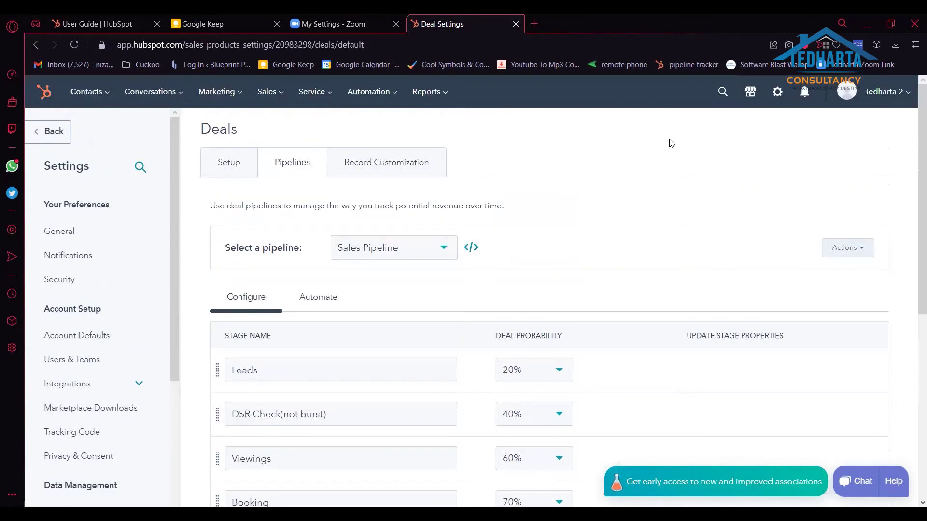
{"action": "left_click", "coordinate": [269, 92]}
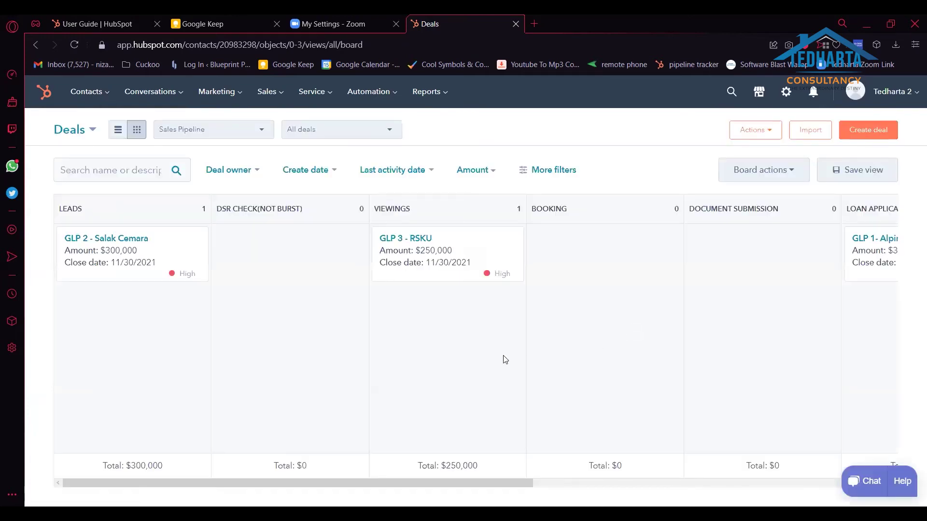
{"action": "scroll", "coordinate": [532, 439], "scroll_direction": "right", "scroll_amount": 5}
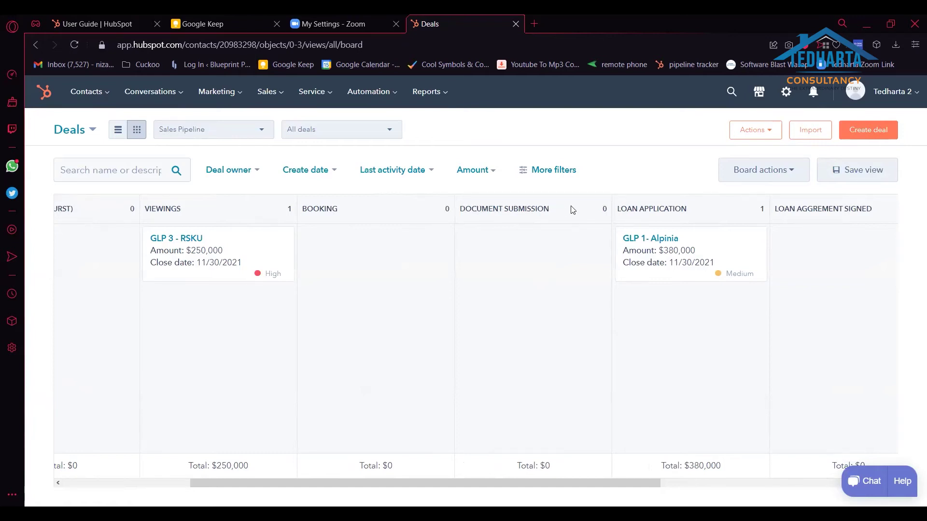
{"action": "scroll", "coordinate": [567, 437], "scroll_direction": "right", "scroll_amount": 2}
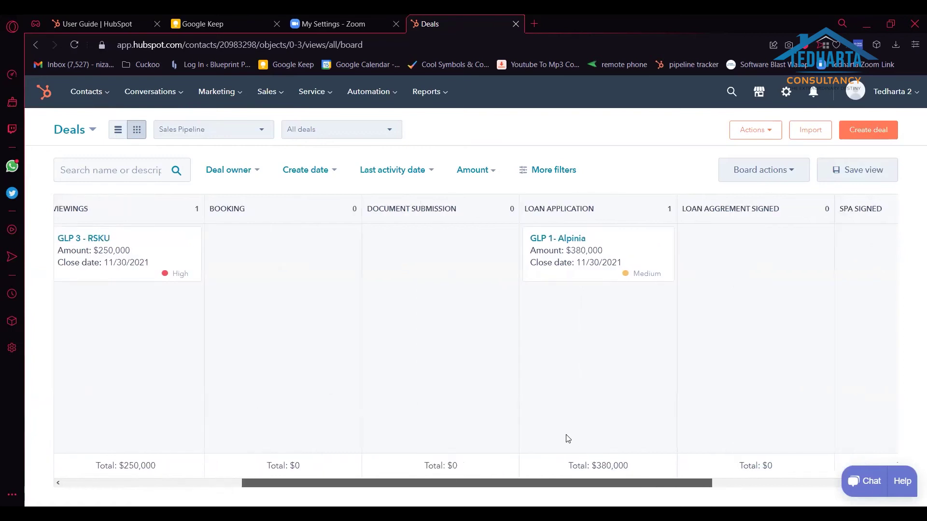
{"action": "scroll", "coordinate": [664, 485], "scroll_direction": "right", "scroll_amount": 2}
{"action": "left_click_drag", "start_coordinate": [664, 485], "coordinate": [728, 487]}
{"action": "scroll", "coordinate": [715, 485], "scroll_direction": "right", "scroll_amount": 4}
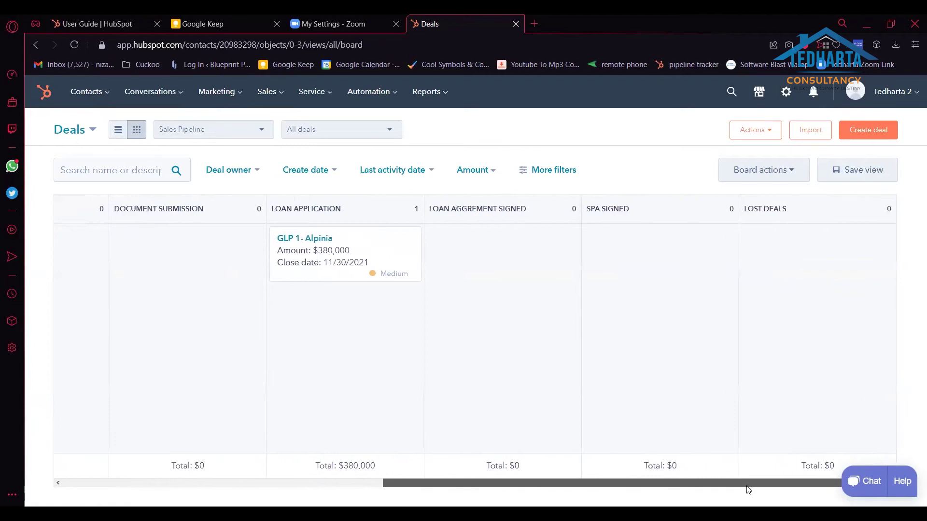
{"action": "scroll", "coordinate": [700, 485], "scroll_direction": "left", "scroll_amount": 12}
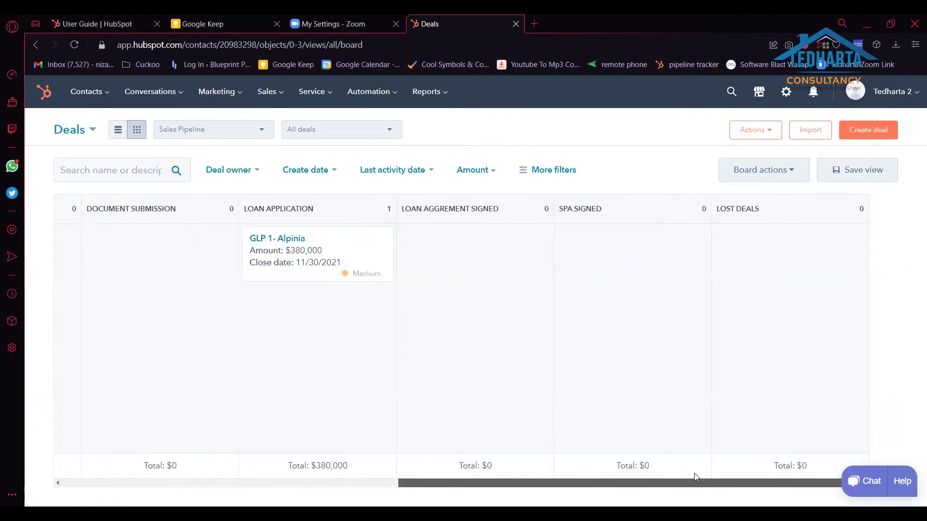
{"action": "scroll", "coordinate": [838, 439], "scroll_direction": "right", "scroll_amount": 12}
{"action": "scroll", "coordinate": [313, 404], "scroll_direction": "left", "scroll_amount": 7}
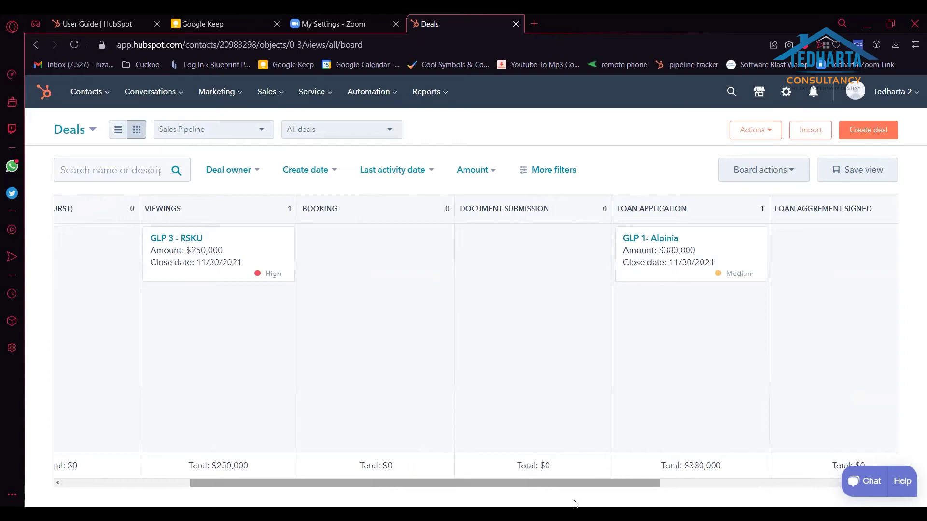
{"action": "scroll", "coordinate": [575, 501], "scroll_direction": "right", "scroll_amount": 5}
{"action": "scroll", "coordinate": [724, 464], "scroll_direction": "right", "scroll_amount": 3}
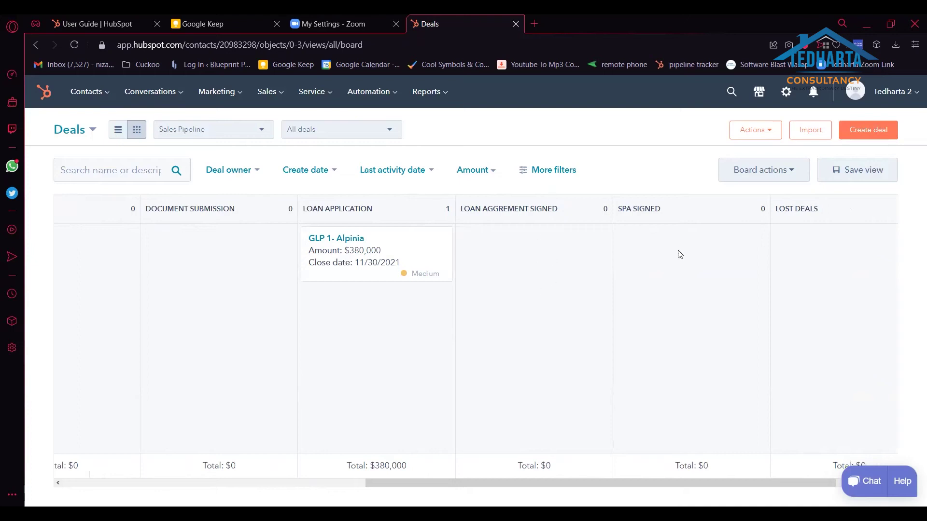
{"action": "scroll", "coordinate": [650, 439], "scroll_direction": "right", "scroll_amount": 2}
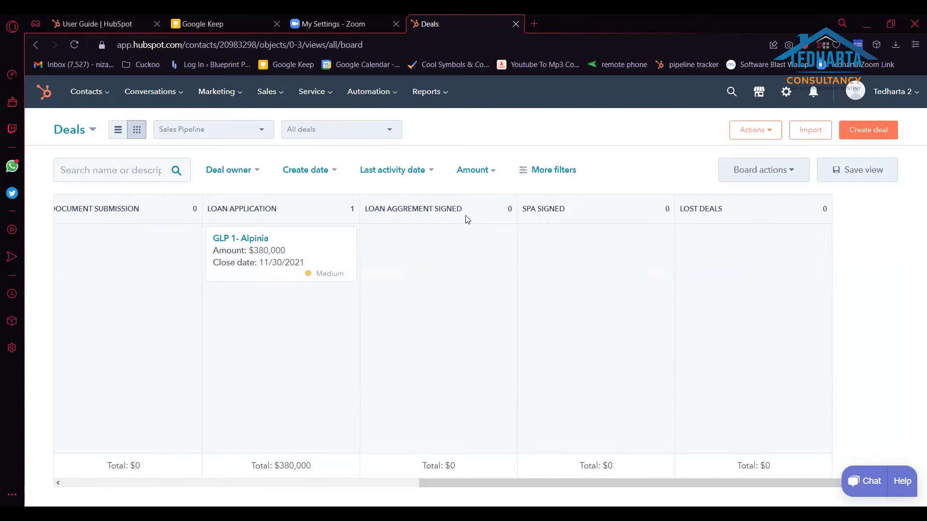
{"action": "left_click", "coordinate": [886, 99]}
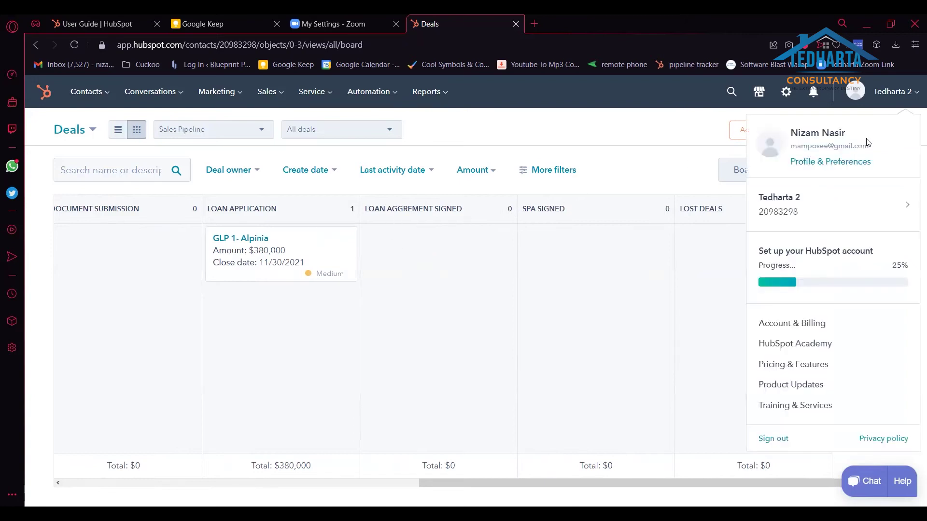
{"action": "left_click", "coordinate": [786, 327]}
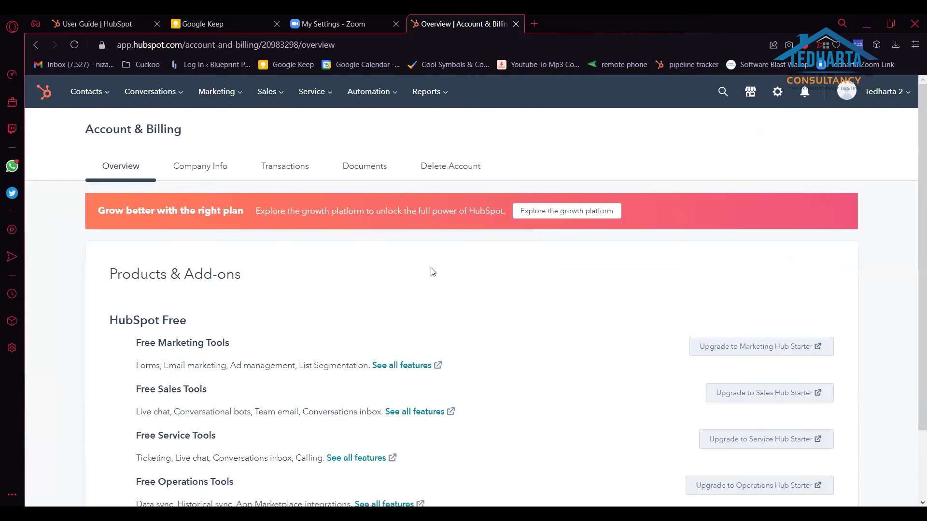
Go to the profile preferences and open the pipeline settings for the Deals object.
{"action": "left_click", "coordinate": [900, 92]}
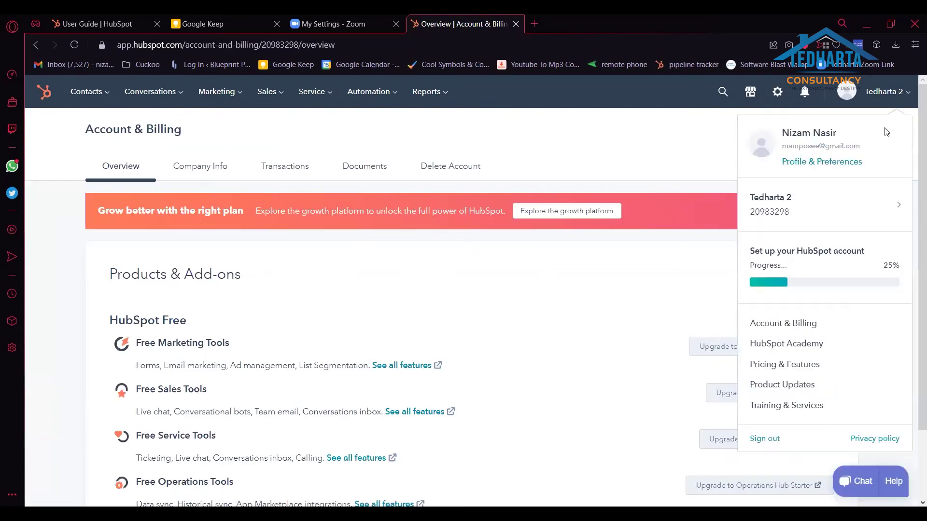
{"action": "left_click", "coordinate": [803, 164]}
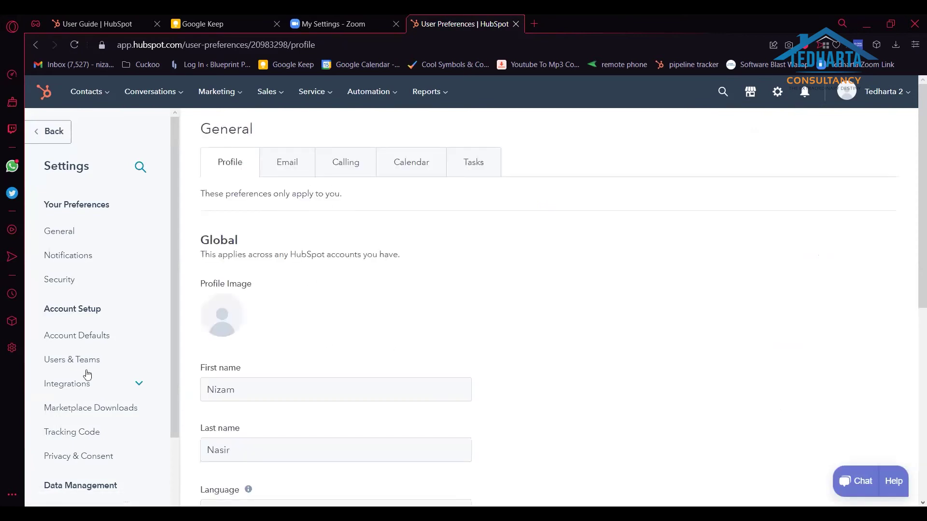
{"action": "scroll", "coordinate": [145, 412], "scroll_direction": "down", "scroll_amount": 3}
{"action": "left_click", "coordinate": [137, 411]}
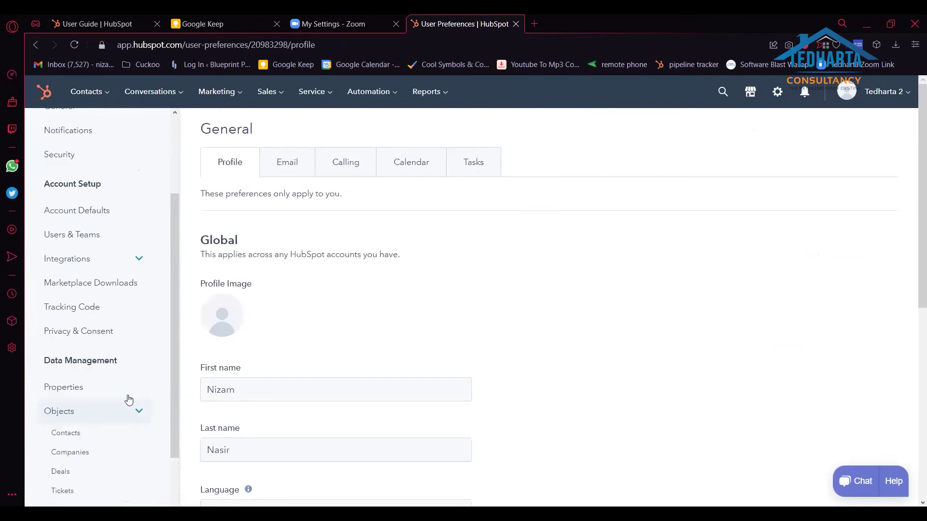
{"action": "scroll", "coordinate": [73, 356], "scroll_direction": "down", "scroll_amount": 3}
{"action": "left_click", "coordinate": [61, 351]}
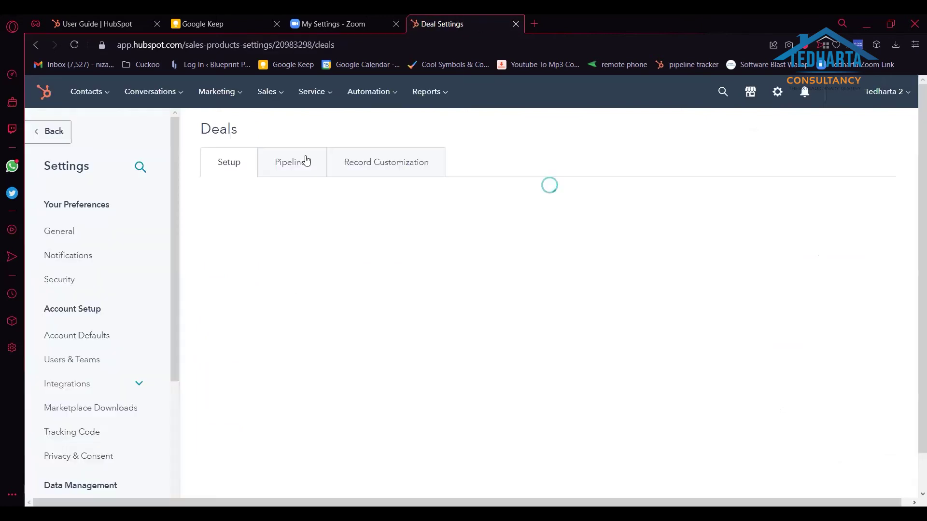
{"action": "left_click", "coordinate": [306, 161]}
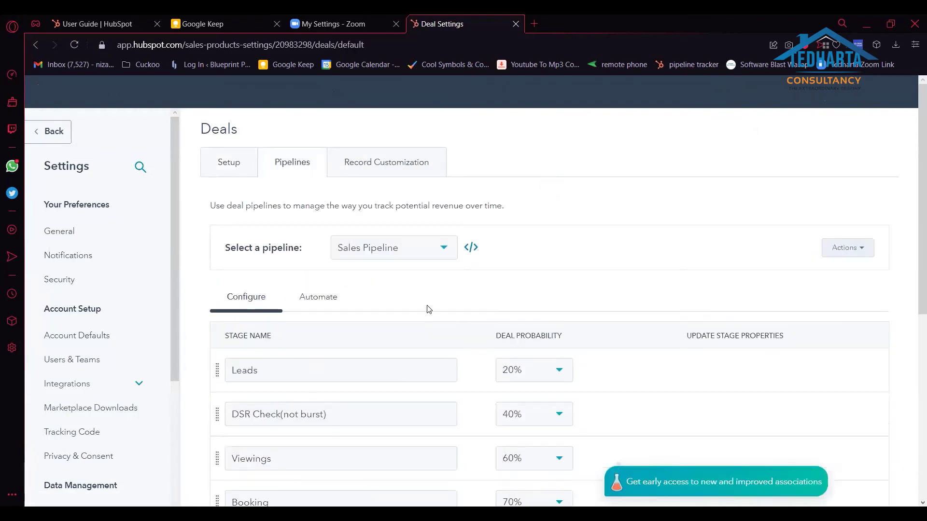
Rename the "Loan aggrement signed" stage to "Letter Offer Signed" and save the pipeline changes.
{"action": "scroll", "coordinate": [429, 305], "scroll_direction": "down", "scroll_amount": 3}
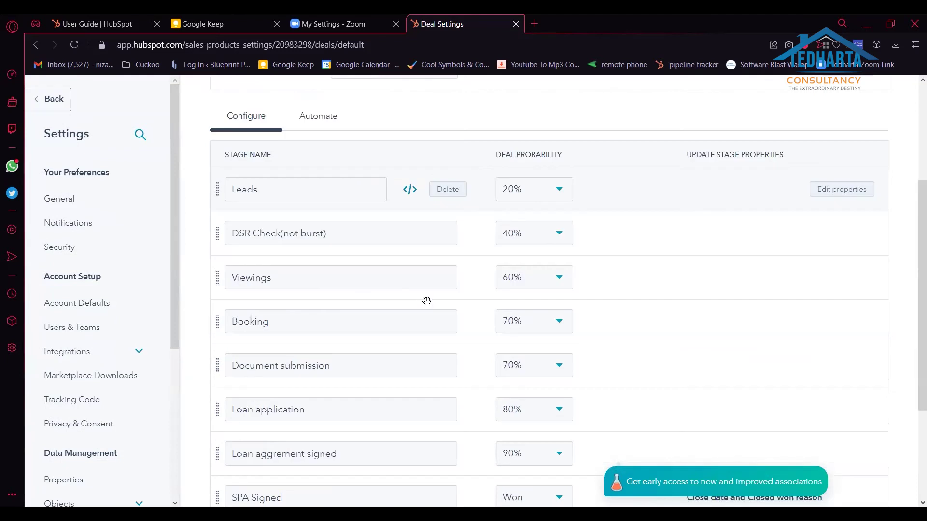
{"action": "scroll", "coordinate": [350, 333], "scroll_direction": "down", "scroll_amount": 2}
{"action": "left_click", "coordinate": [349, 332]}
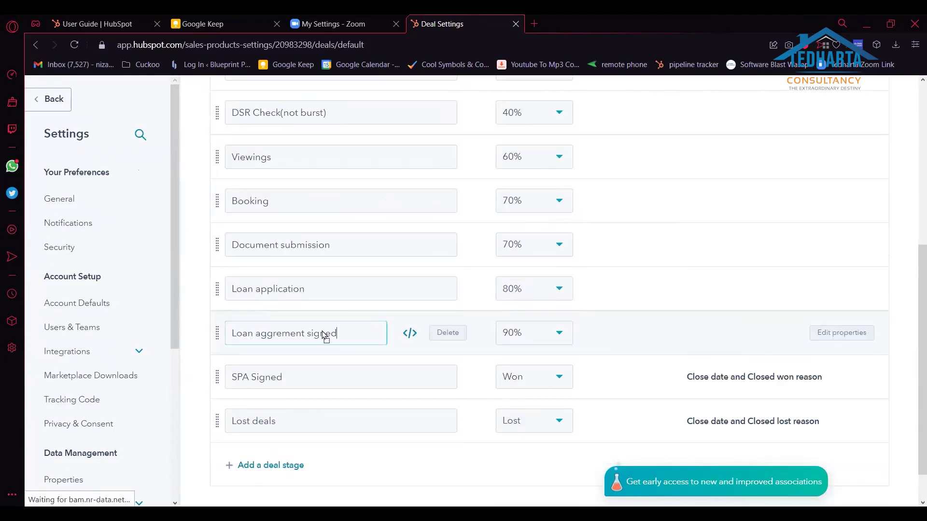
{"action": "key", "text": "BackSpace"}
{"action": "key", "text": "BackSpace"}
{"action": "key", "text": "BackSpace"}
{"action": "key", "text": "BackSpace"}
{"action": "key", "text": "BackSpace"}
{"action": "key", "text": "BackSpace"}
{"action": "key", "text": "BackSpace"}
{"action": "key", "text": "BackSpace"}
{"action": "key", "text": "BackSpace"}
{"action": "key", "text": "BackSpace"}
{"action": "key", "text": "BackSpace"}
{"action": "key", "text": "BackSpace"}
{"action": "key", "text": "BackSpace"}
{"action": "key", "text": "BackSpace"}
{"action": "key", "text": "BackSpace"}
{"action": "key", "text": "BackSpace"}
{"action": "key", "text": "BackSpace"}
{"action": "key", "text": "BackSpace"}
{"action": "key", "text": "BackSpace"}
{"action": "key", "text": "BackSpace"}
{"action": "key", "text": "BackSpace"}
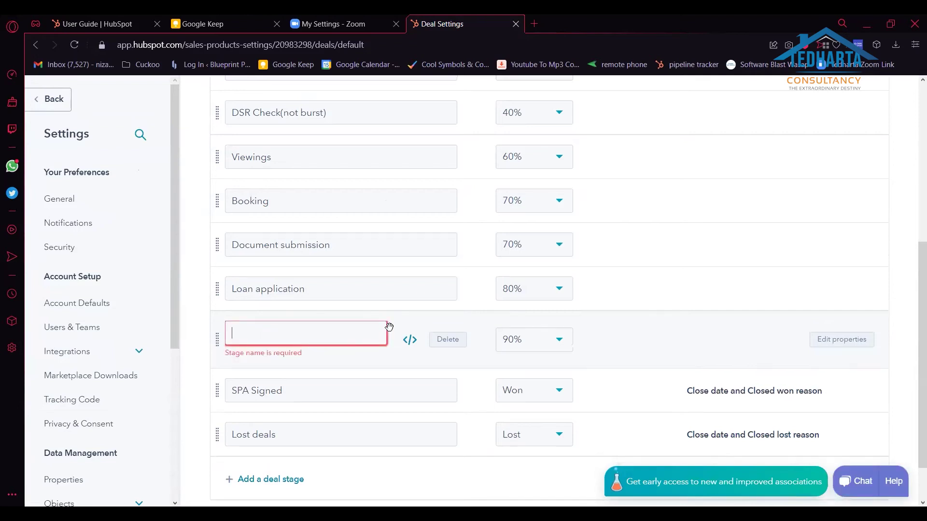
{"action": "type", "text": "L"}
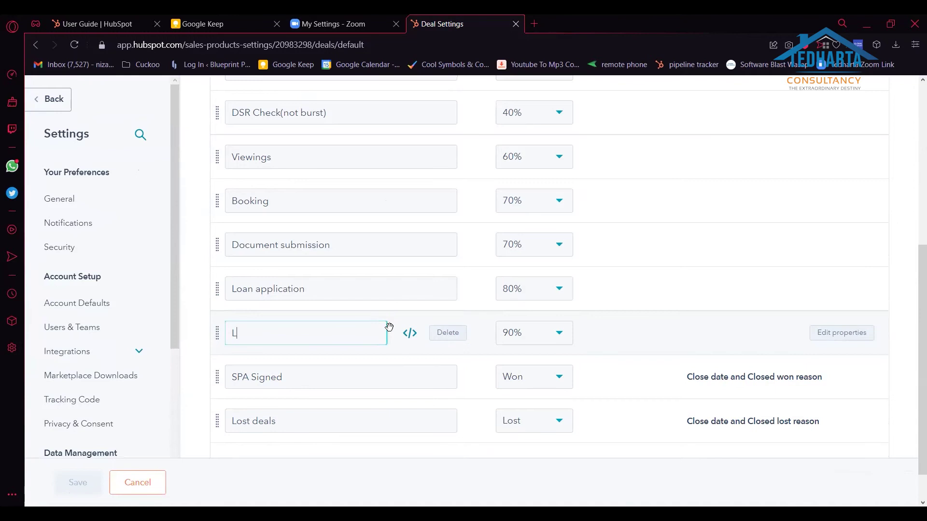
{"action": "type", "text": "etter Off"}
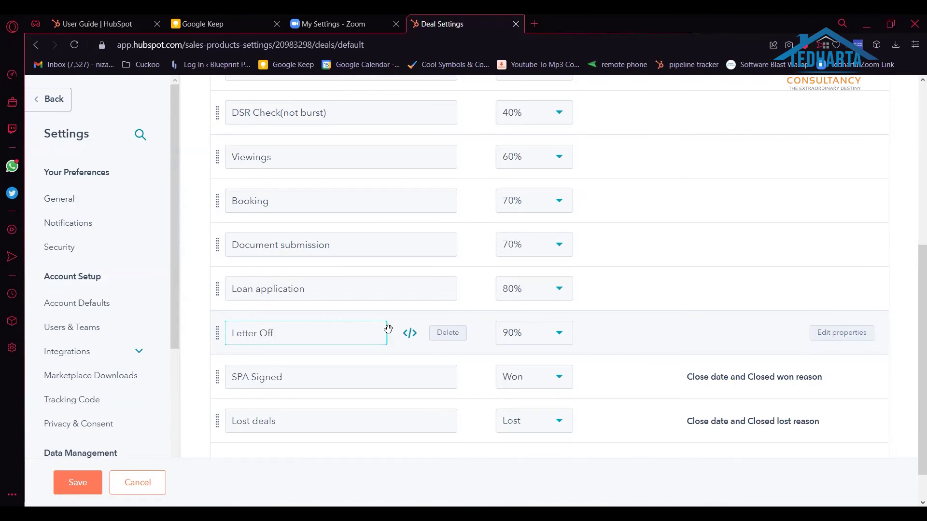
{"action": "type", "text": "er Signed"}
{"action": "key", "text": "Return"}
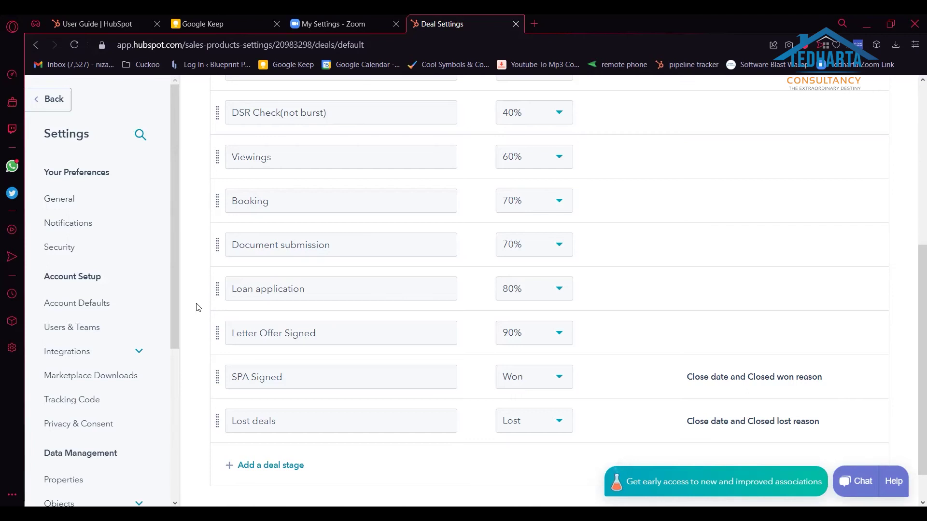
Open the name of the "Letter Offer Signed" stage for editing.
{"action": "scroll", "coordinate": [290, 232], "scroll_direction": "down", "scroll_amount": 1}
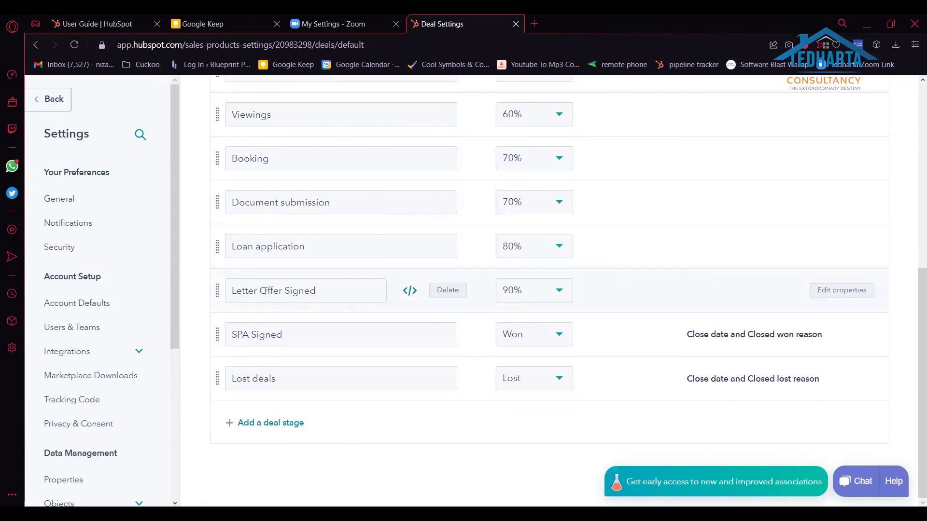
{"action": "left_click", "coordinate": [299, 292]}
{"action": "left_click", "coordinate": [282, 291]}
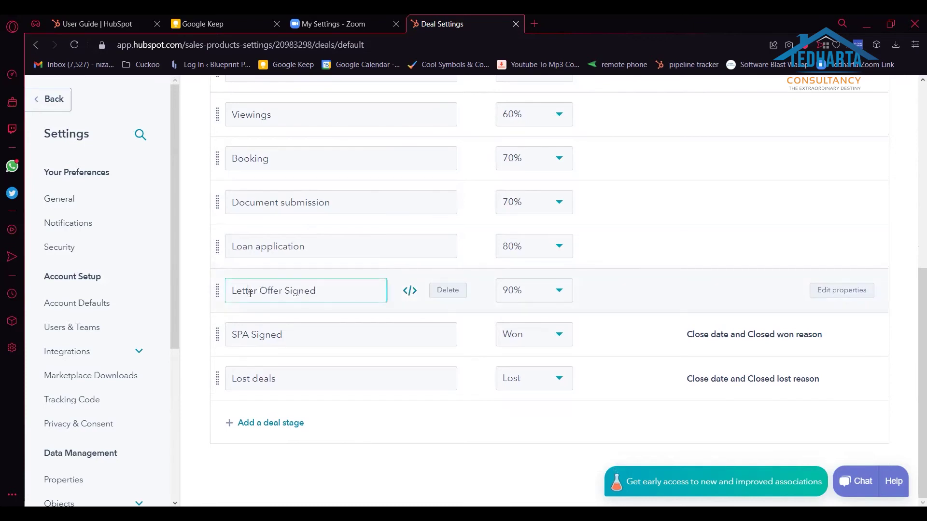